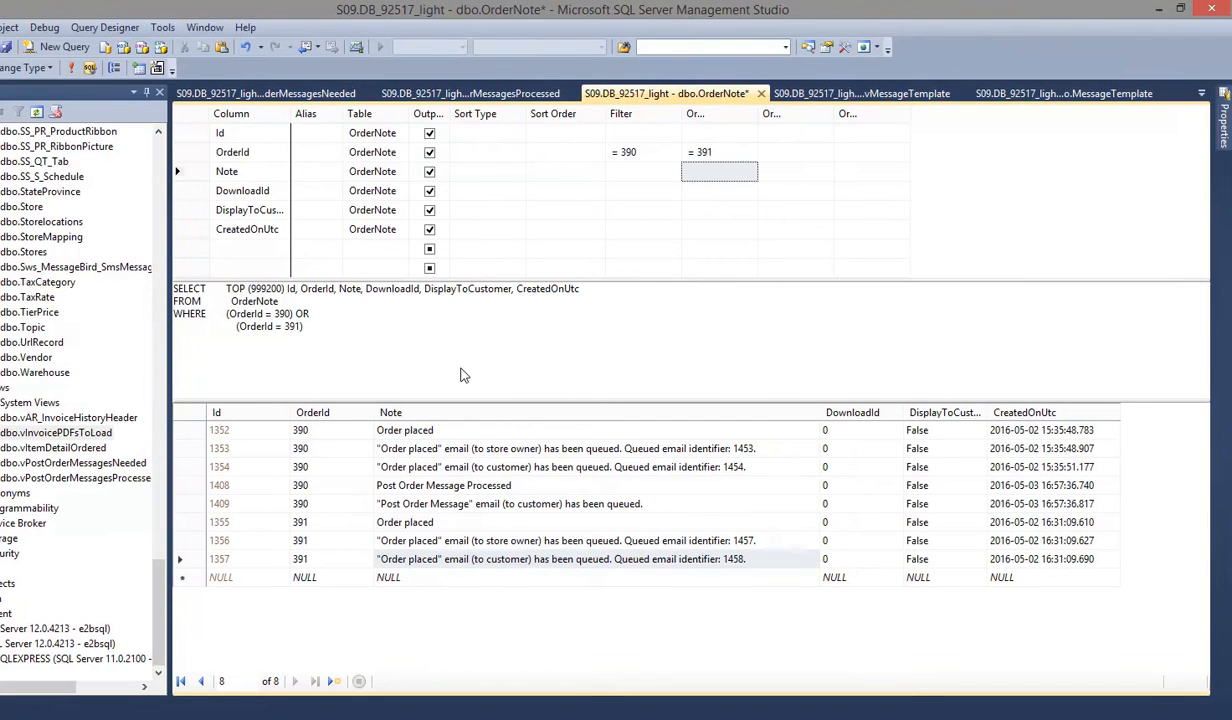
Step: Examine the OrderNote records of the two filtered orders, comparing their order-placed, Post Order Message Processed and queued-email notes
click(418, 431)
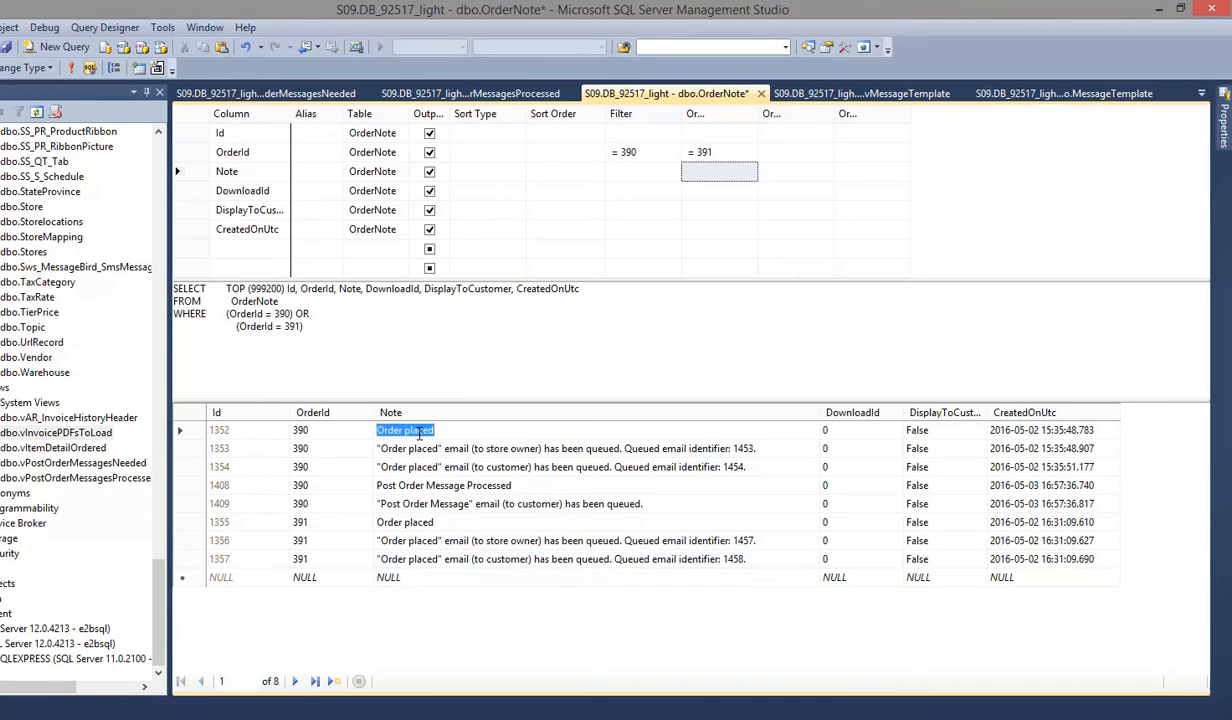
click(408, 446)
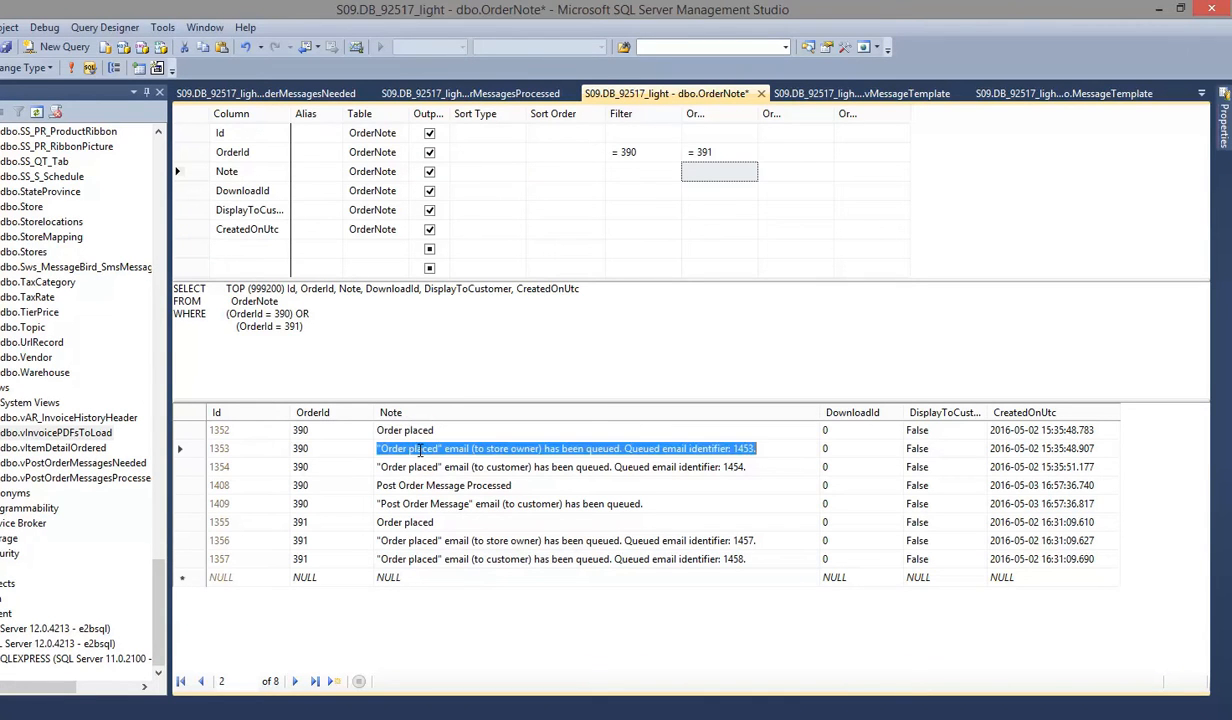
click(487, 468)
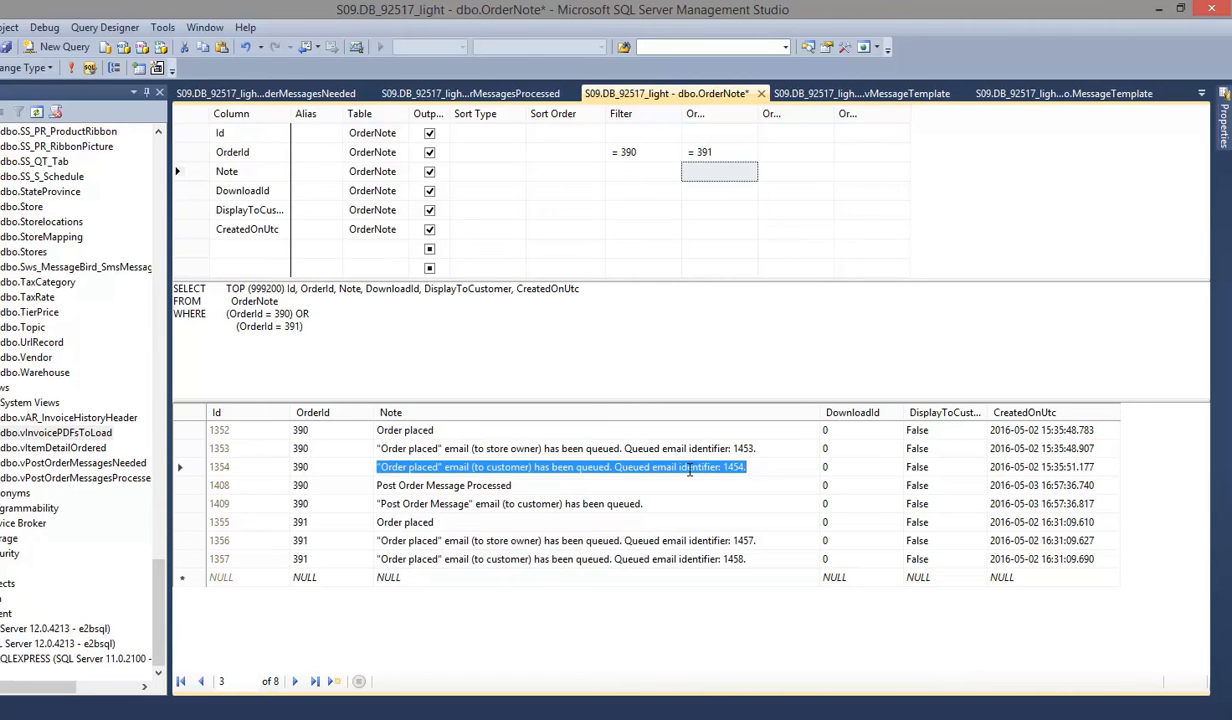
click(389, 485)
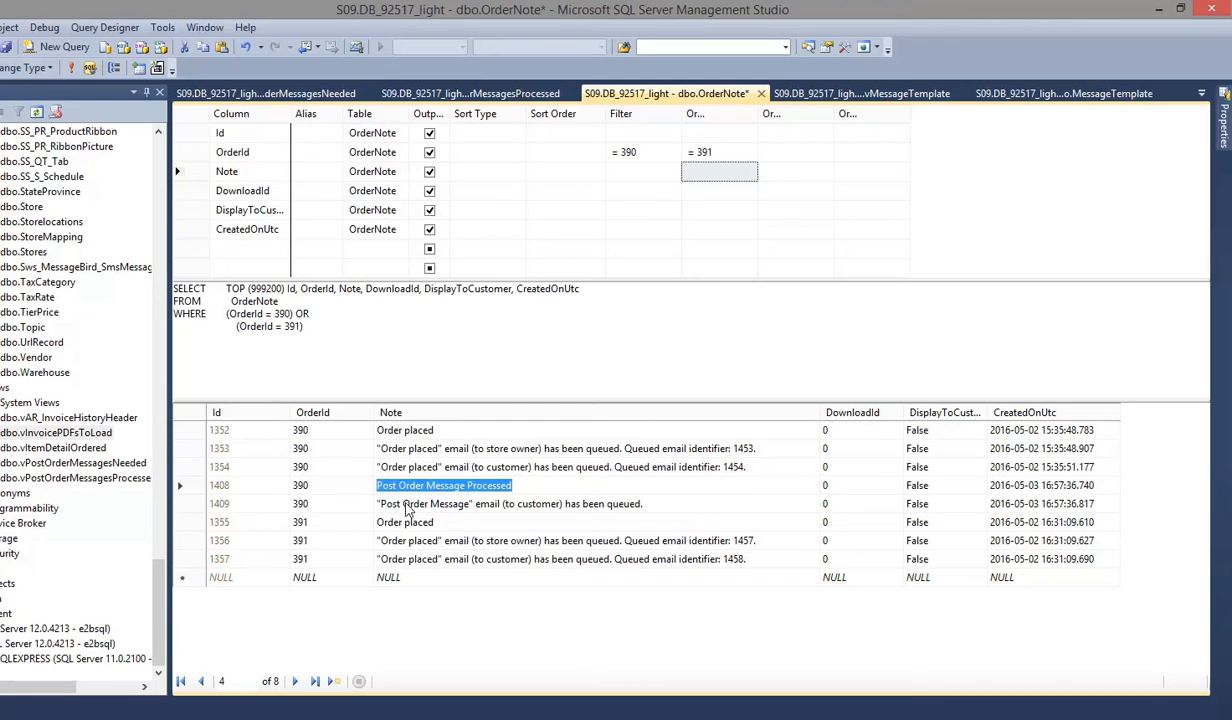
click(405, 505)
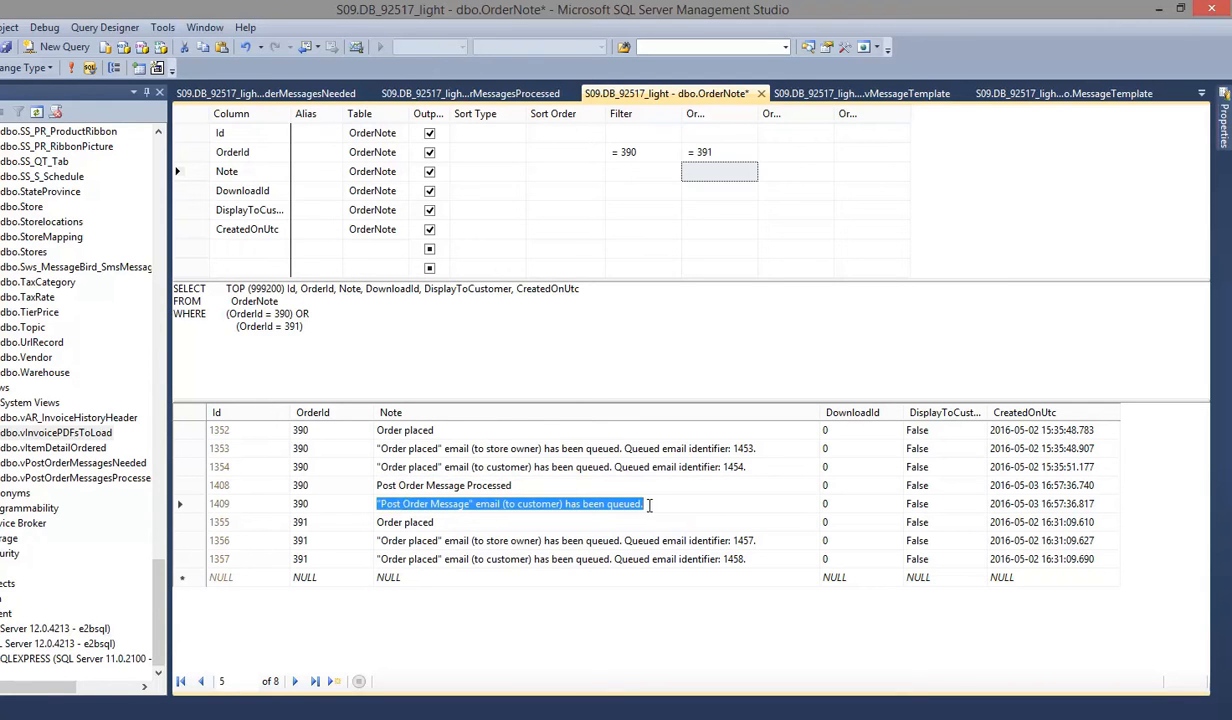
click(625, 448)
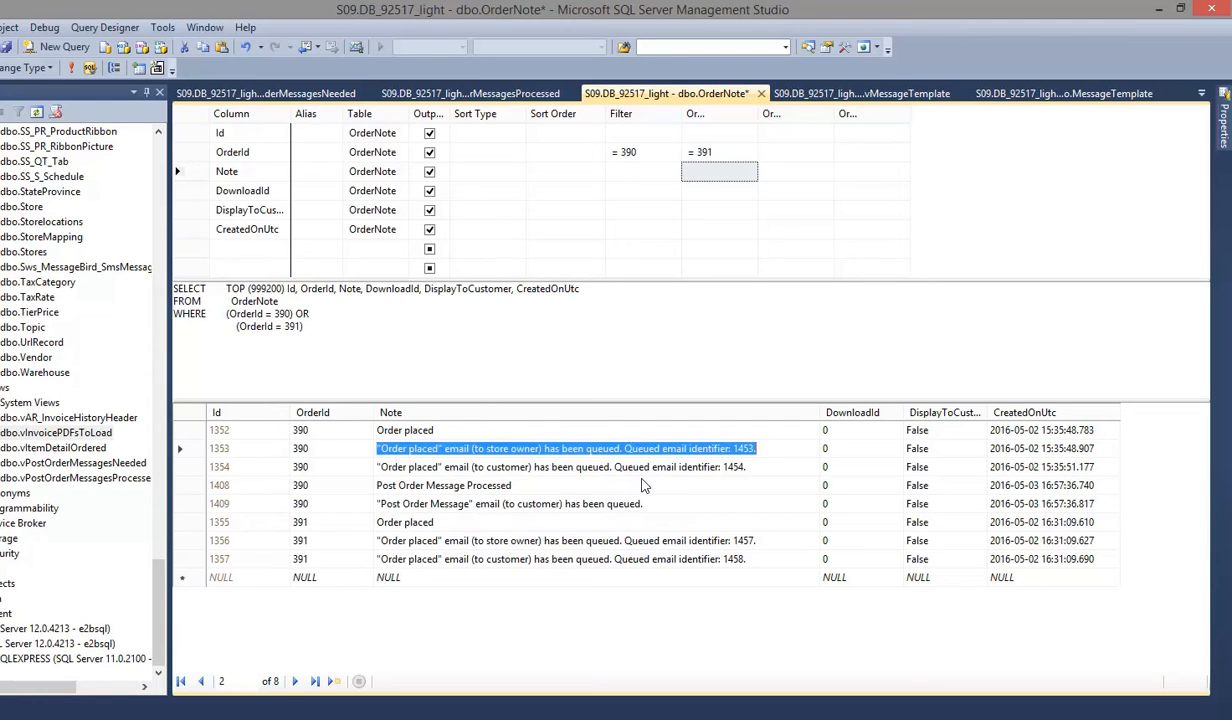
click(610, 503)
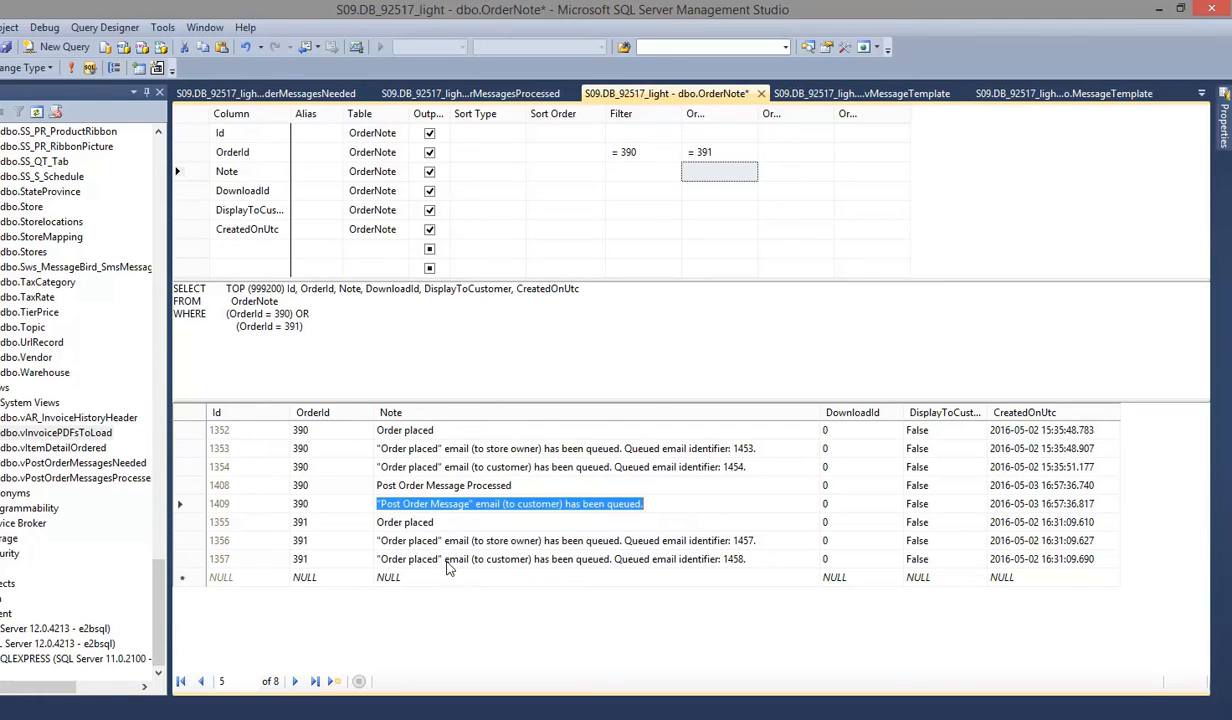
click(398, 522)
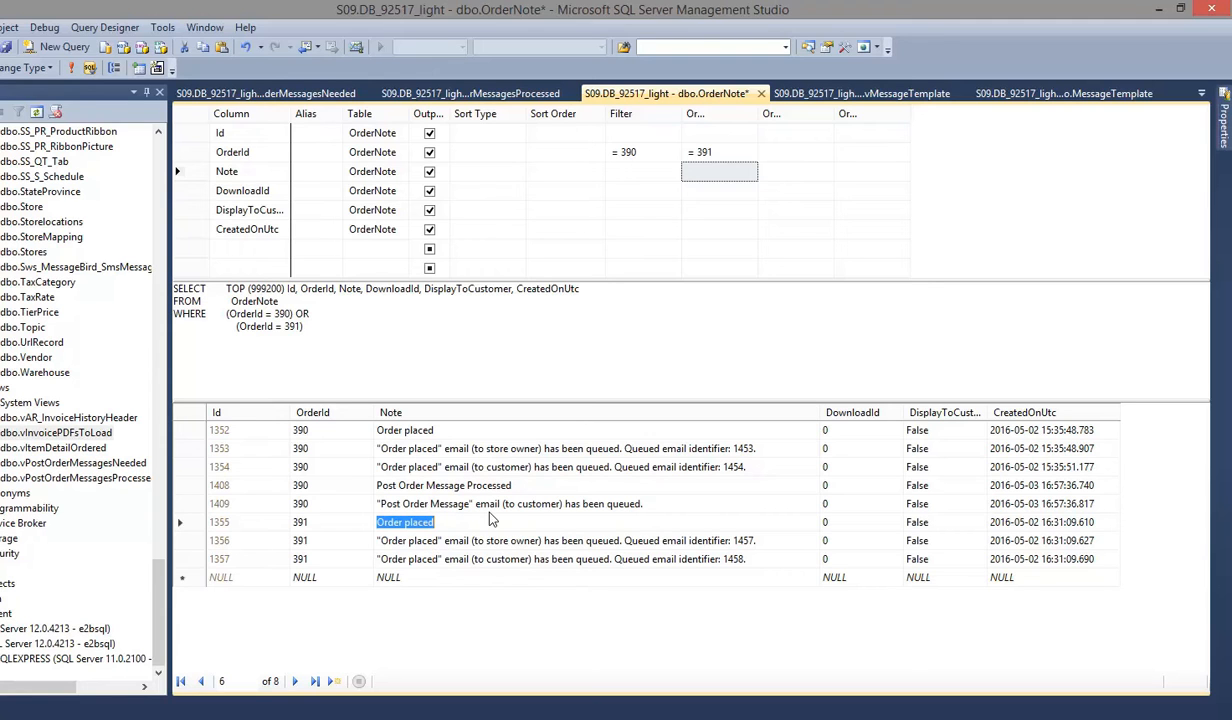
click(404, 484)
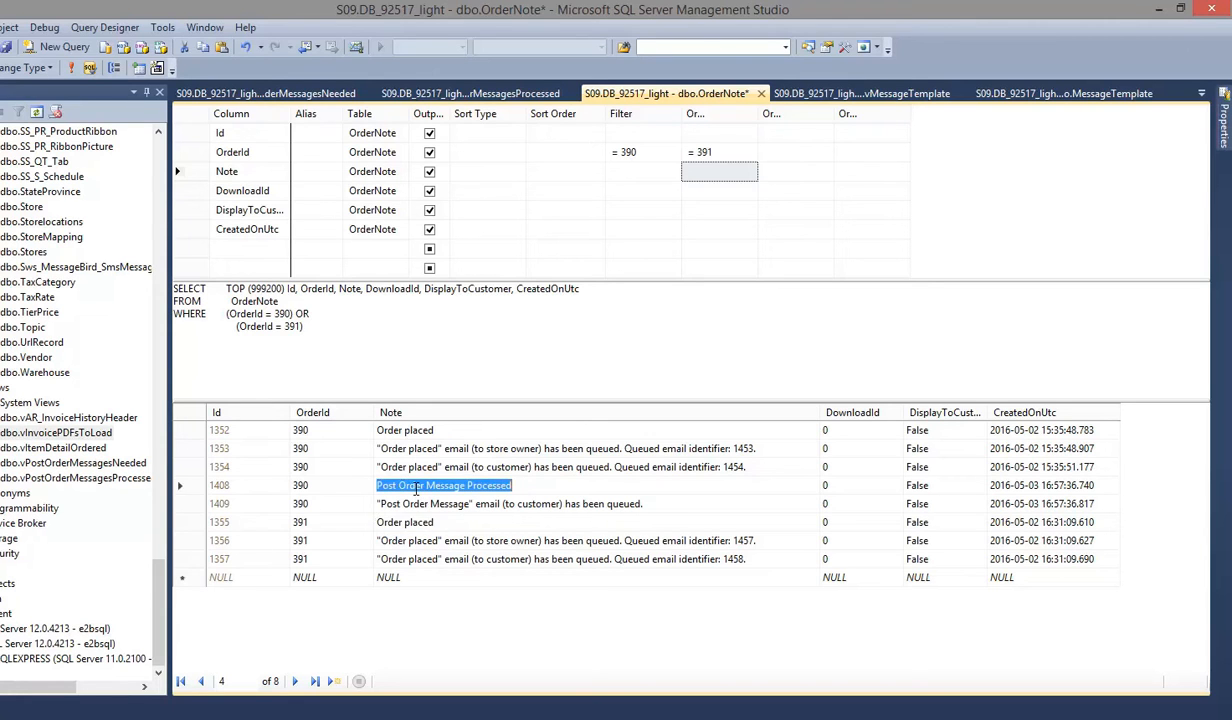
click(411, 504)
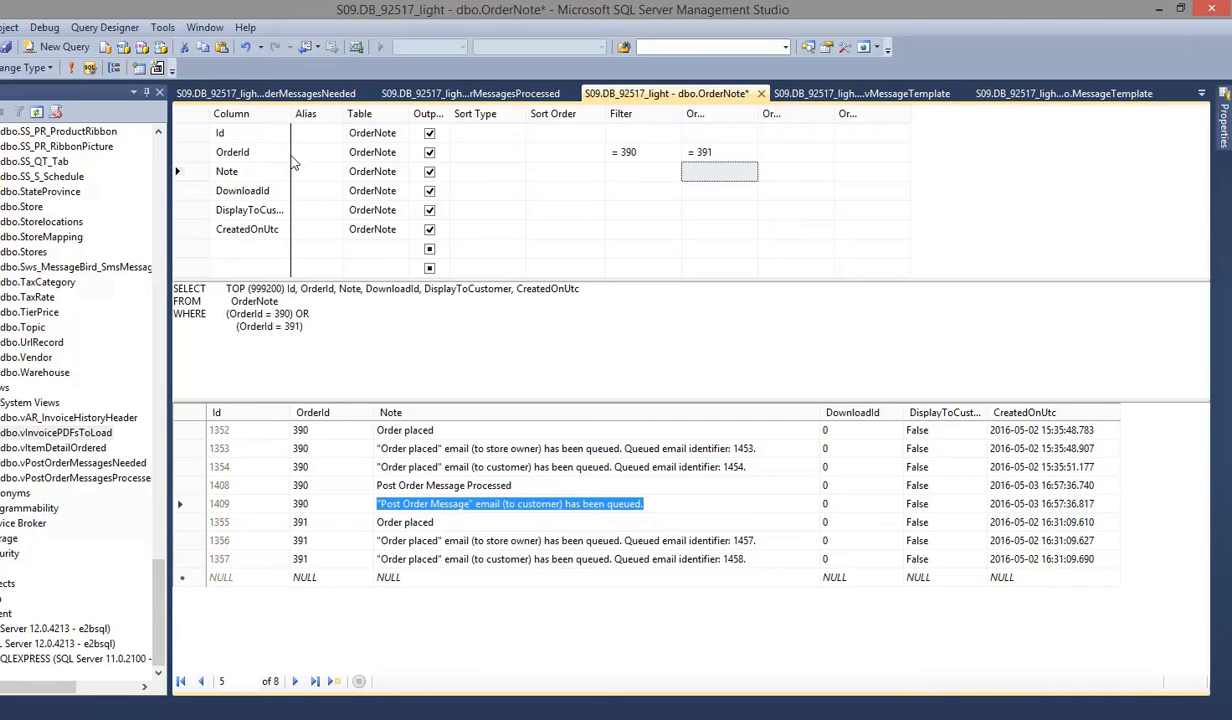
Step: Run the vPostOrderMessagesProcessed view and inspect its filter on the OrderNote Note column
click(291, 100)
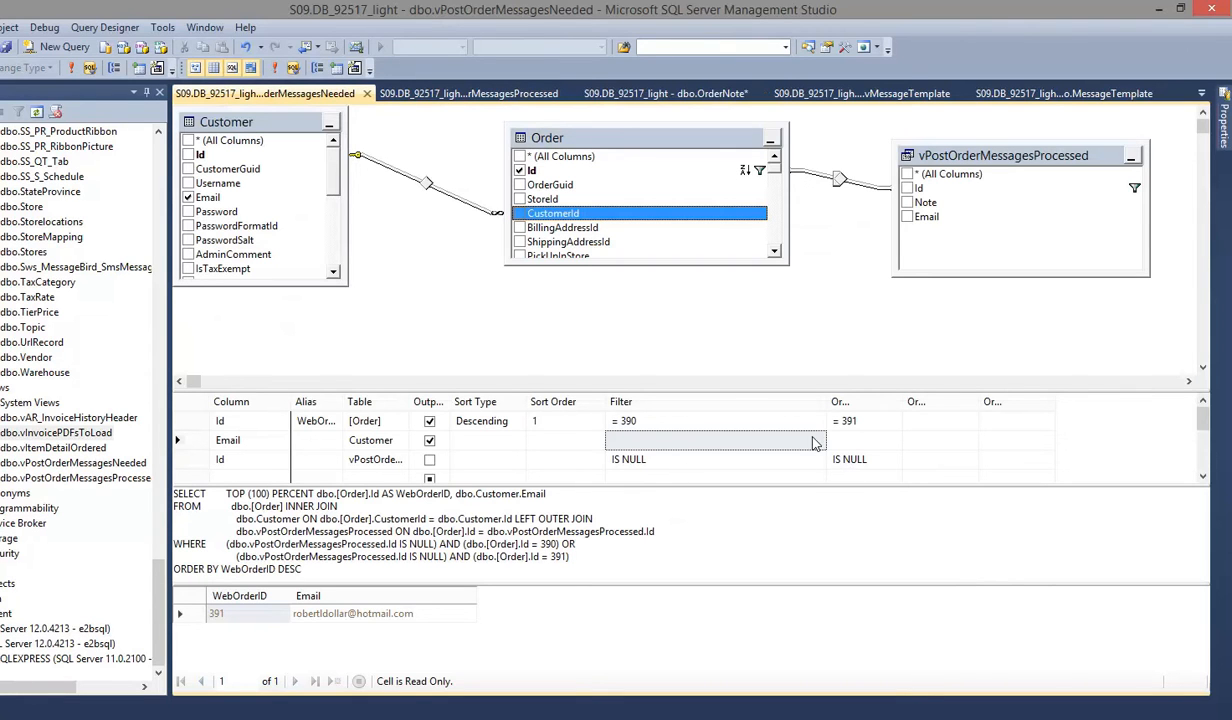
click(468, 93)
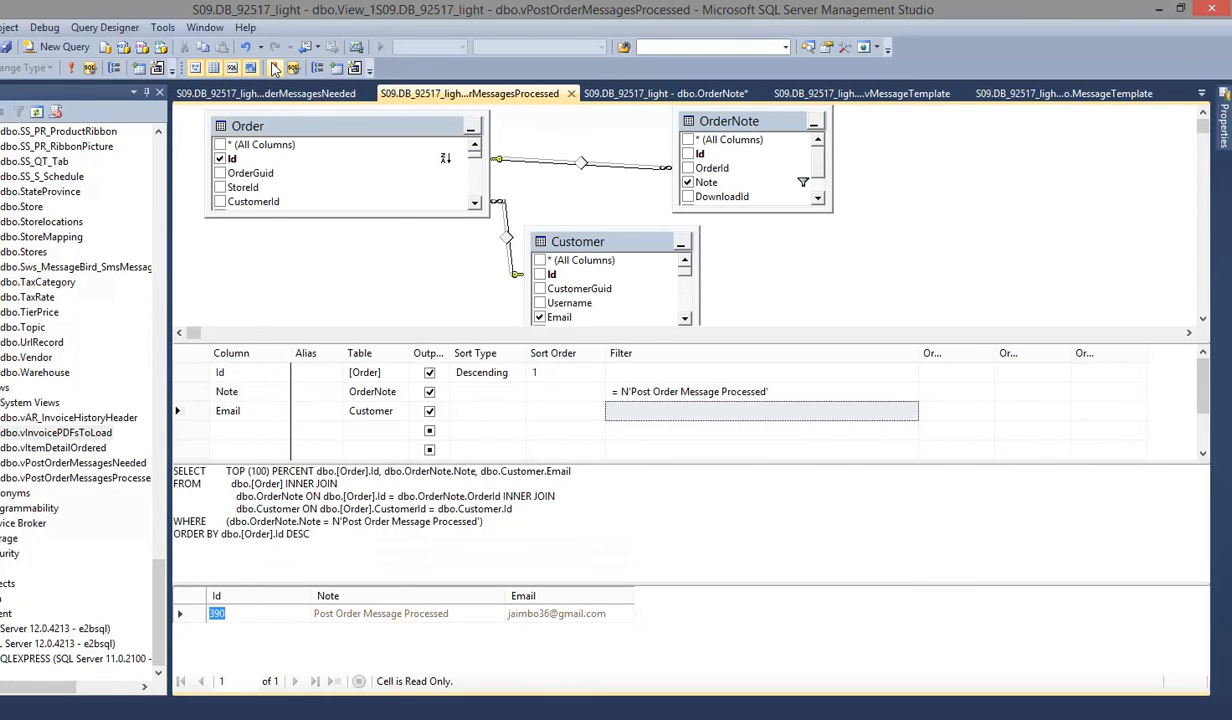
click(274, 68)
click(718, 392)
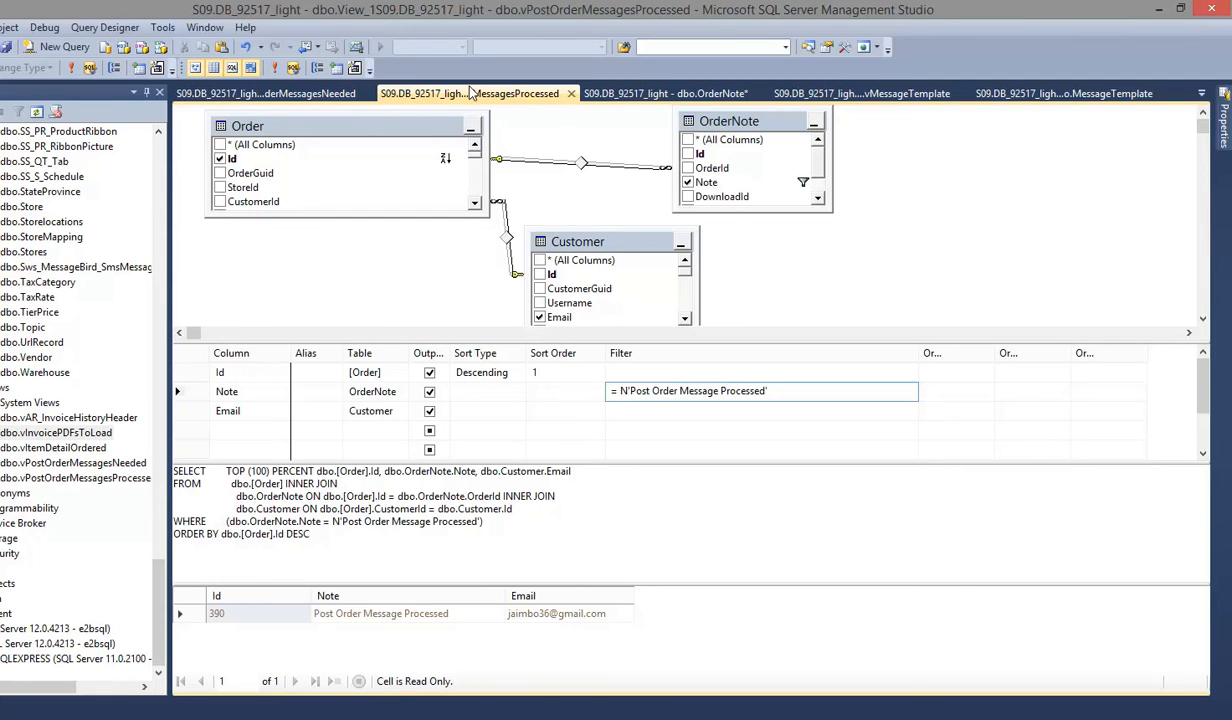
Step: Inspect the IS NULL filter on the processed-message Id in the vPostOrderMessagesNeeded view, and return to the OrderNote query
click(320, 96)
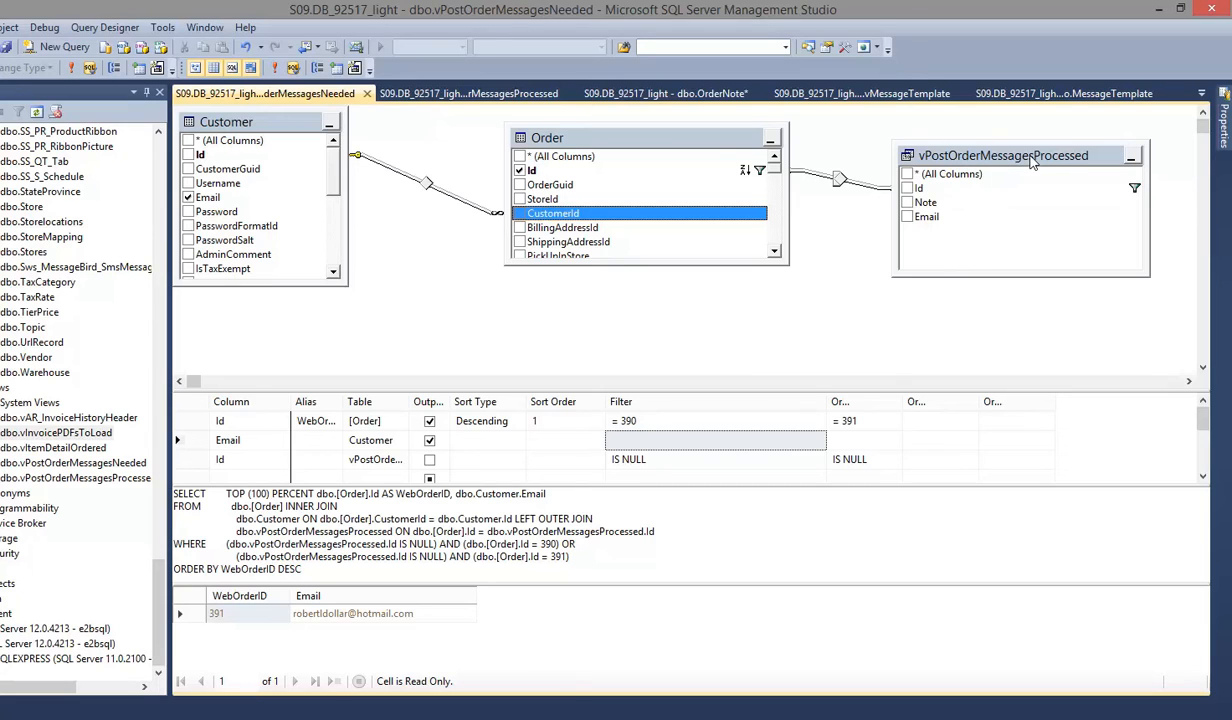
click(661, 459)
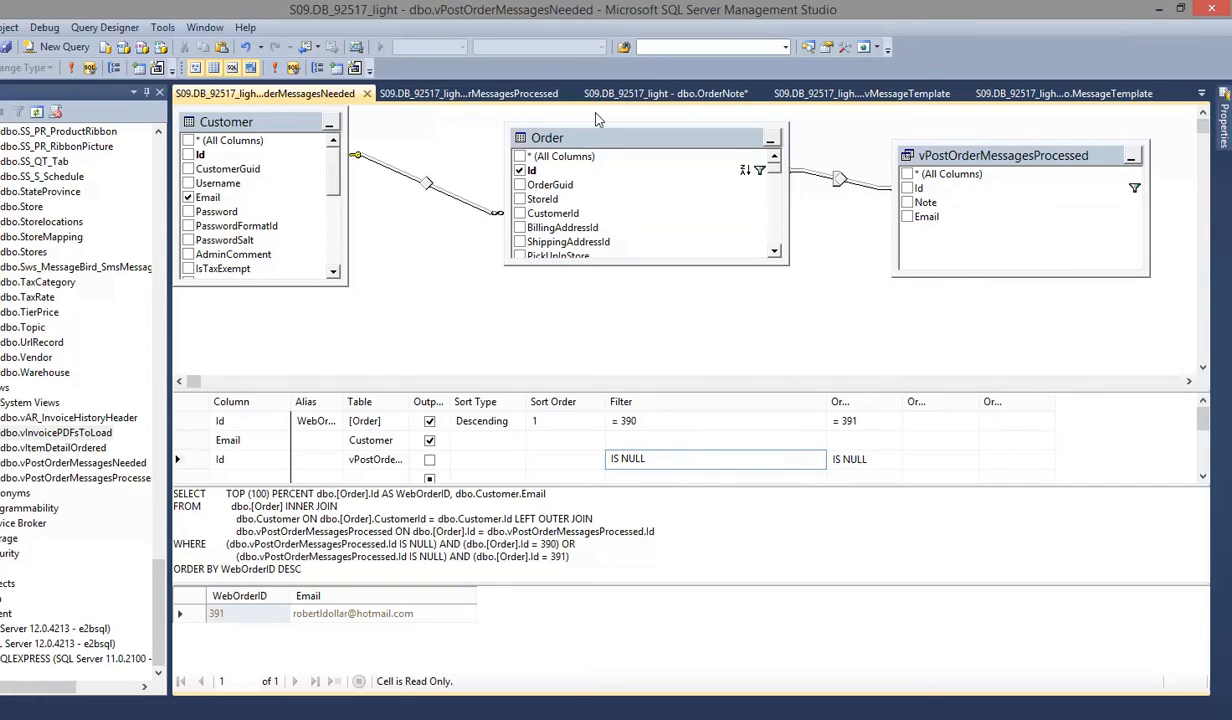
click(625, 95)
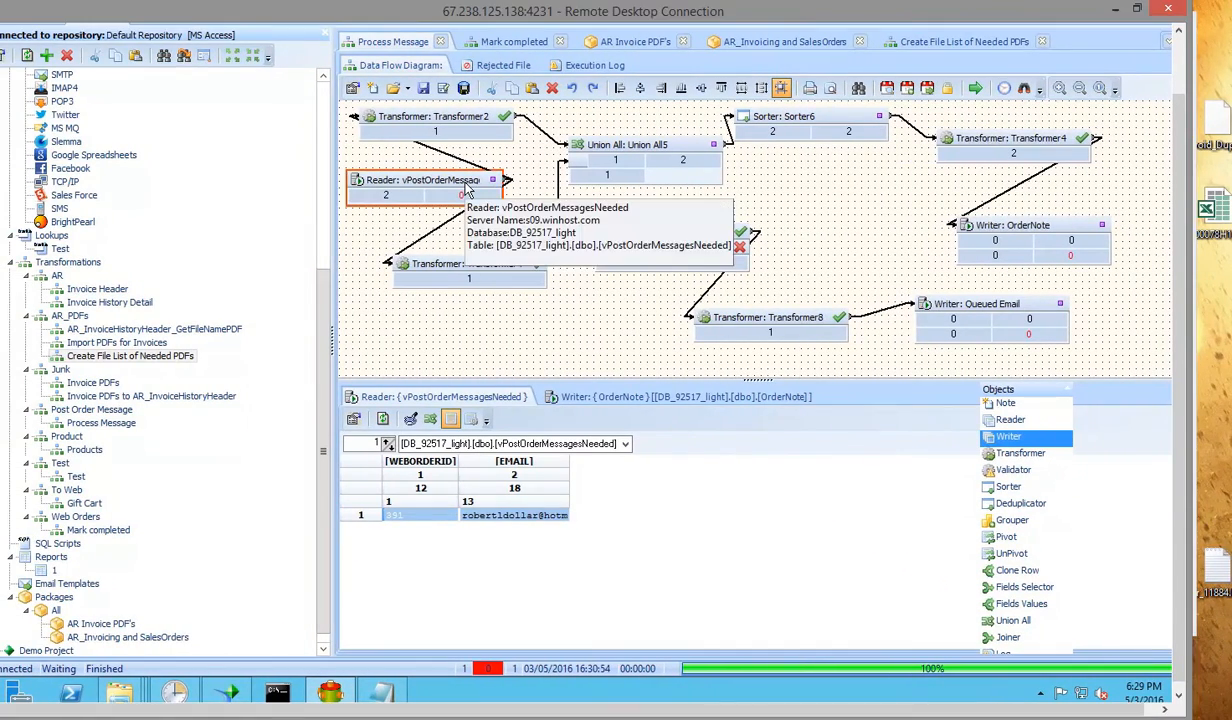
Step: In the Remote Desktop session's Process Message data flow, inspect the vPostOrderMessagesNeeded reader's source tables and close its properties without changes
drag(467, 191, 465, 187)
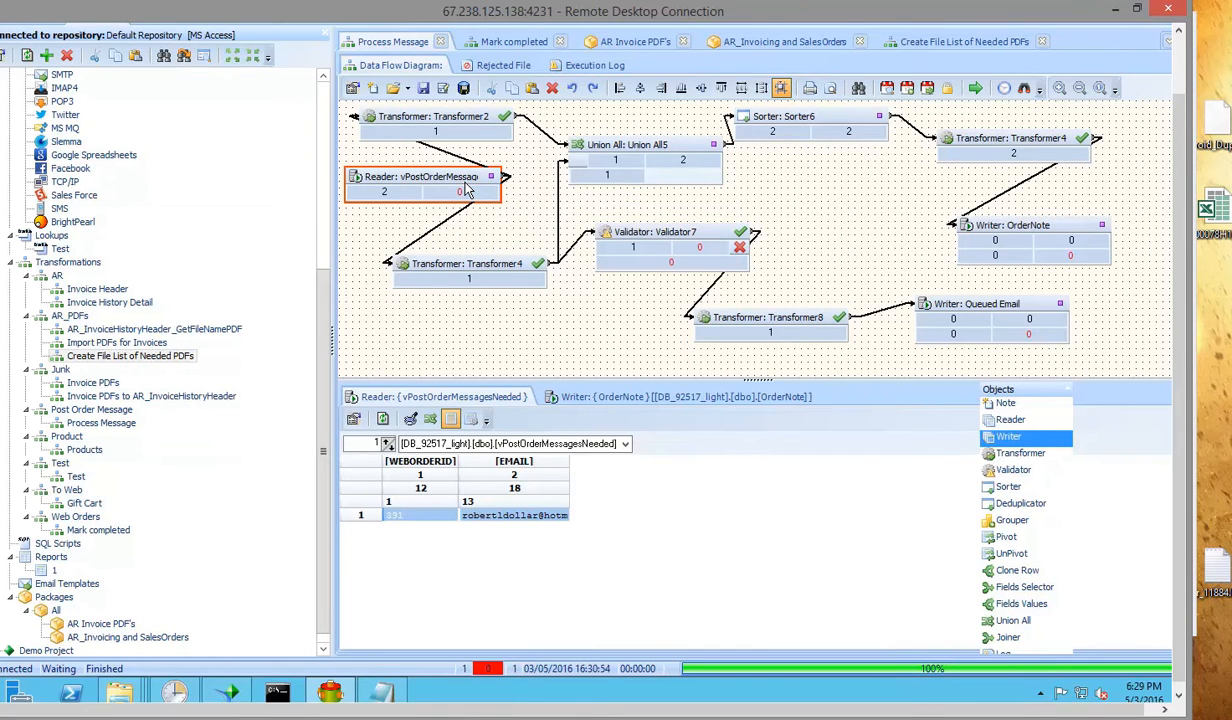
double_click(465, 186)
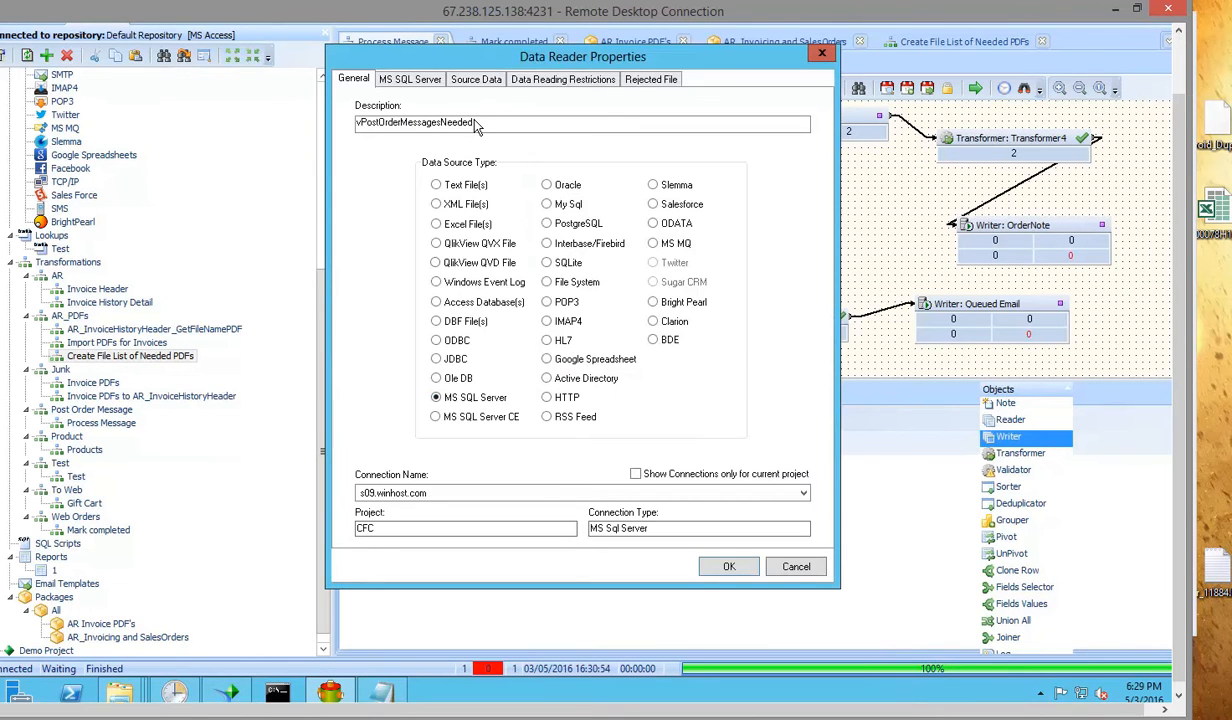
click(469, 84)
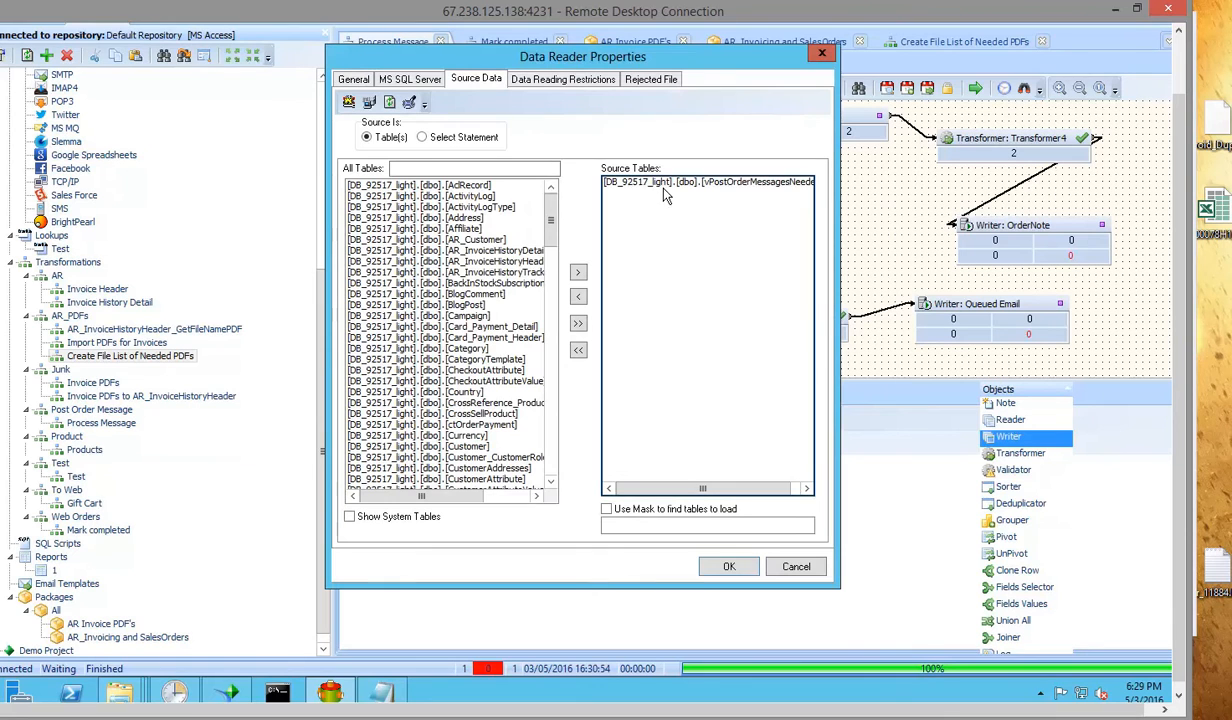
click(794, 566)
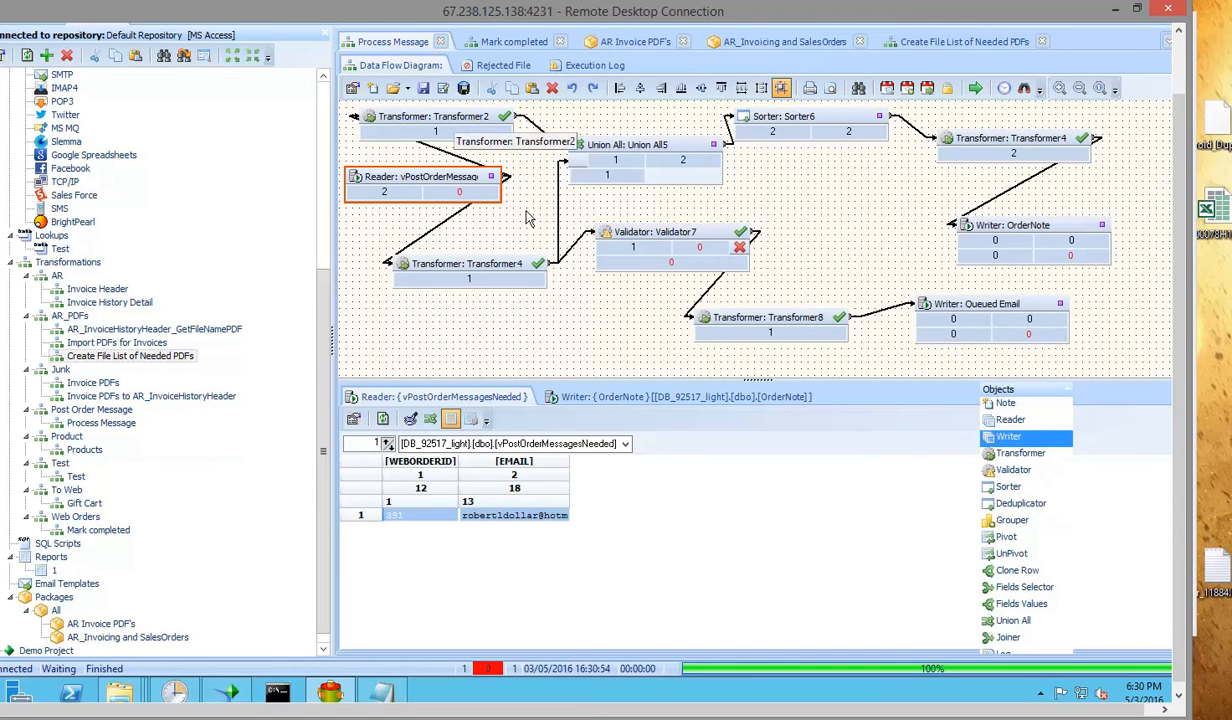
Step: Inspect Transformer2's field mapping and the full value of the literal feeding Note, and return to the data flow
double_click(427, 117)
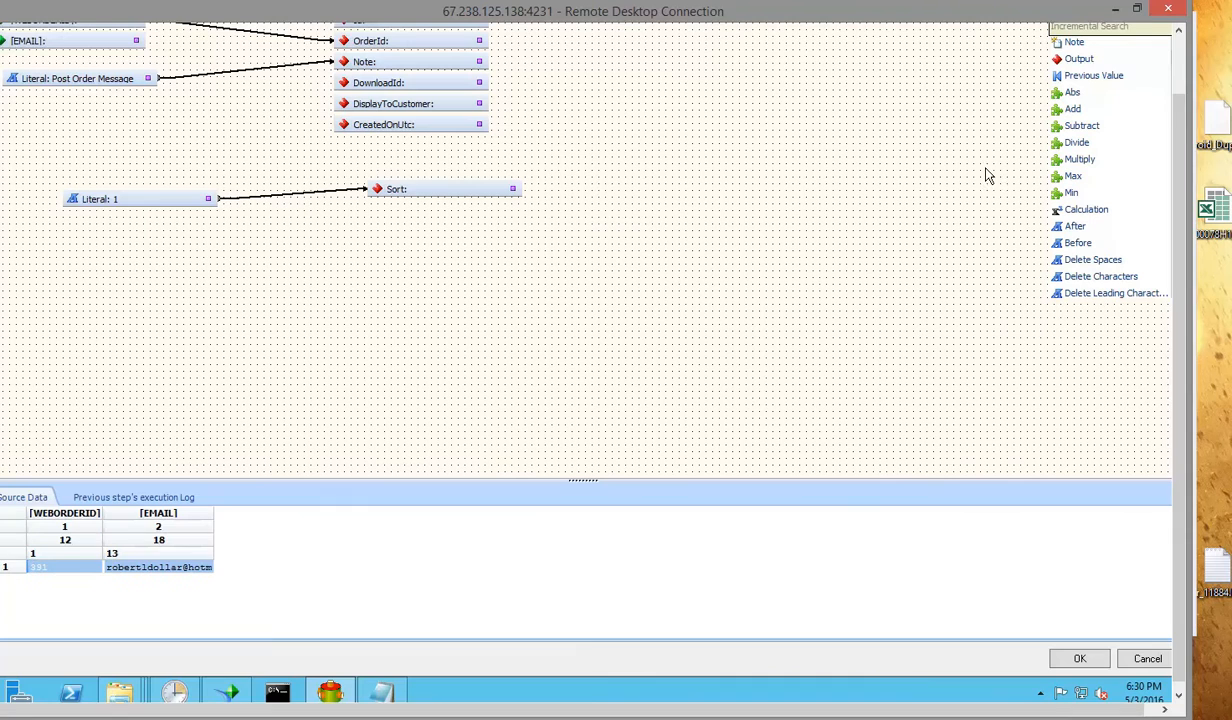
click(1177, 68)
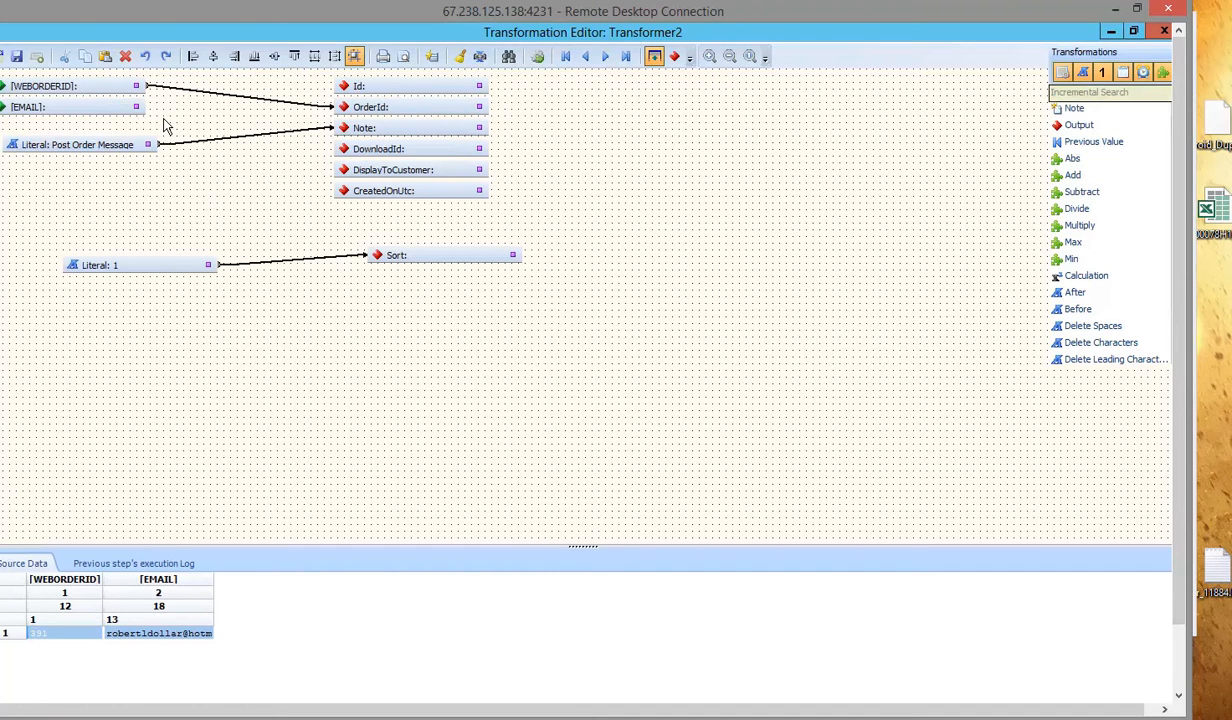
double_click(117, 150)
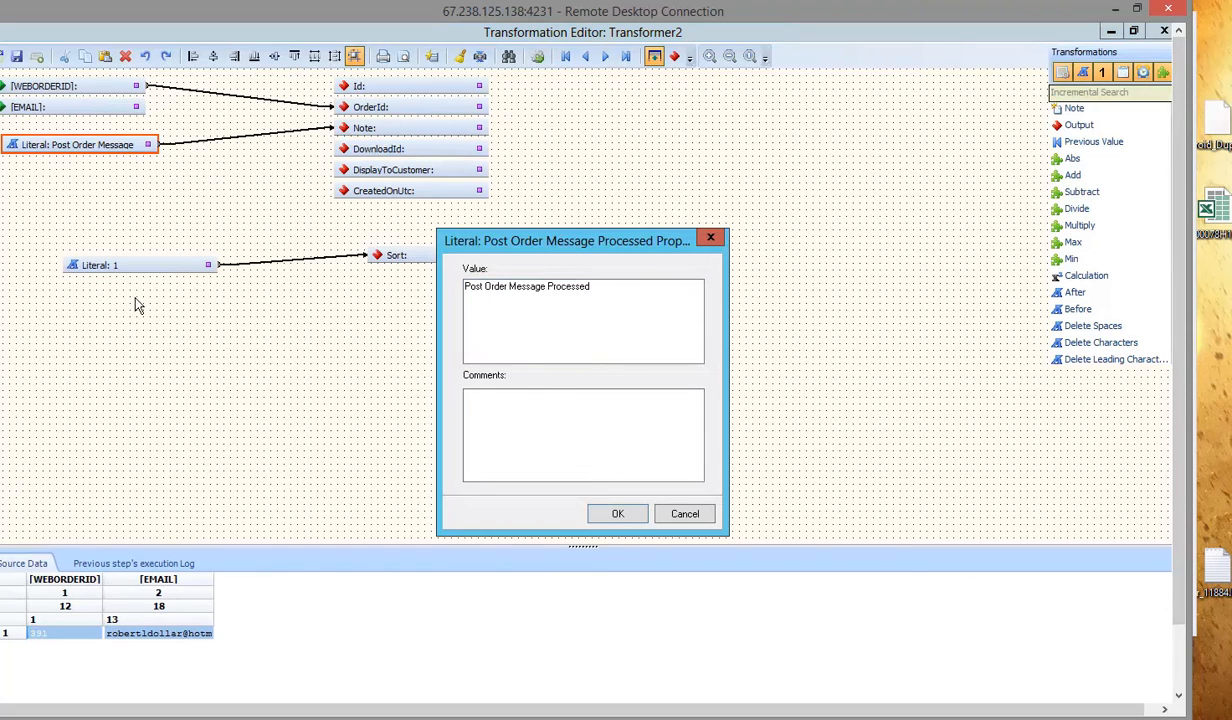
click(680, 515)
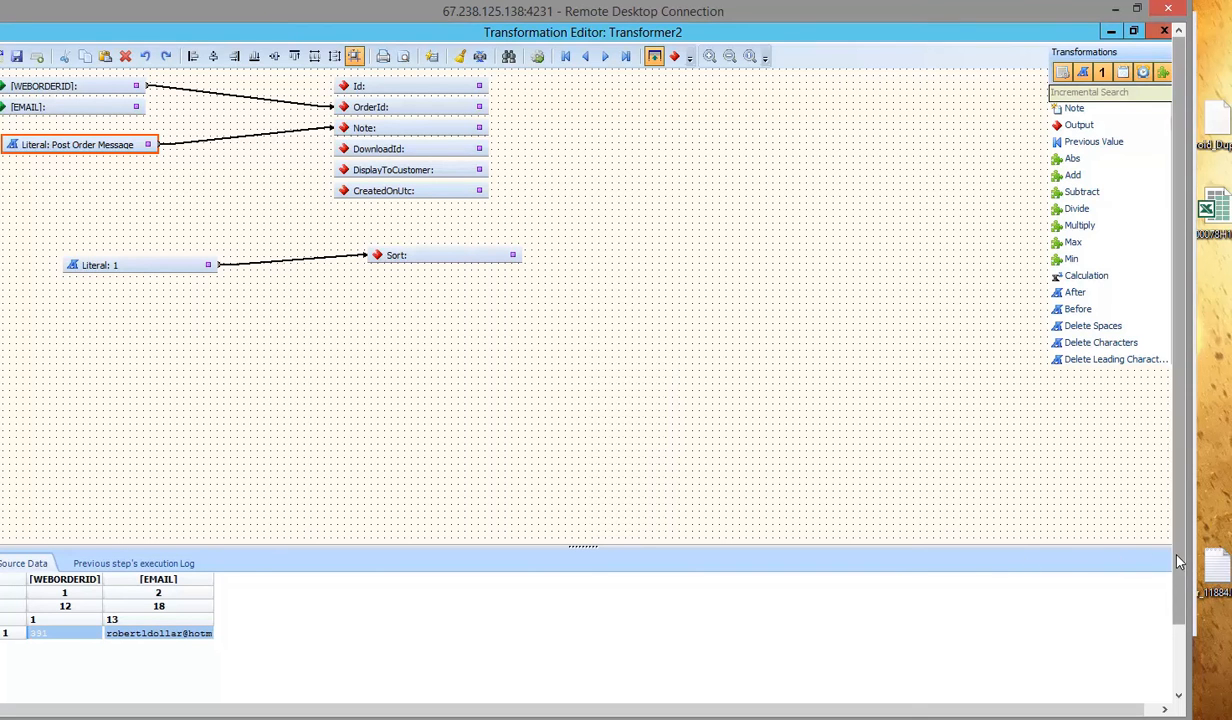
drag(1178, 562, 1177, 605)
click(1079, 675)
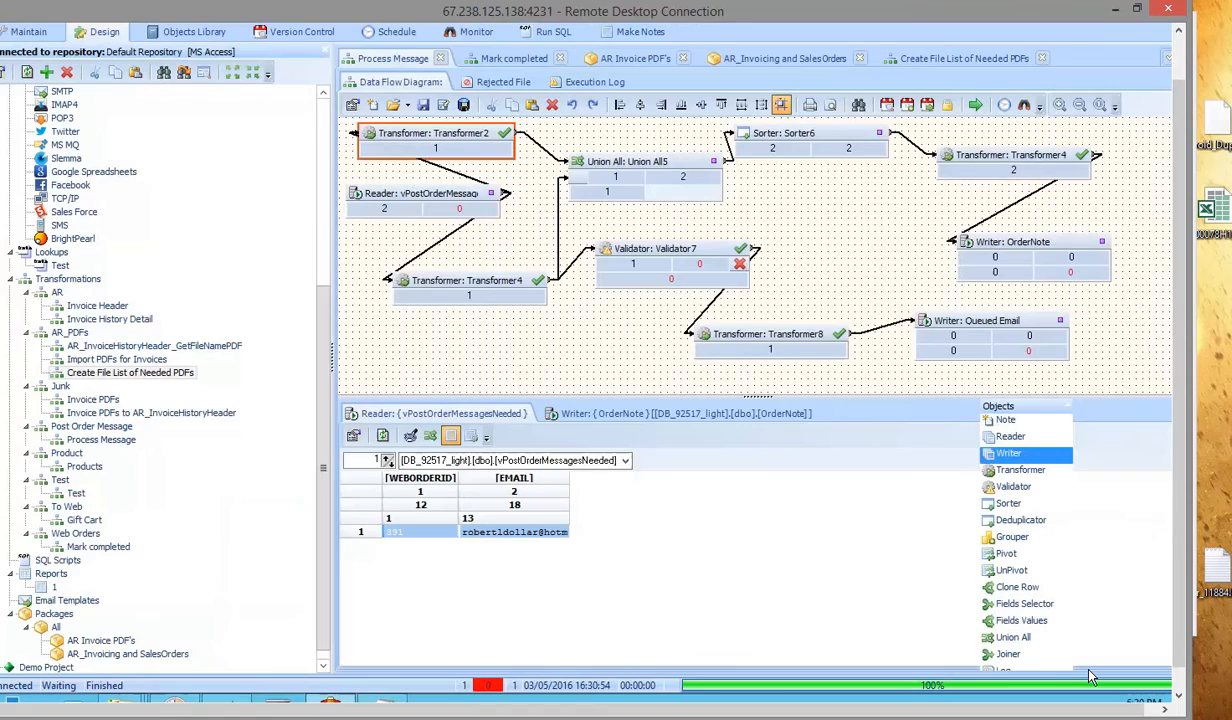
Step: Open the Transformer4 fed by the reader and view the literal supplying the first If Null or Empty String function's Success input
double_click(470, 282)
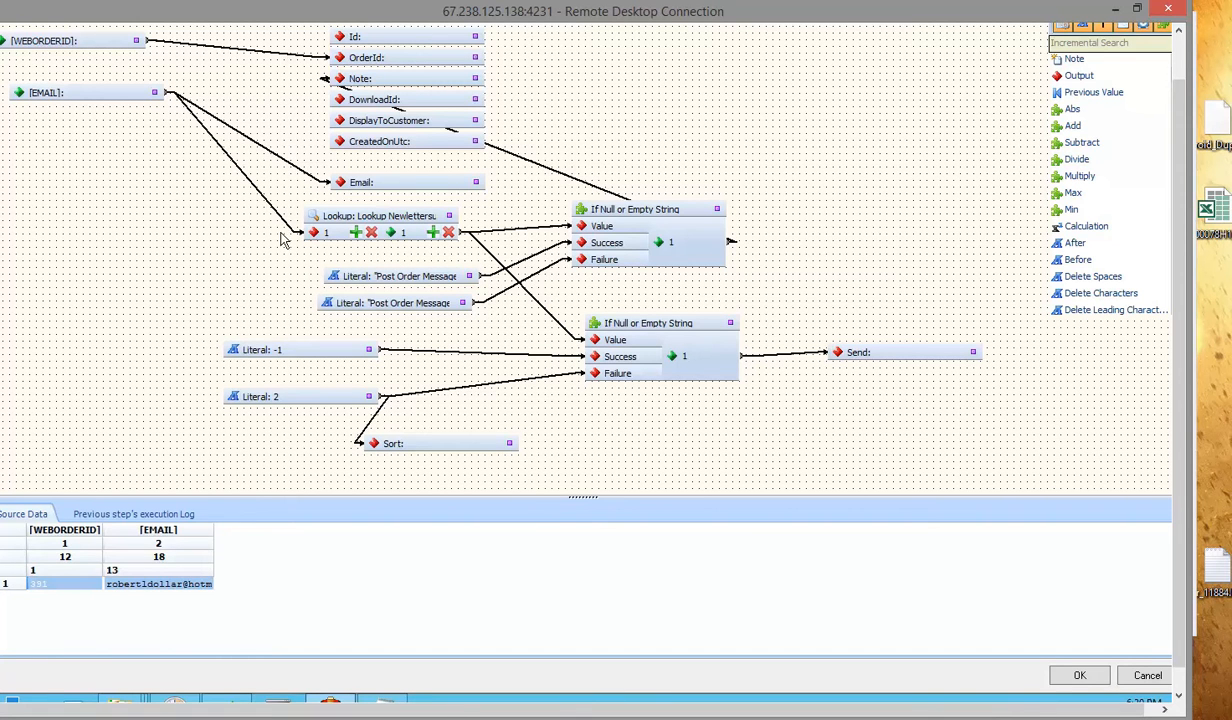
double_click(377, 280)
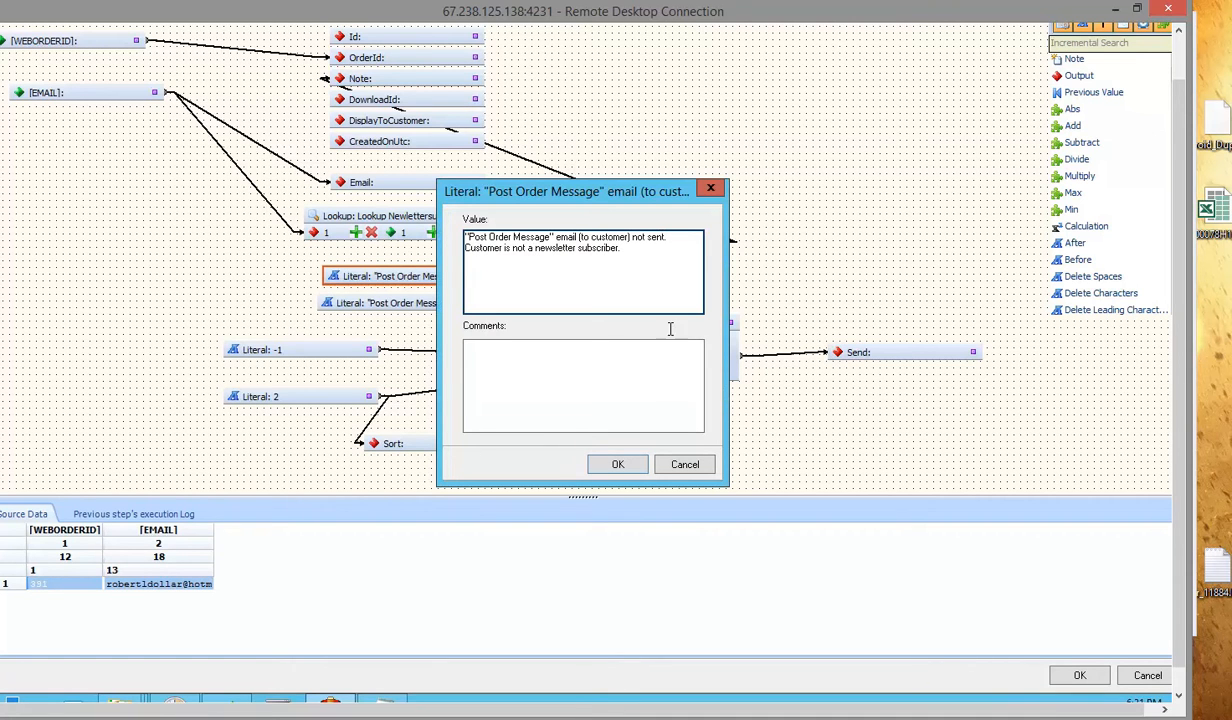
click(684, 467)
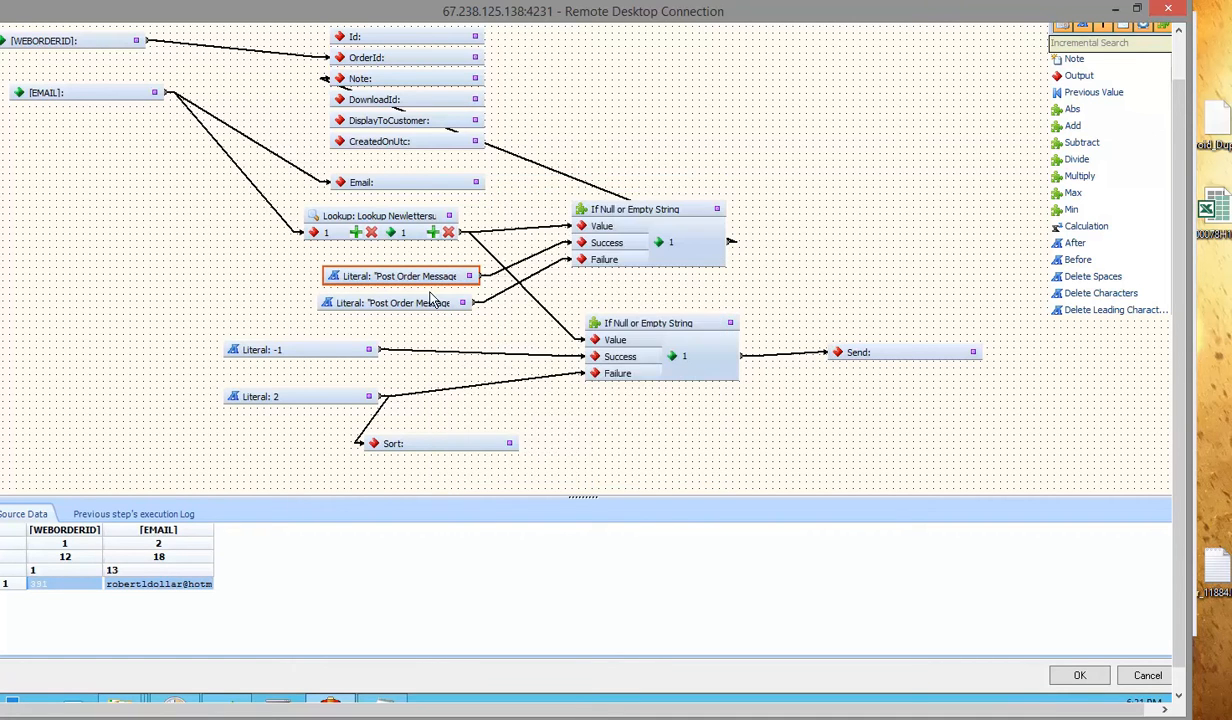
Step: Inspect the Lookup Newlettersubscription source table and its input and output field mappings, closing everything without changes
click(377, 223)
double_click(375, 222)
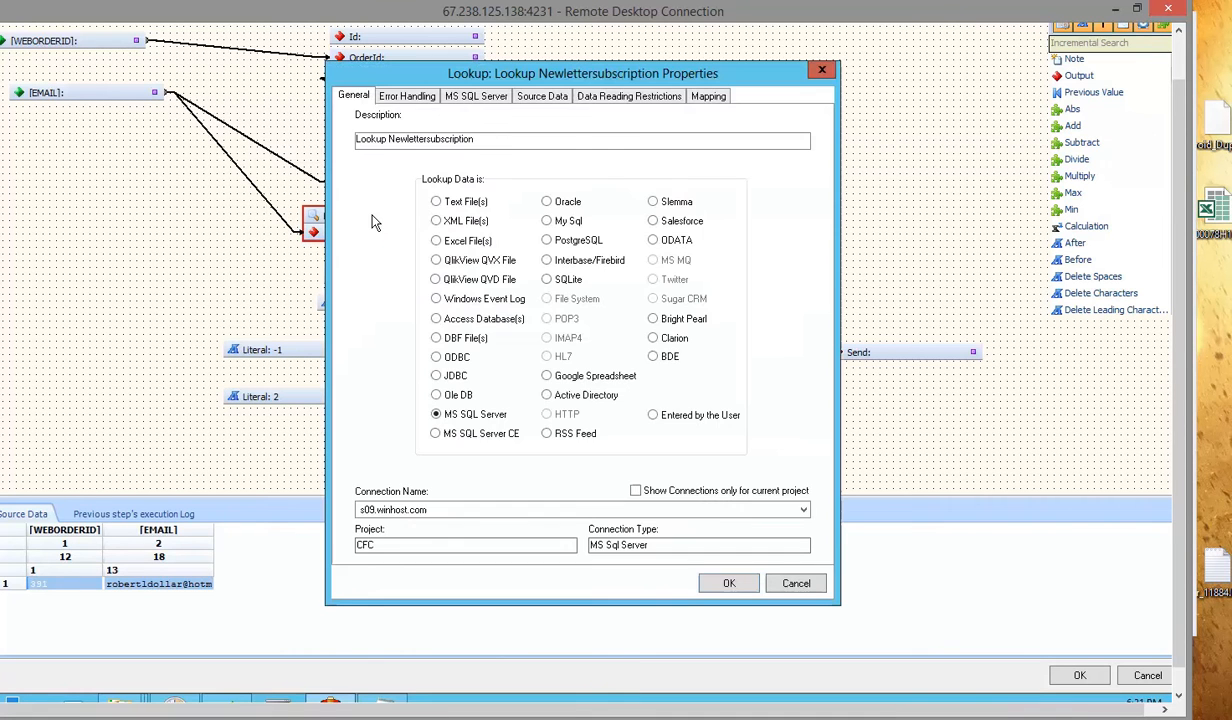
click(535, 97)
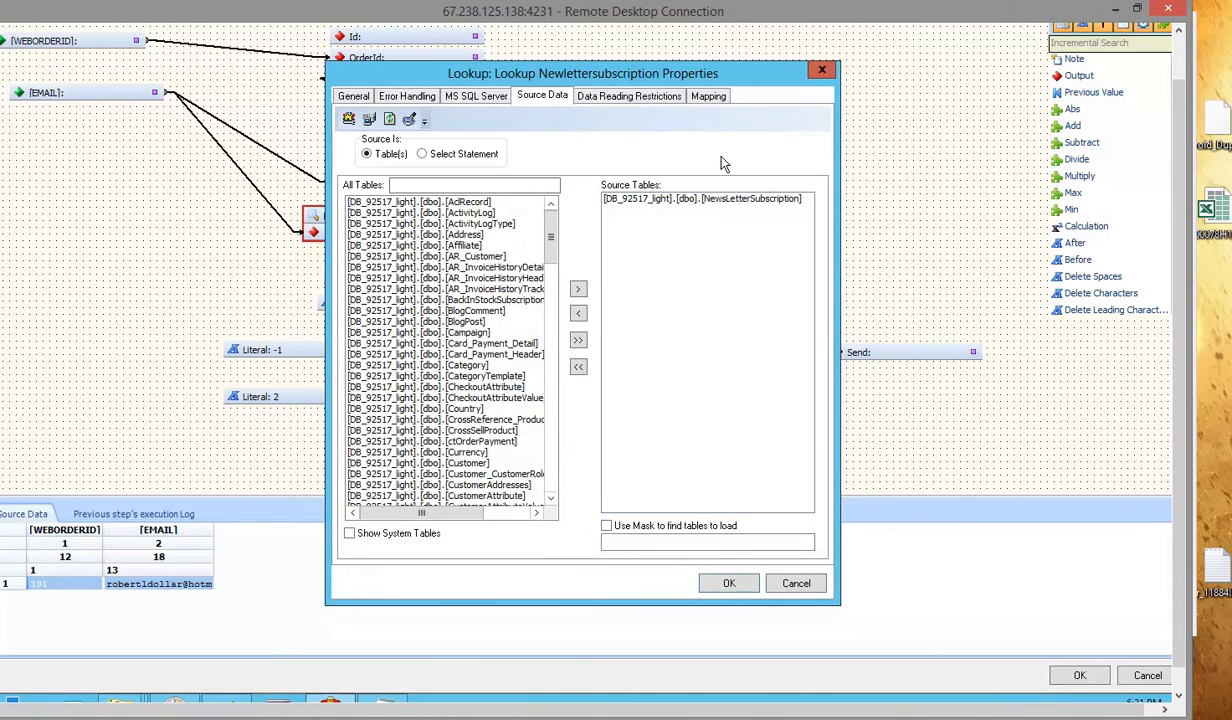
click(706, 95)
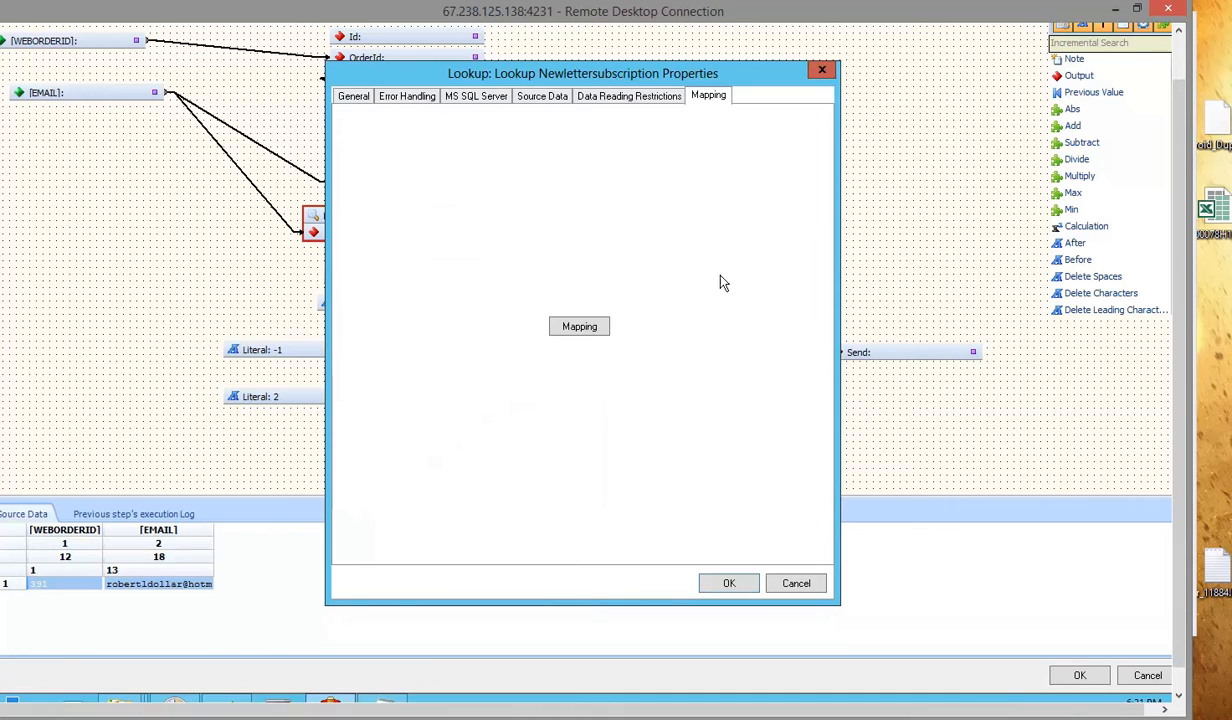
click(579, 327)
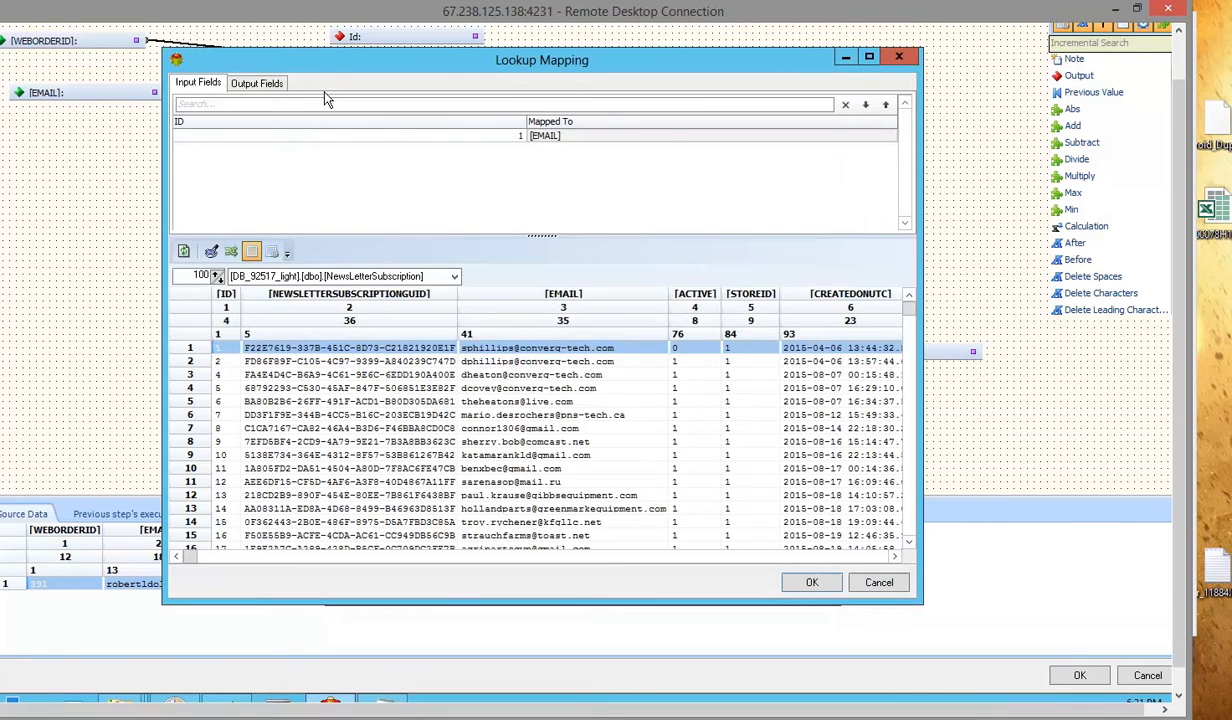
click(262, 86)
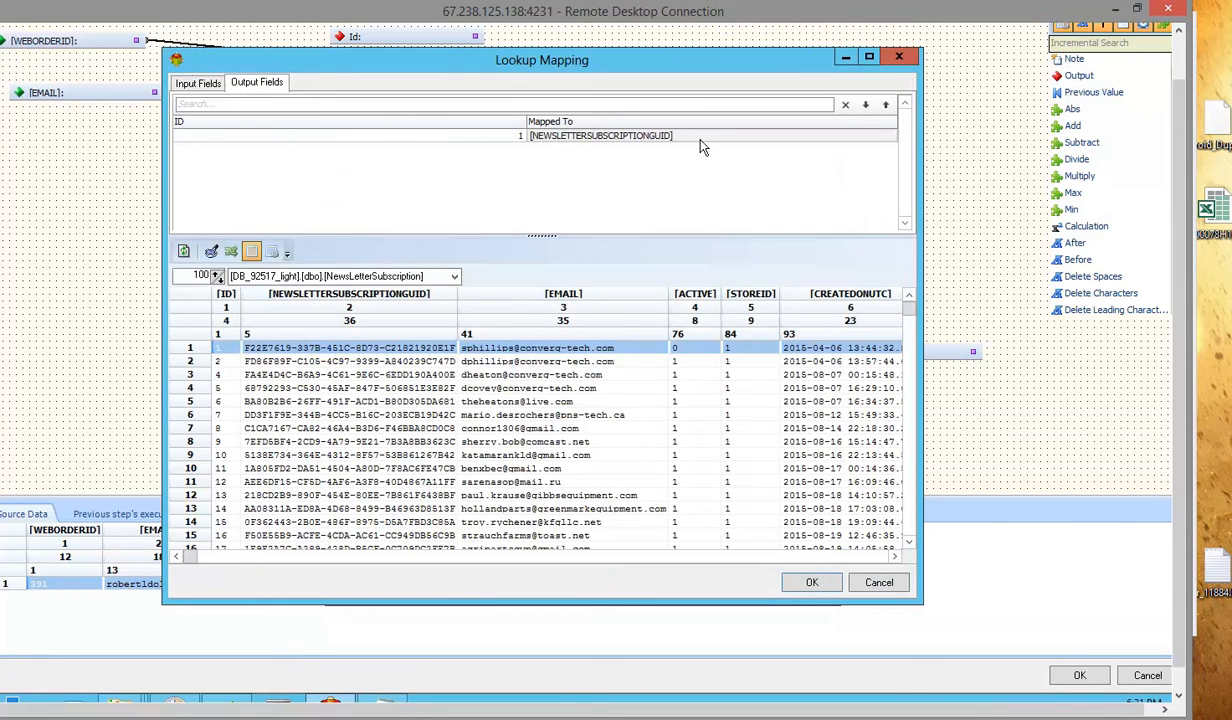
click(872, 581)
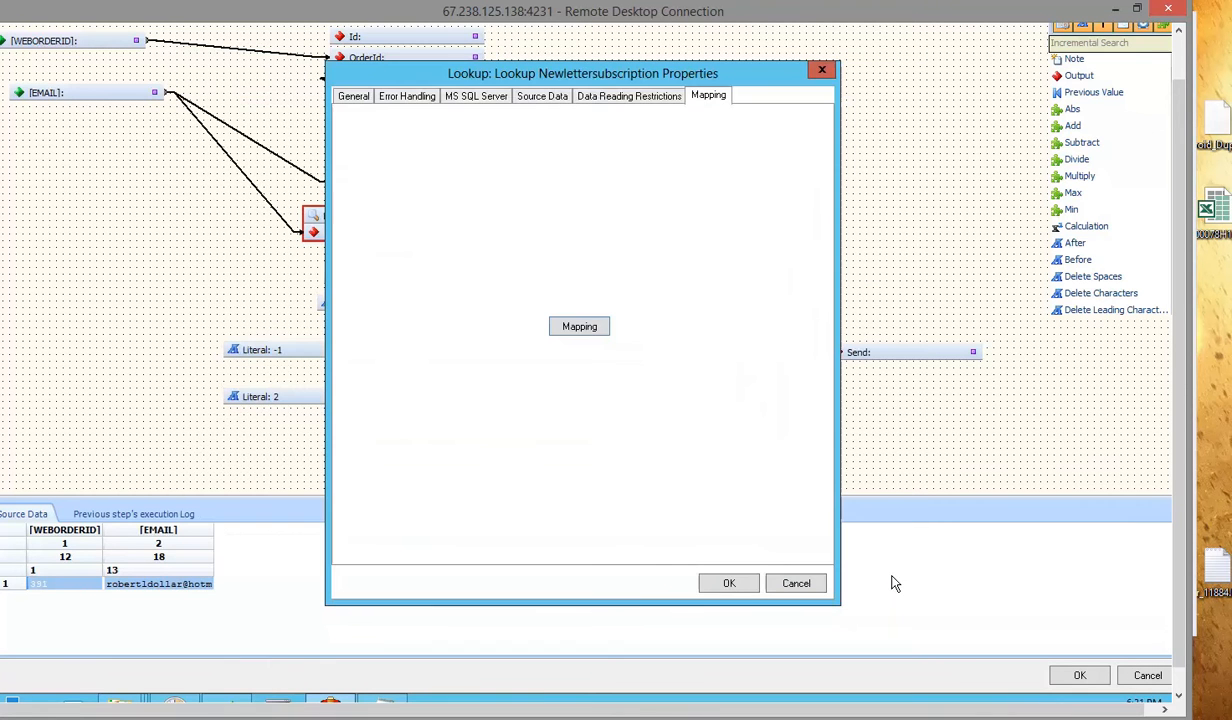
click(792, 583)
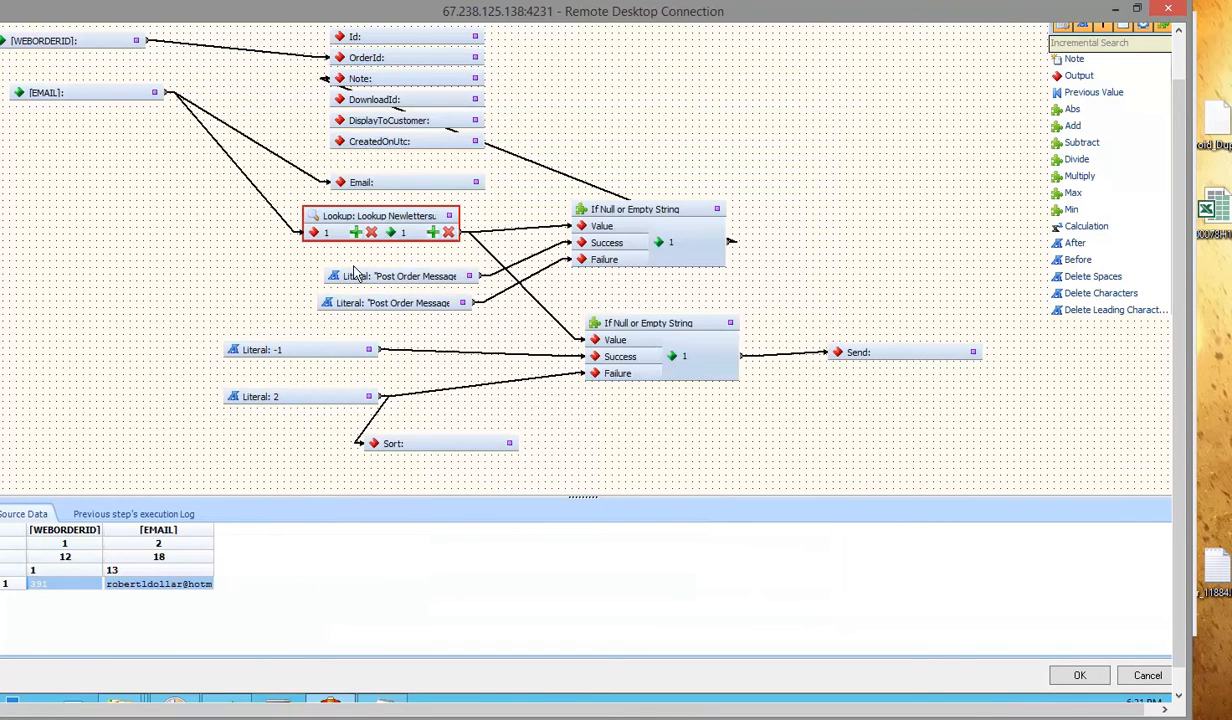
Step: View the full text of both Post Order Message literals feeding the first If Null or Empty String function, leaving them unchanged
click(624, 212)
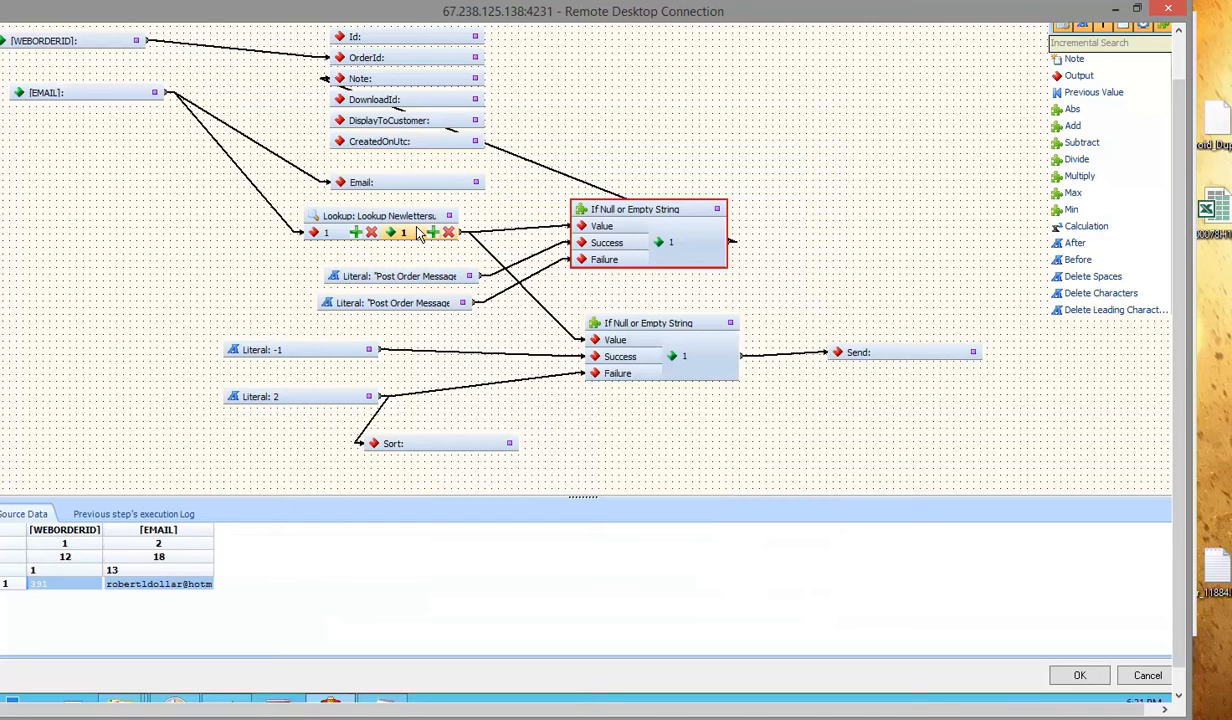
double_click(432, 284)
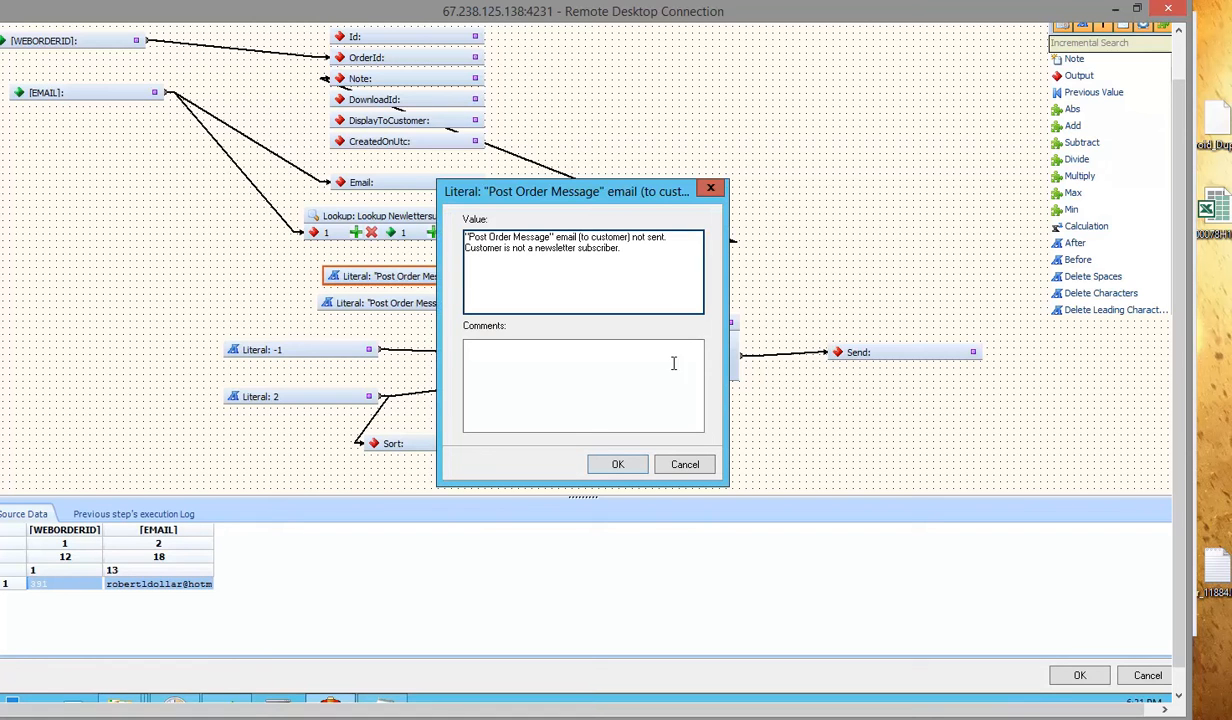
click(684, 465)
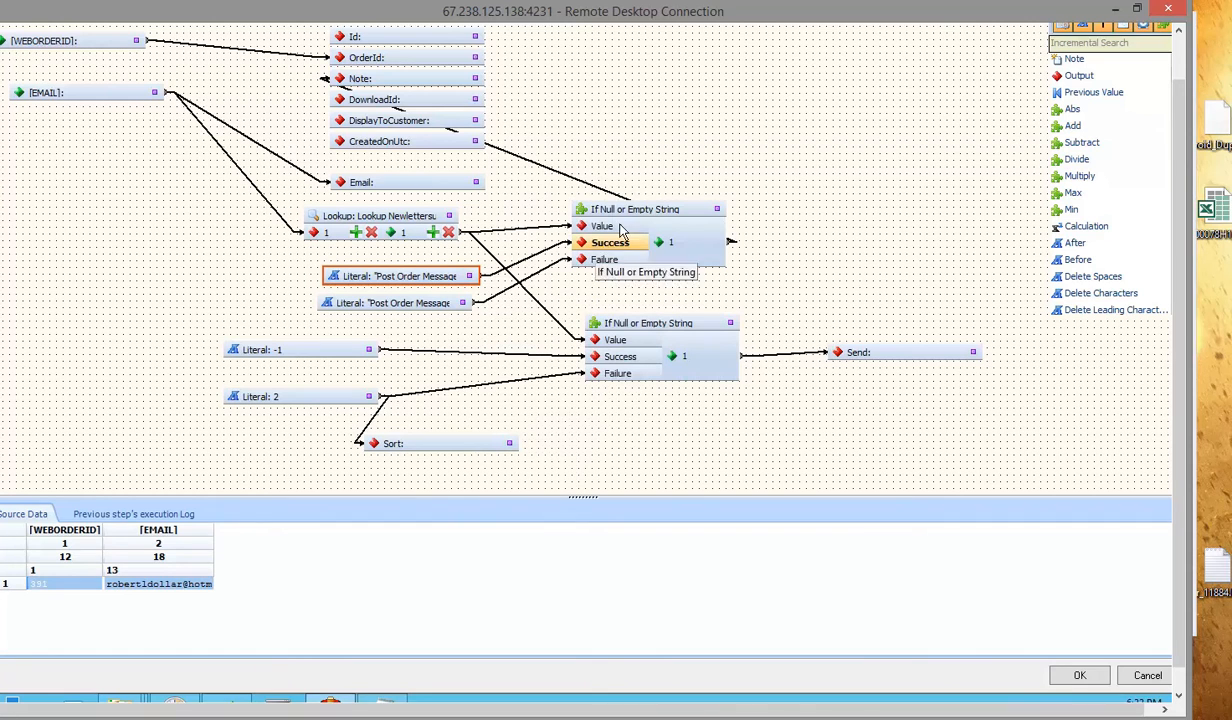
double_click(409, 305)
click(473, 250)
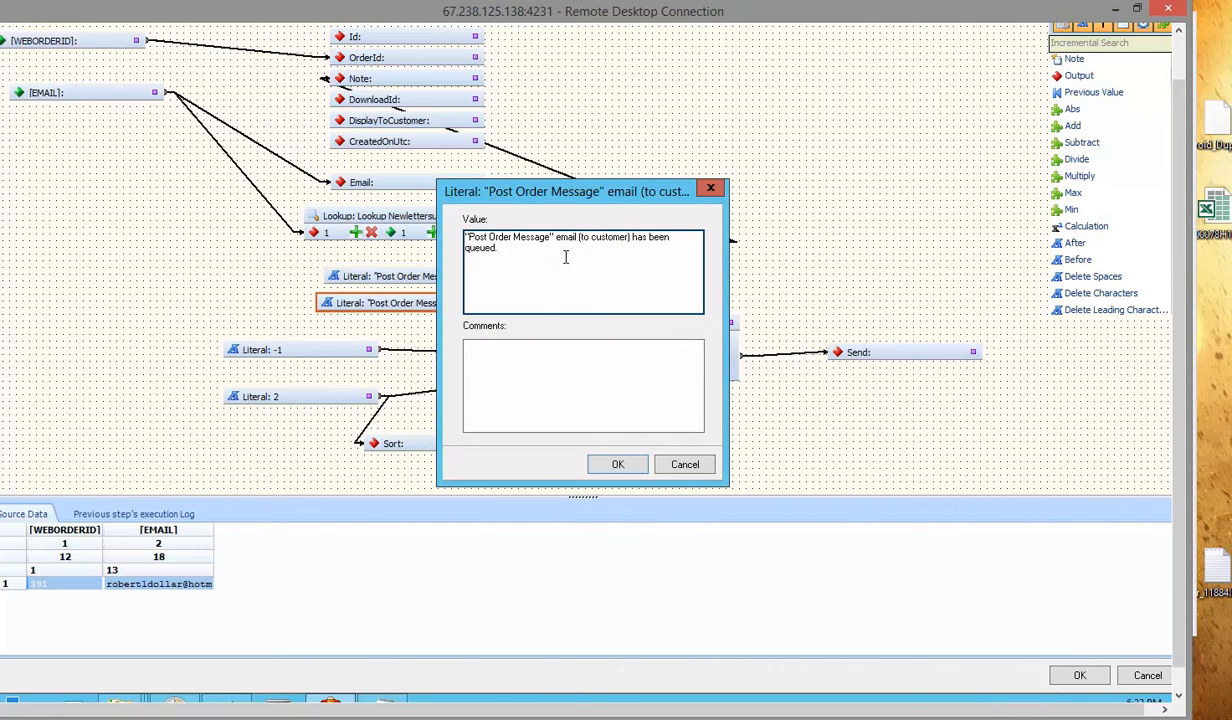
click(674, 465)
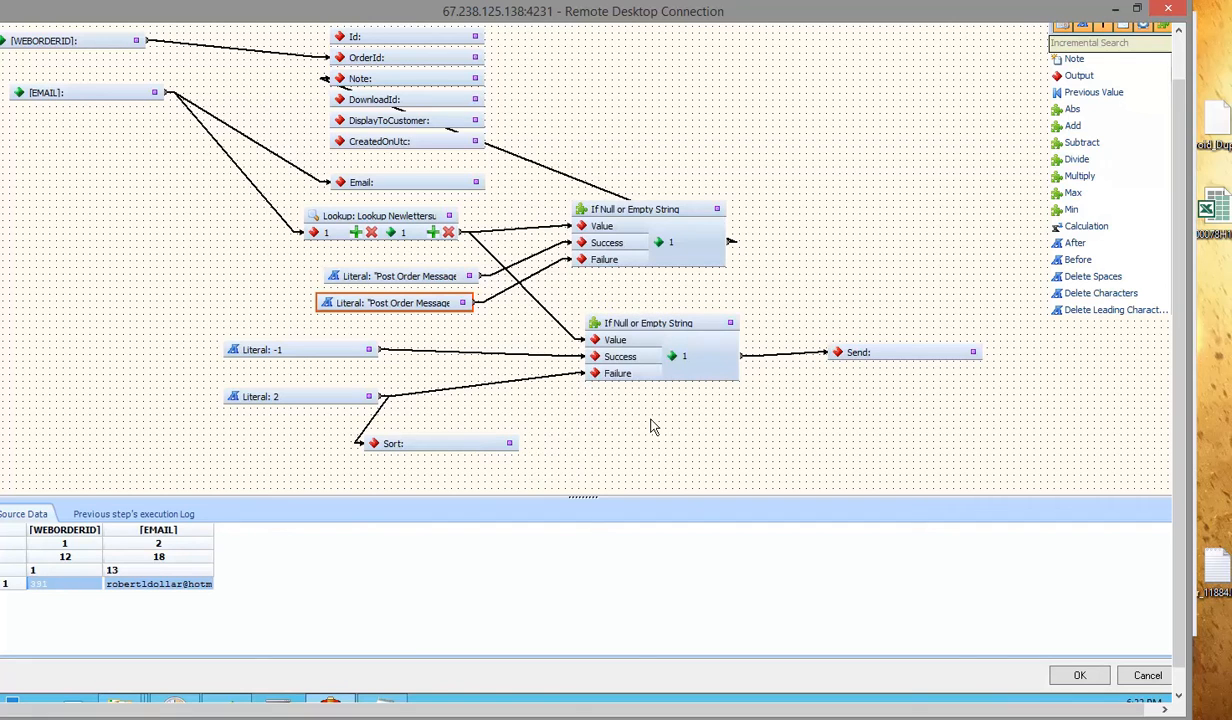
Step: View the literal supplying the second If Null or Empty String function's Success input, and return to the data flow diagram
drag(403, 232, 585, 257)
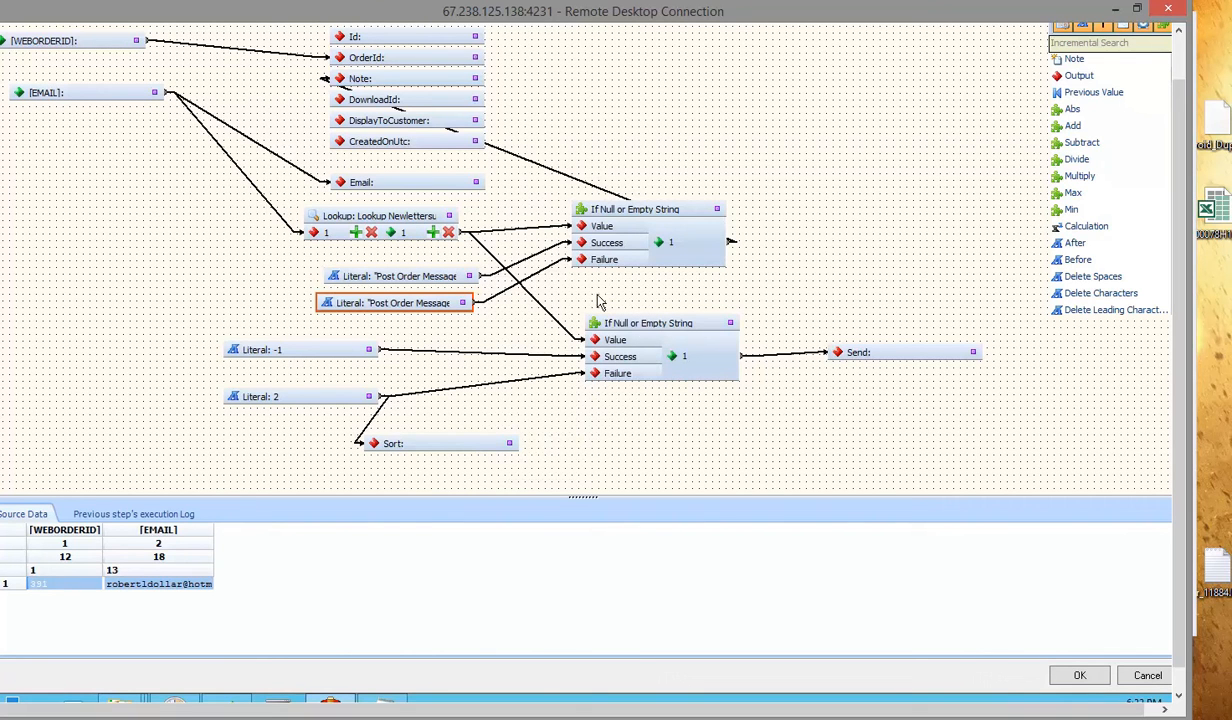
double_click(341, 360)
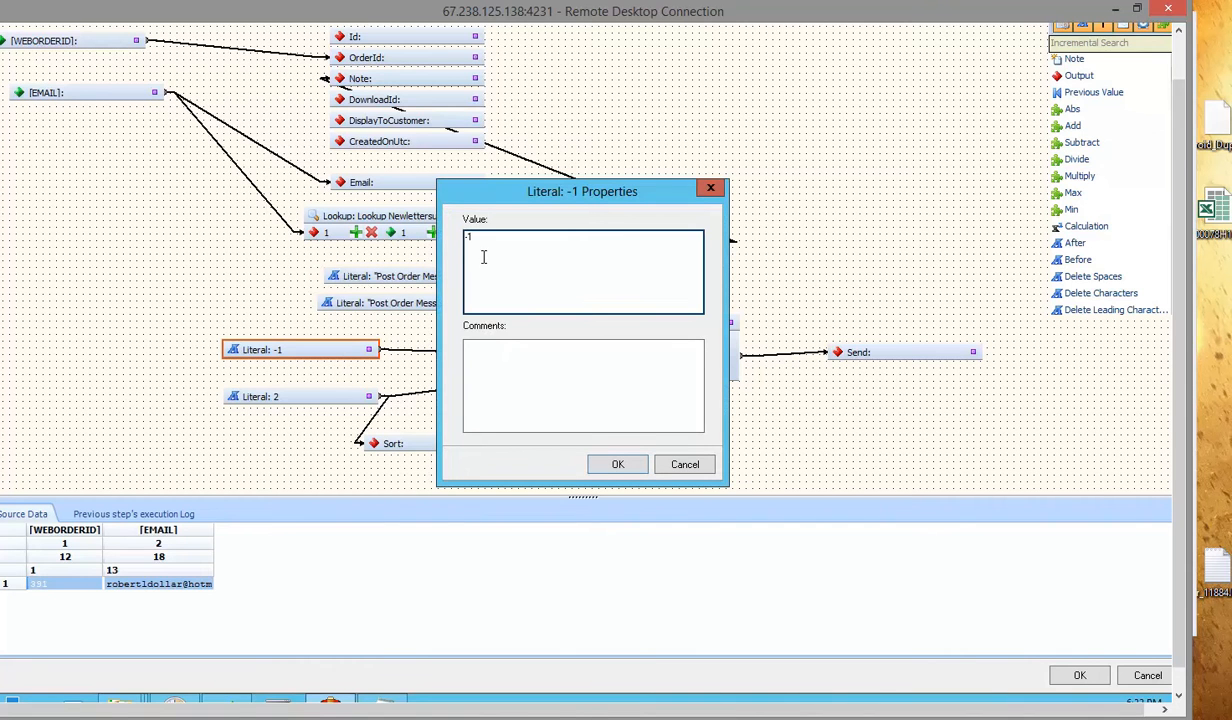
click(683, 465)
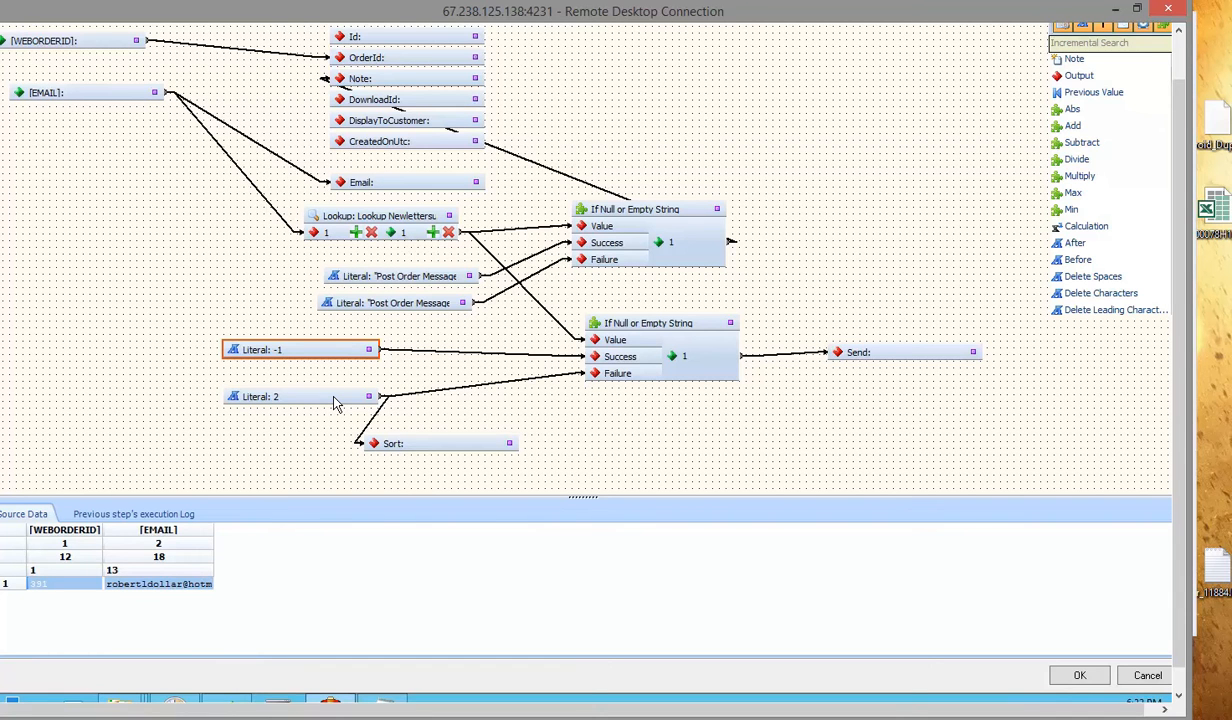
click(1058, 675)
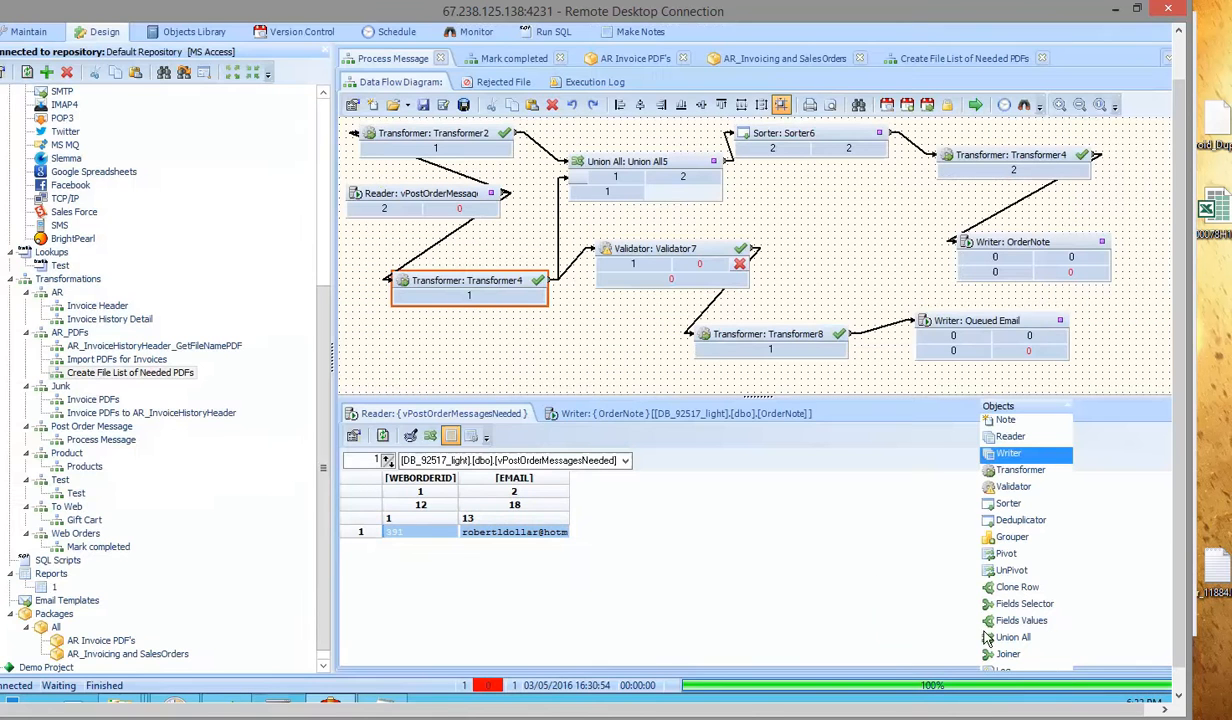
Step: Inspect Union All5's output and source field mappings and identify the two transformers feeding it
double_click(640, 168)
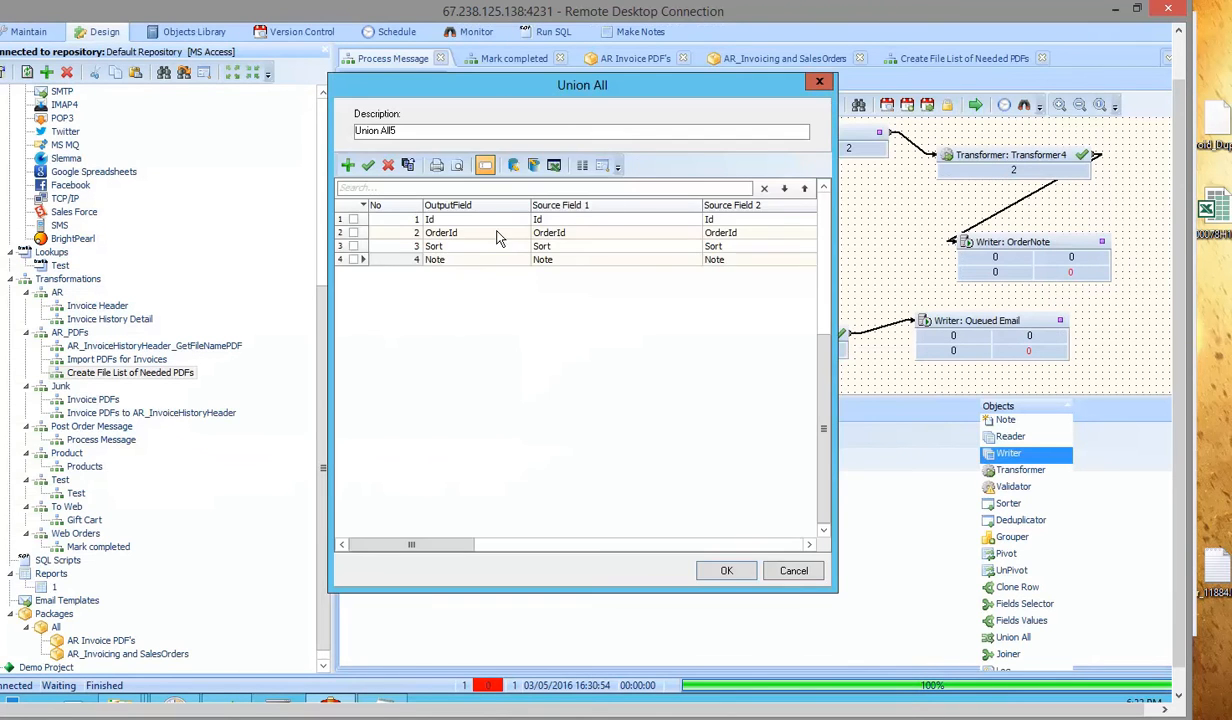
click(794, 571)
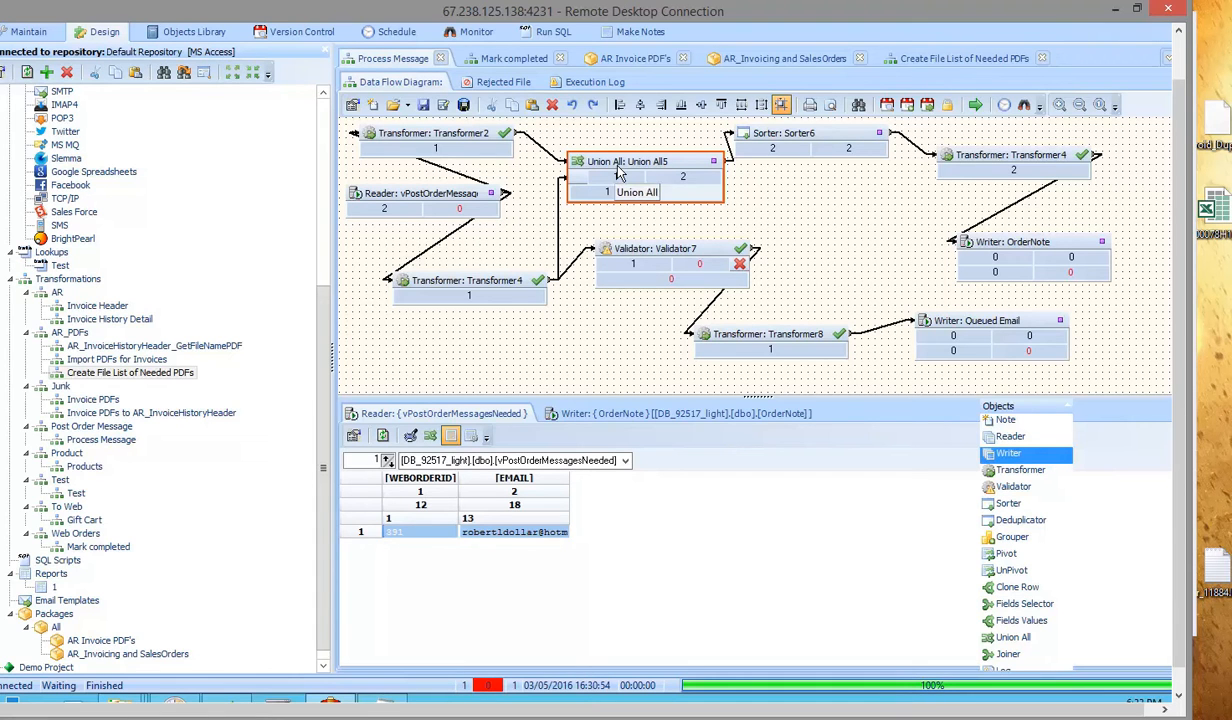
drag(663, 161, 661, 159)
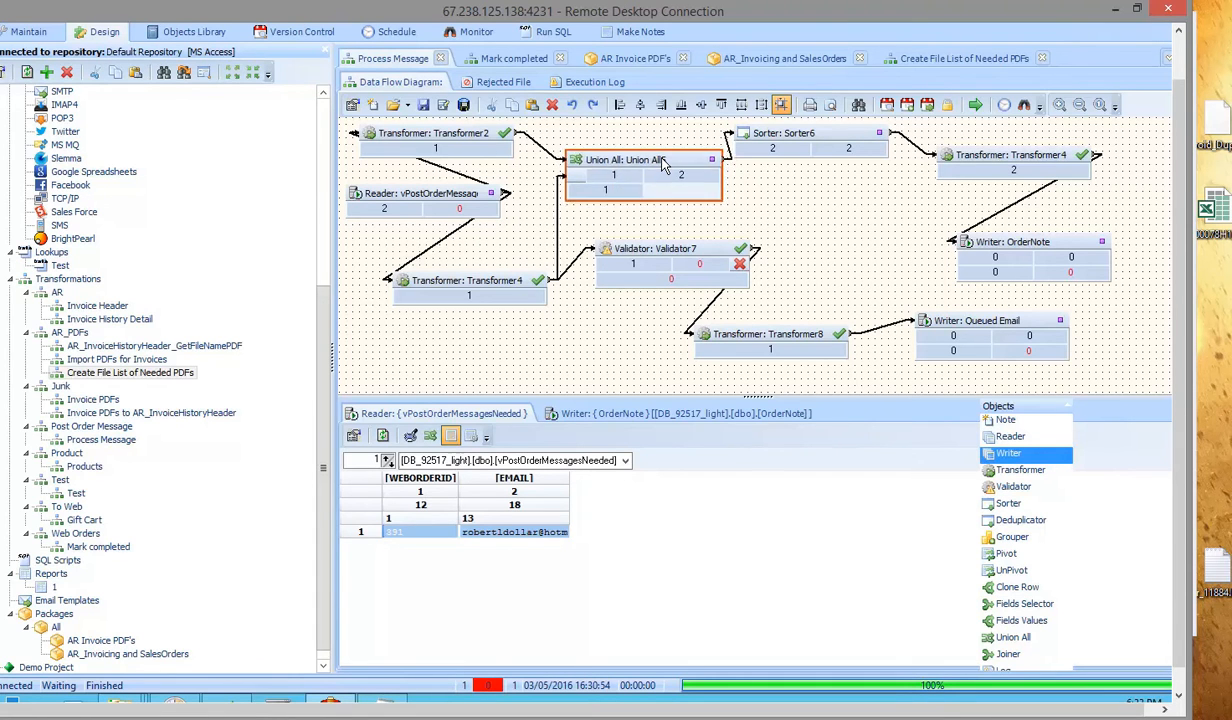
double_click(661, 161)
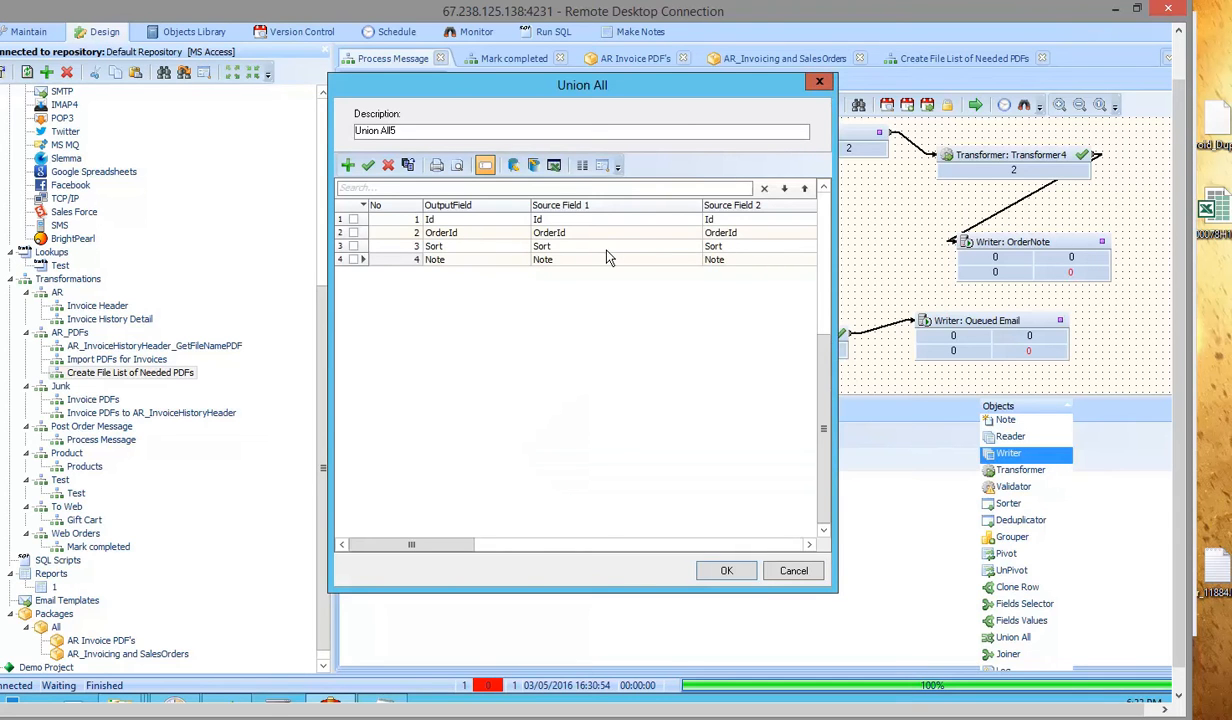
click(785, 569)
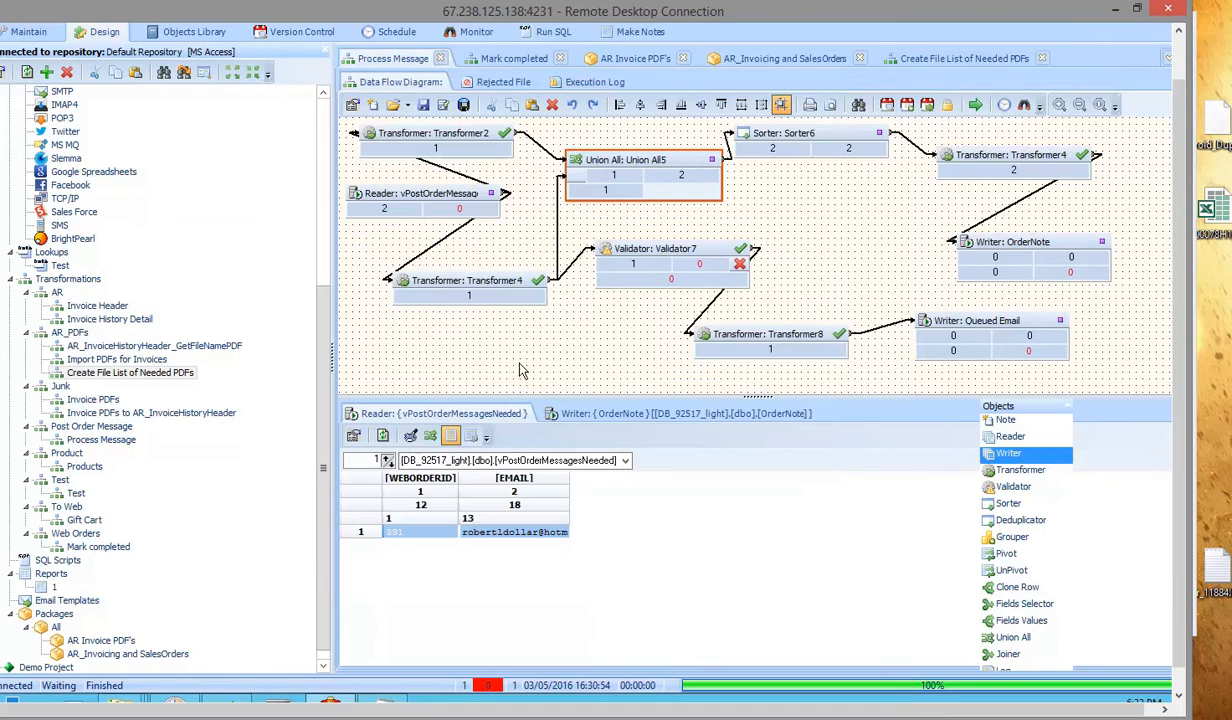
click(460, 282)
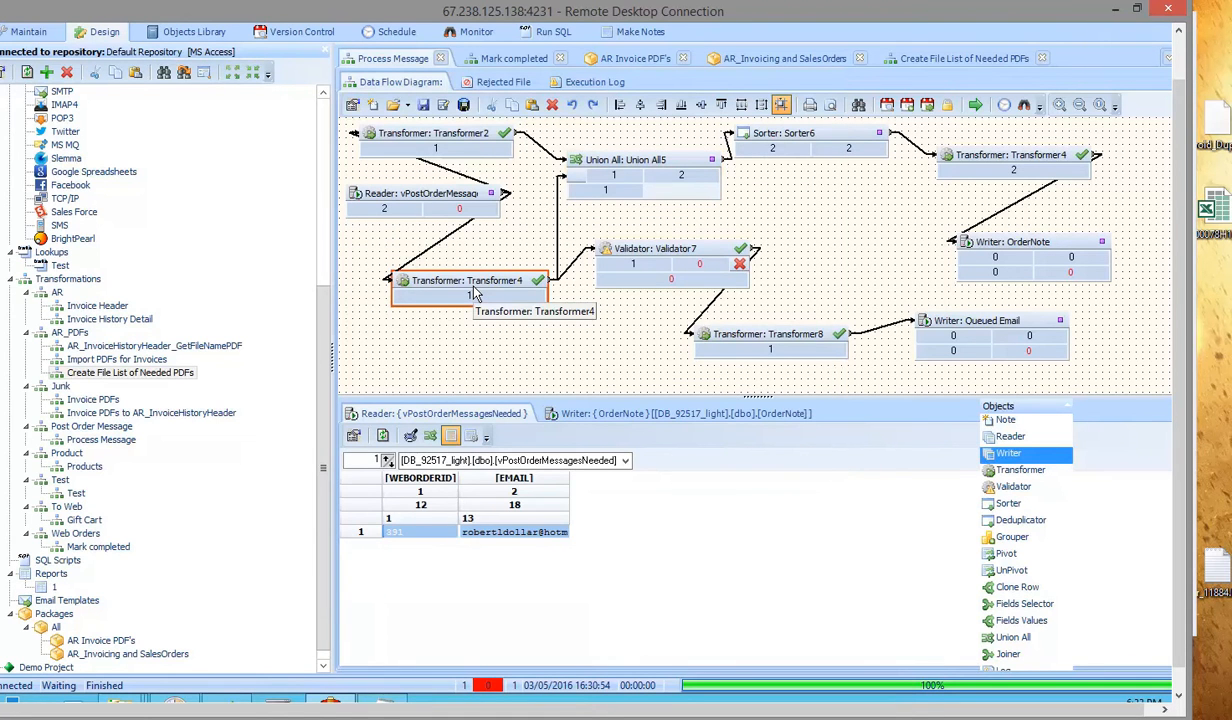
click(448, 138)
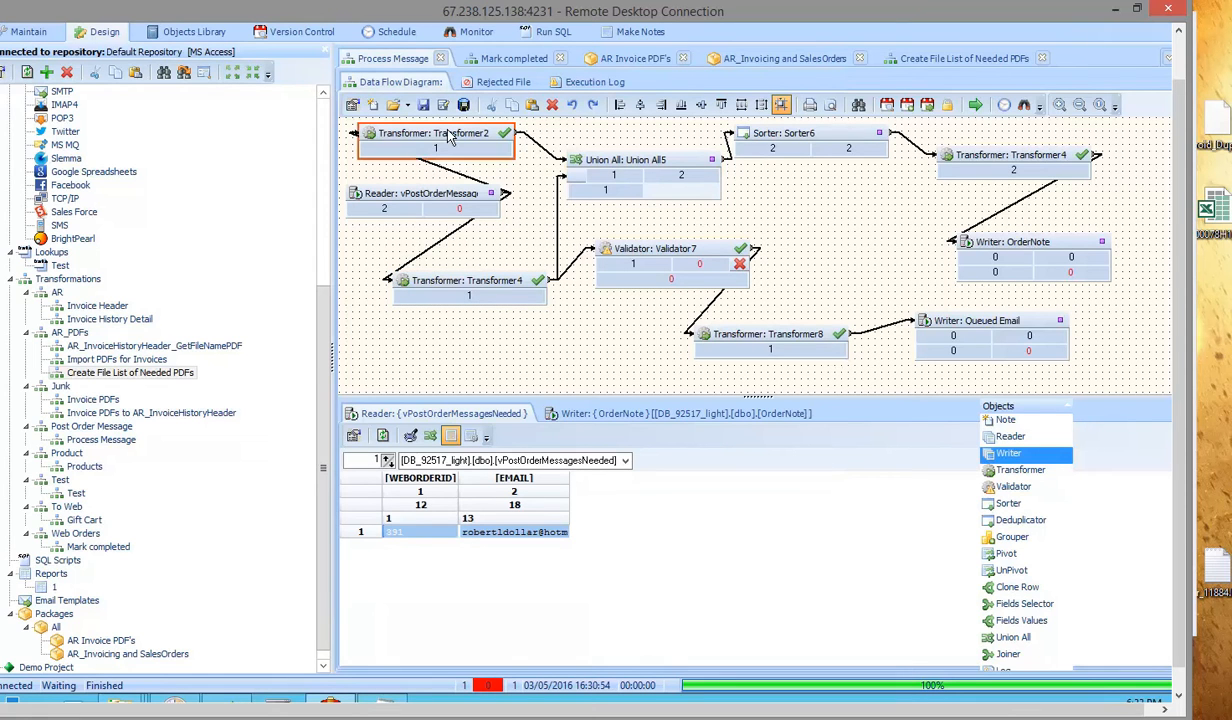
Step: Inspect Sorter6's sort fields and the field mapping of the Transformer4 before the OrderNote writer, closing both without changes
double_click(838, 140)
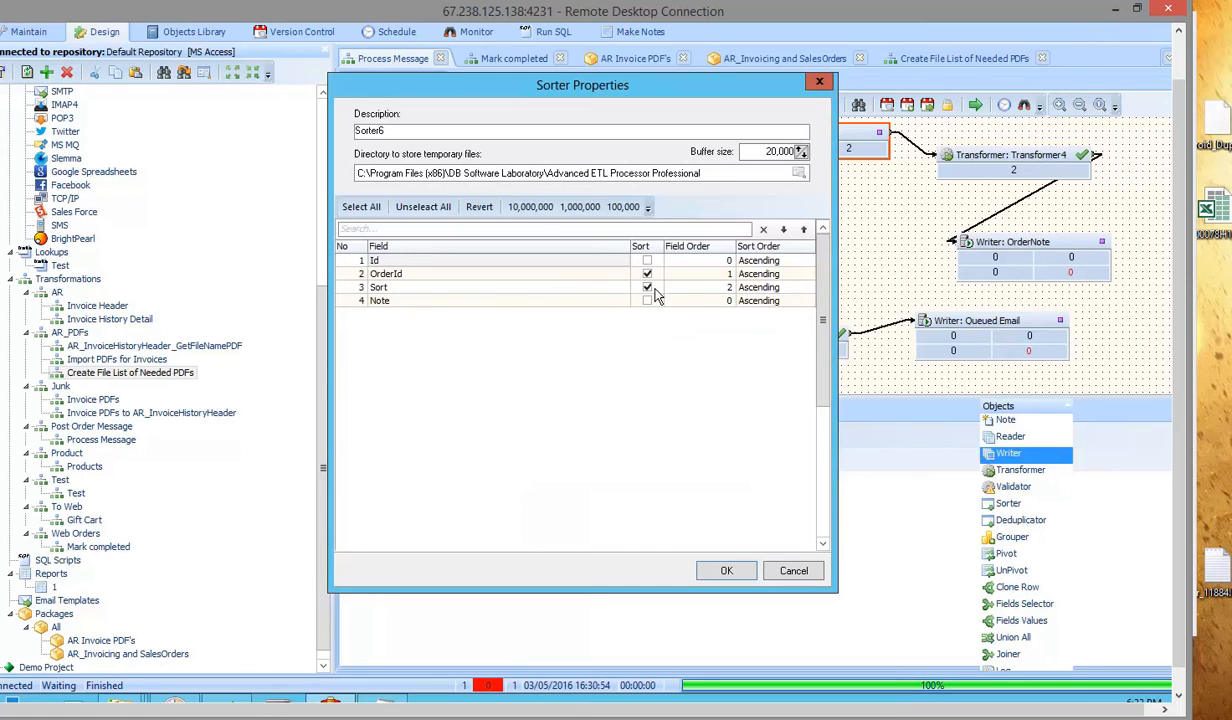
click(806, 569)
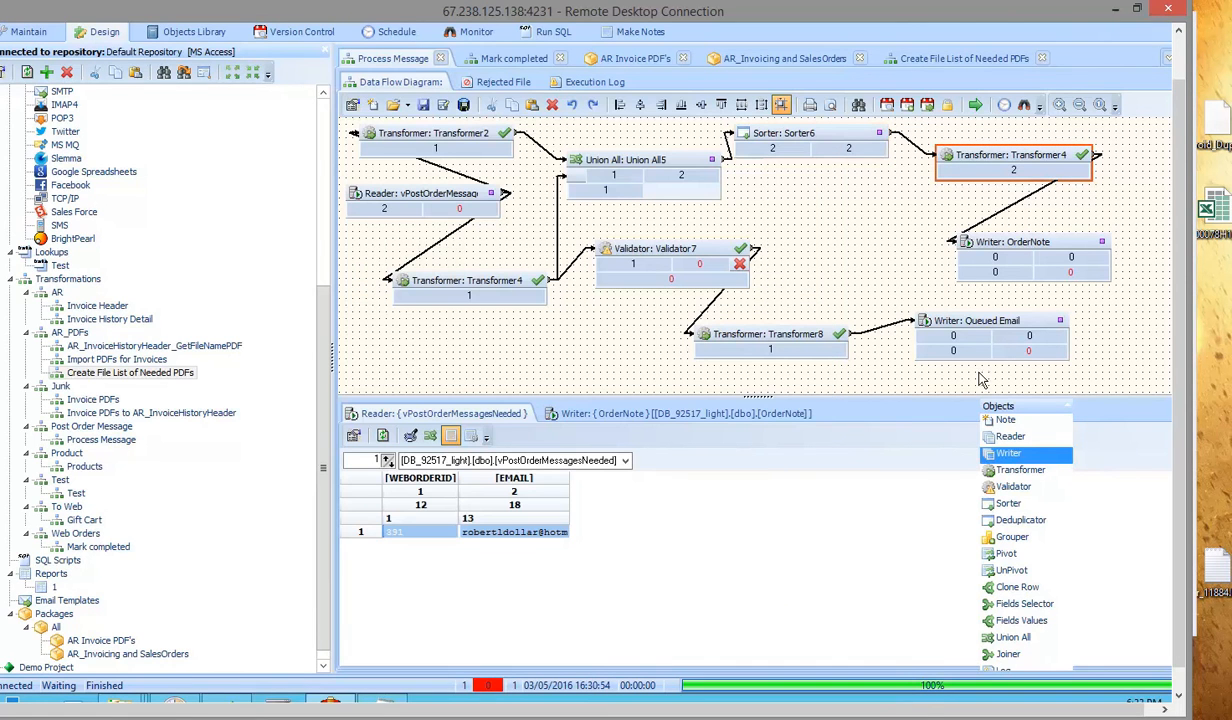
double_click(1022, 166)
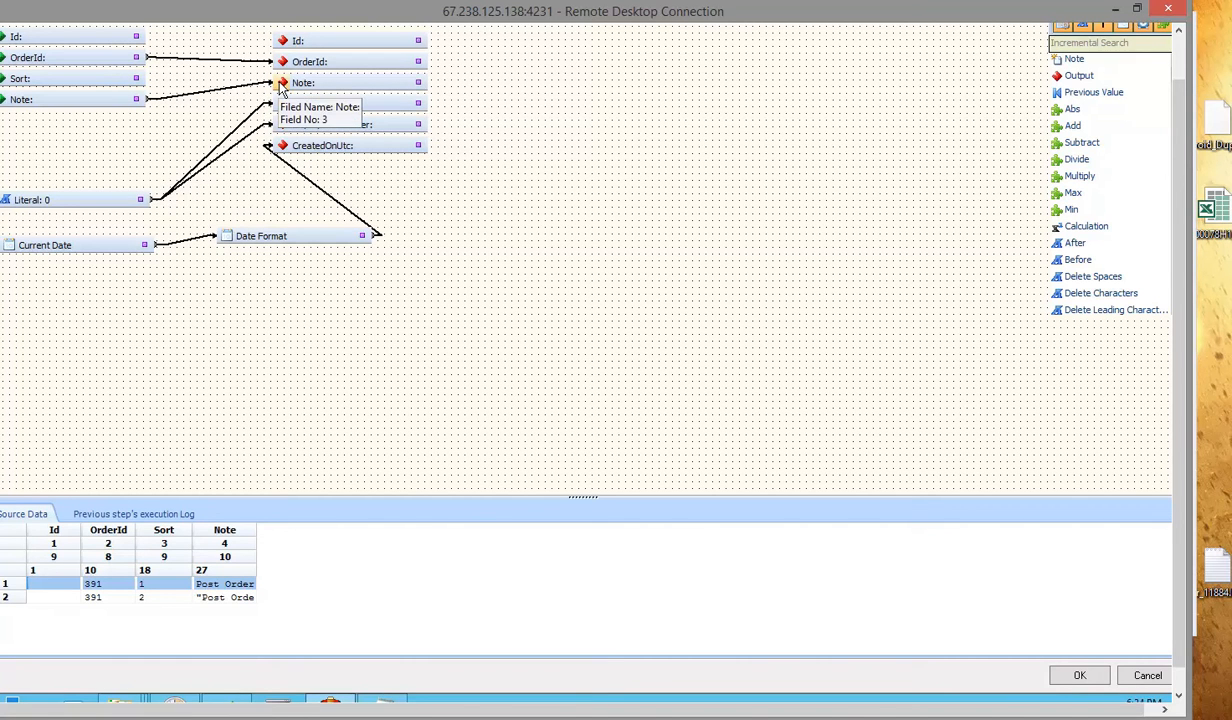
click(1145, 676)
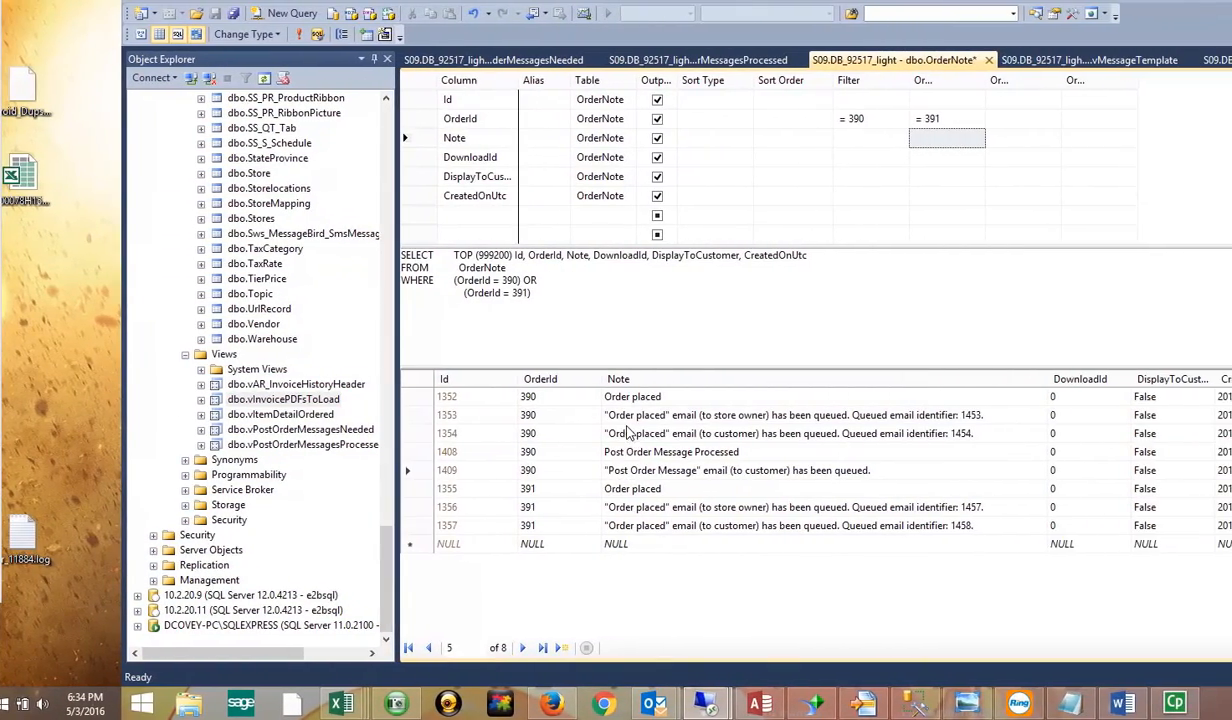
Step: In SQL Server Management Studio's OrderNote results, compare the two post-order message notes logged for order 390
click(628, 454)
click(630, 472)
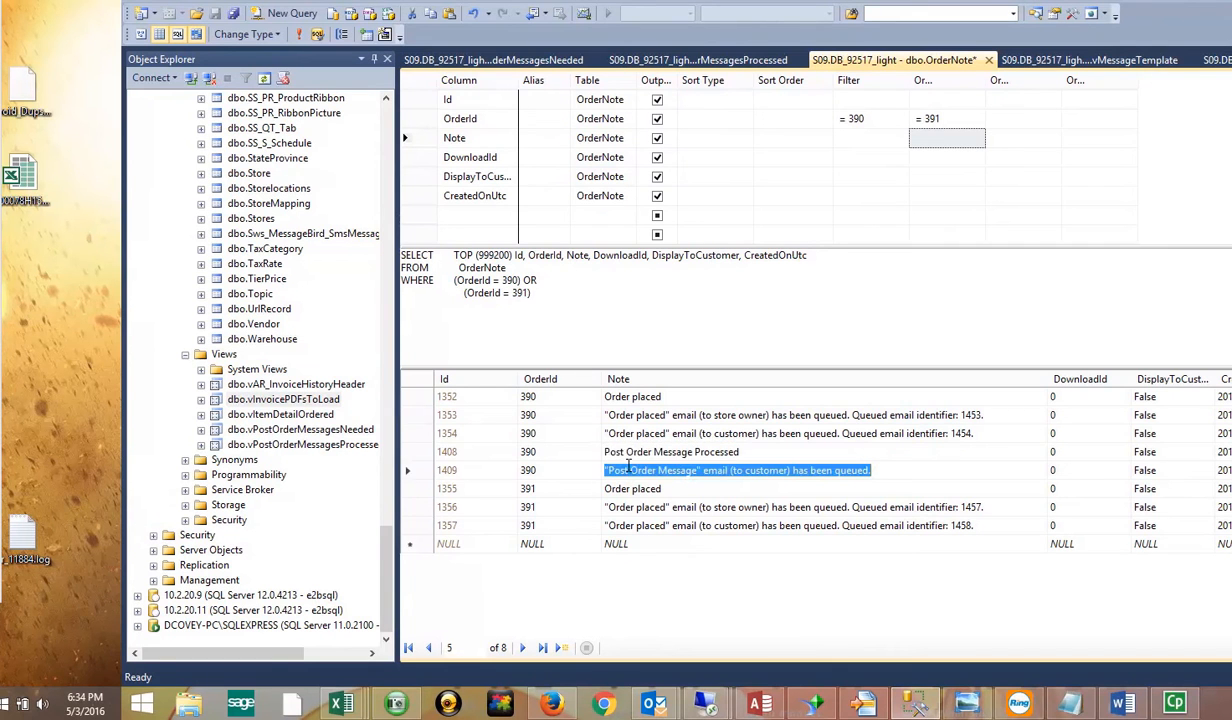
click(628, 453)
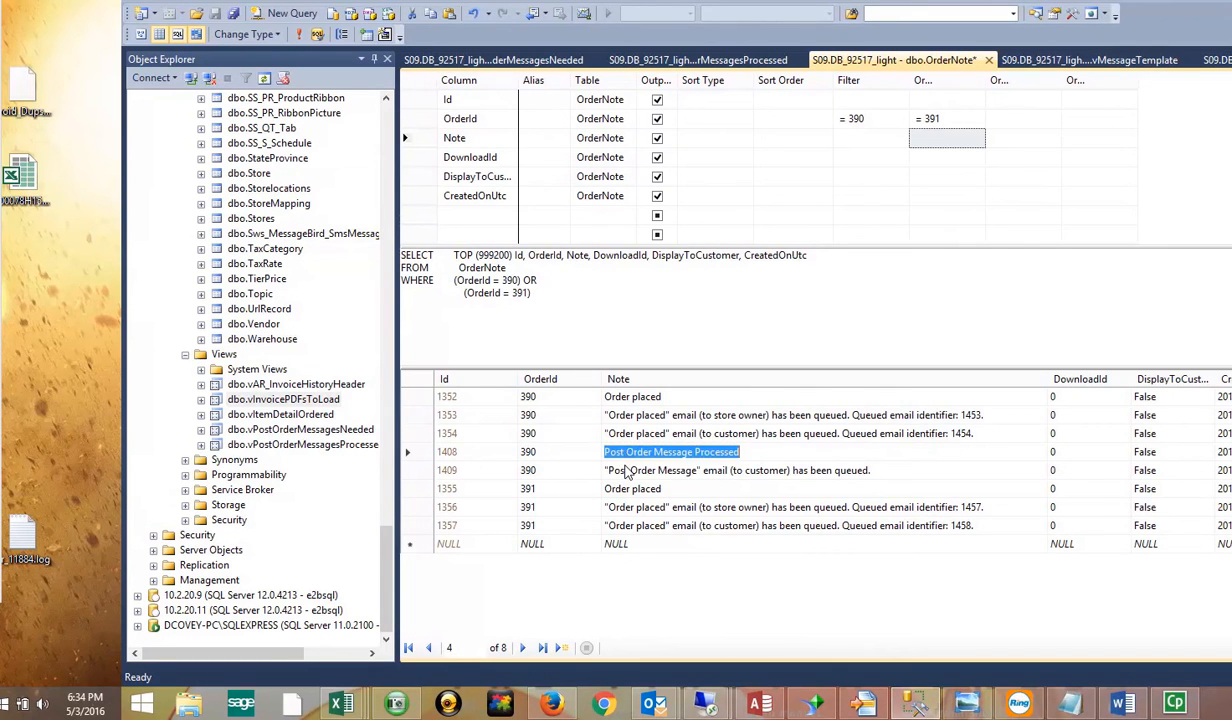
click(627, 471)
click(623, 453)
click(624, 470)
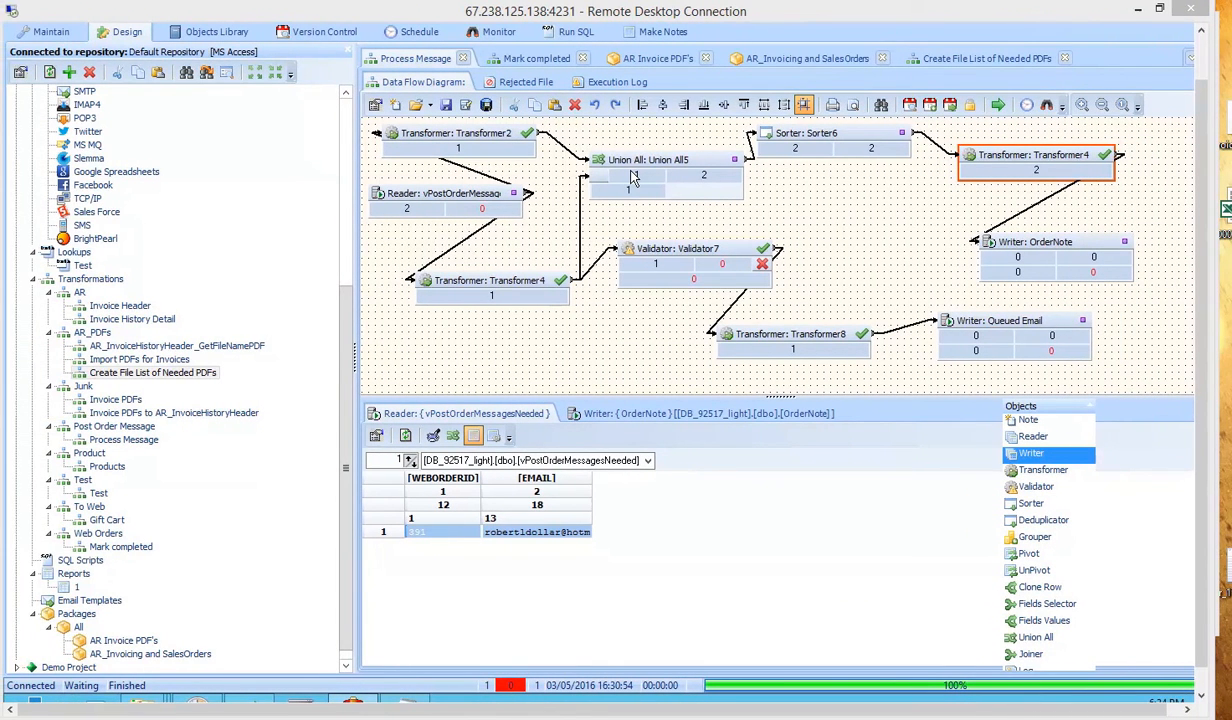
Step: Back in the Remote Desktop data flow, inspect Validator7's Is Number More Than rule on Send and recheck the reader-fed Transformer4's lookup mapping
click(676, 258)
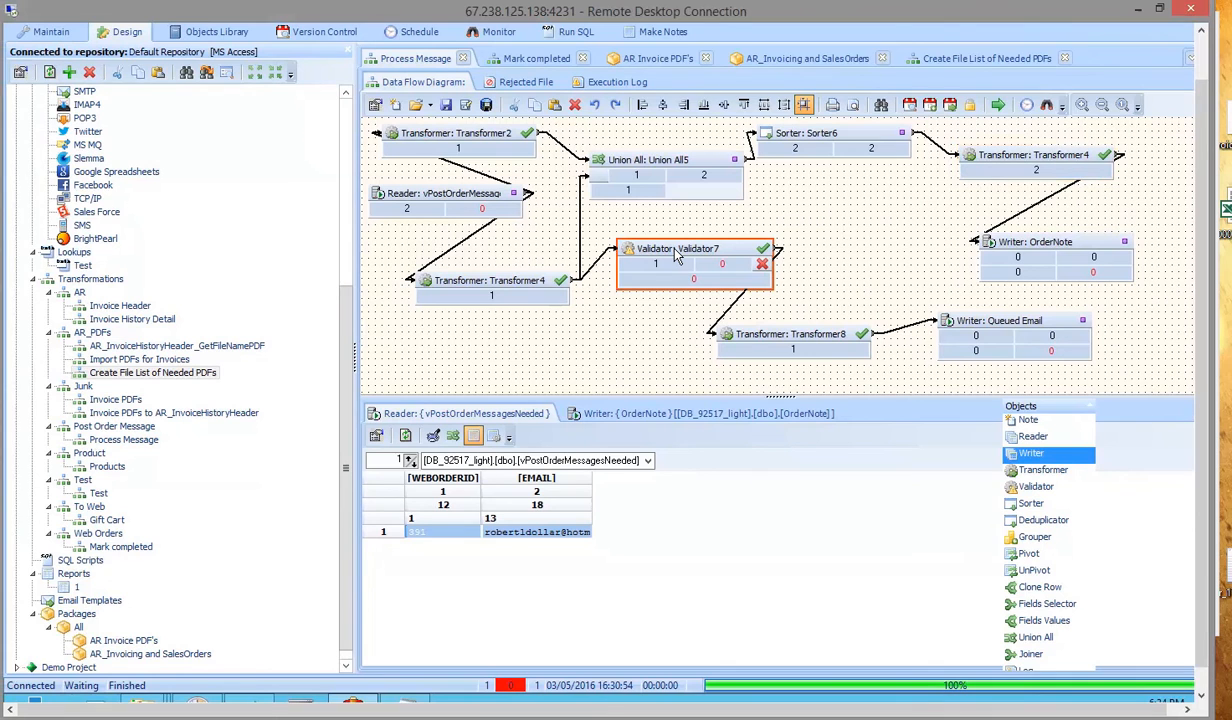
double_click(676, 258)
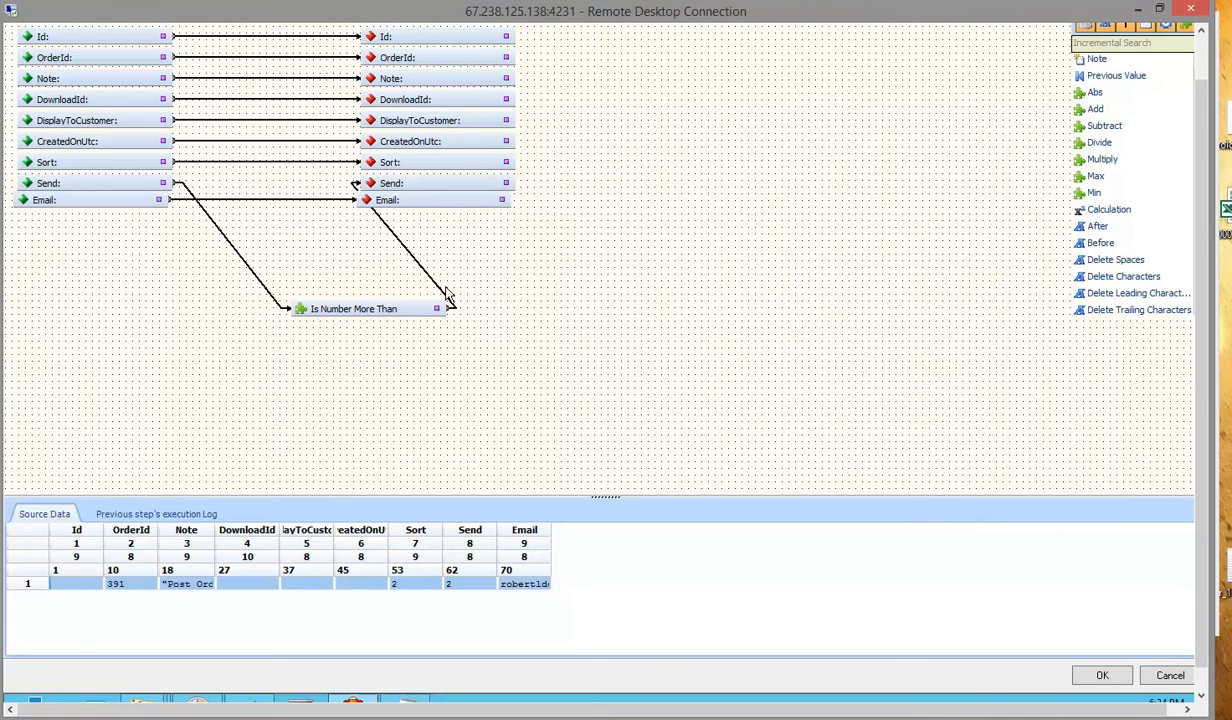
double_click(375, 310)
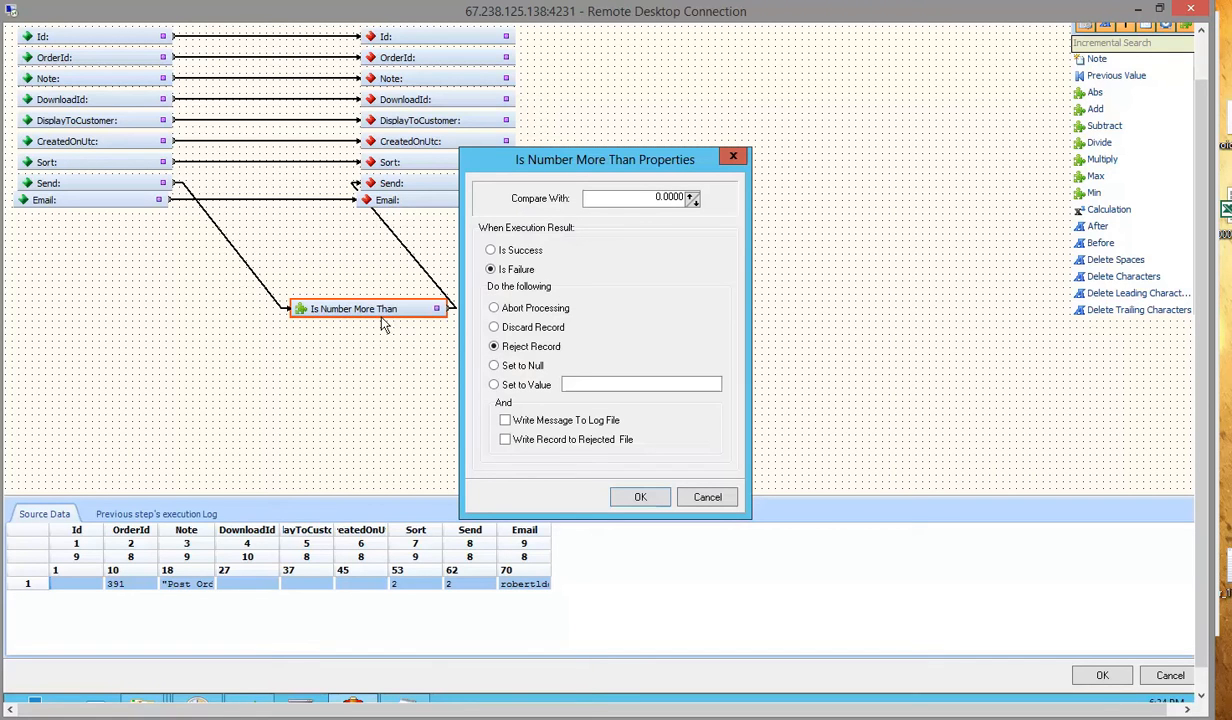
click(494, 346)
click(719, 494)
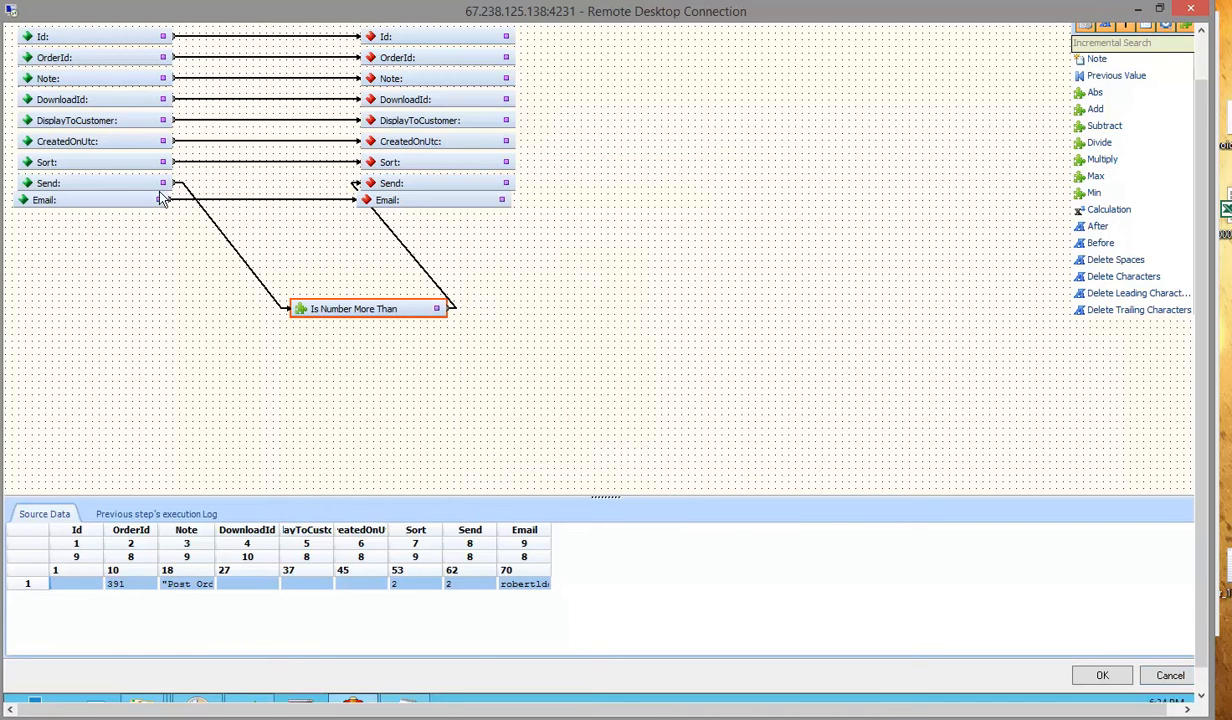
click(1170, 677)
double_click(492, 285)
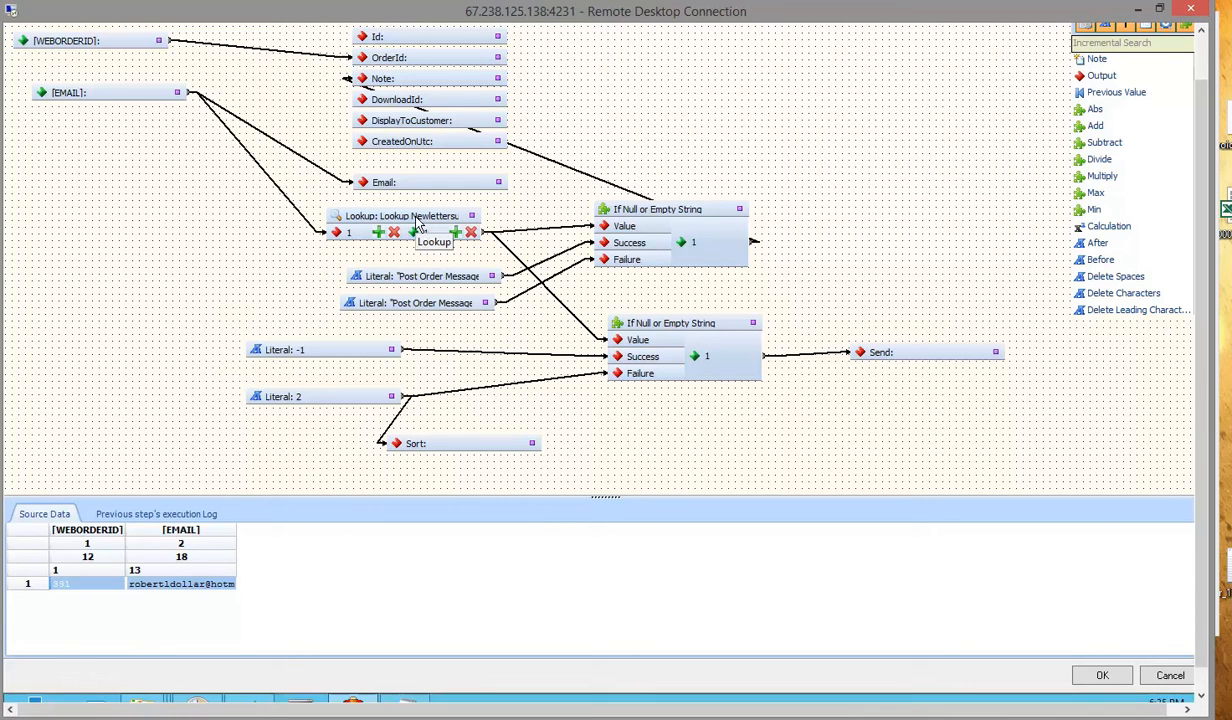
click(1106, 676)
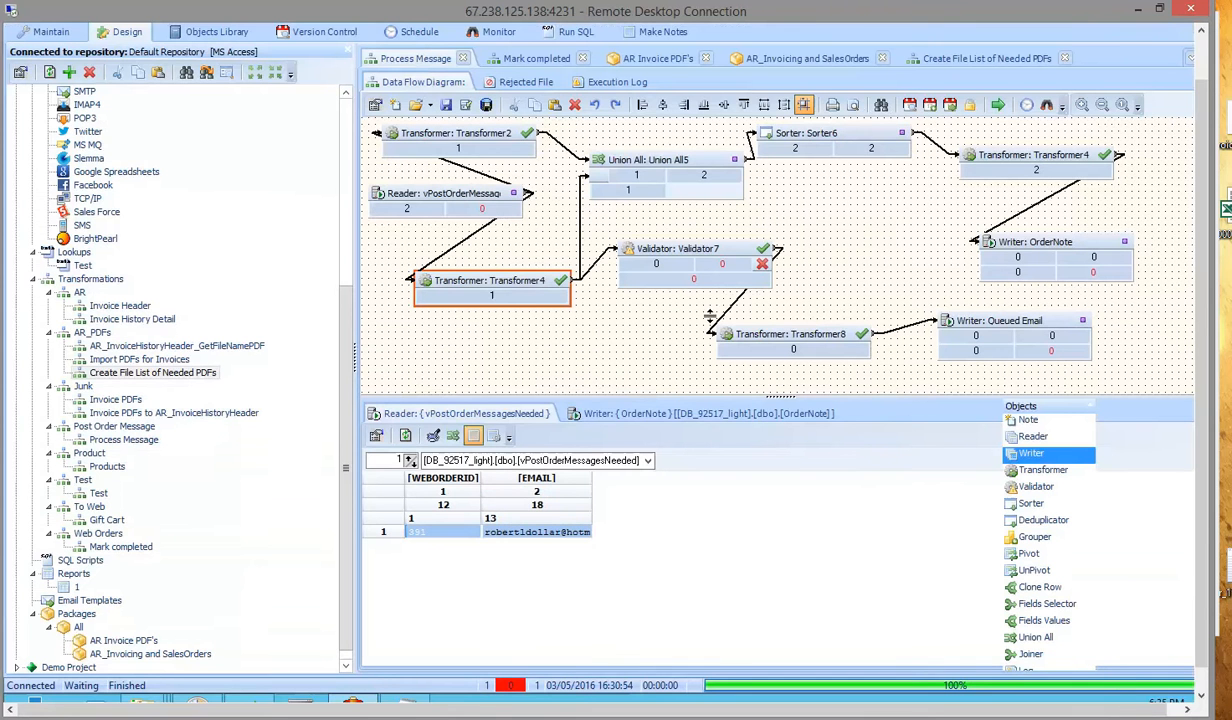
Step: Open Transformer8, examine the literals and current date mapped to the queued email fields, and view the literal feeding the message template lookup
click(758, 343)
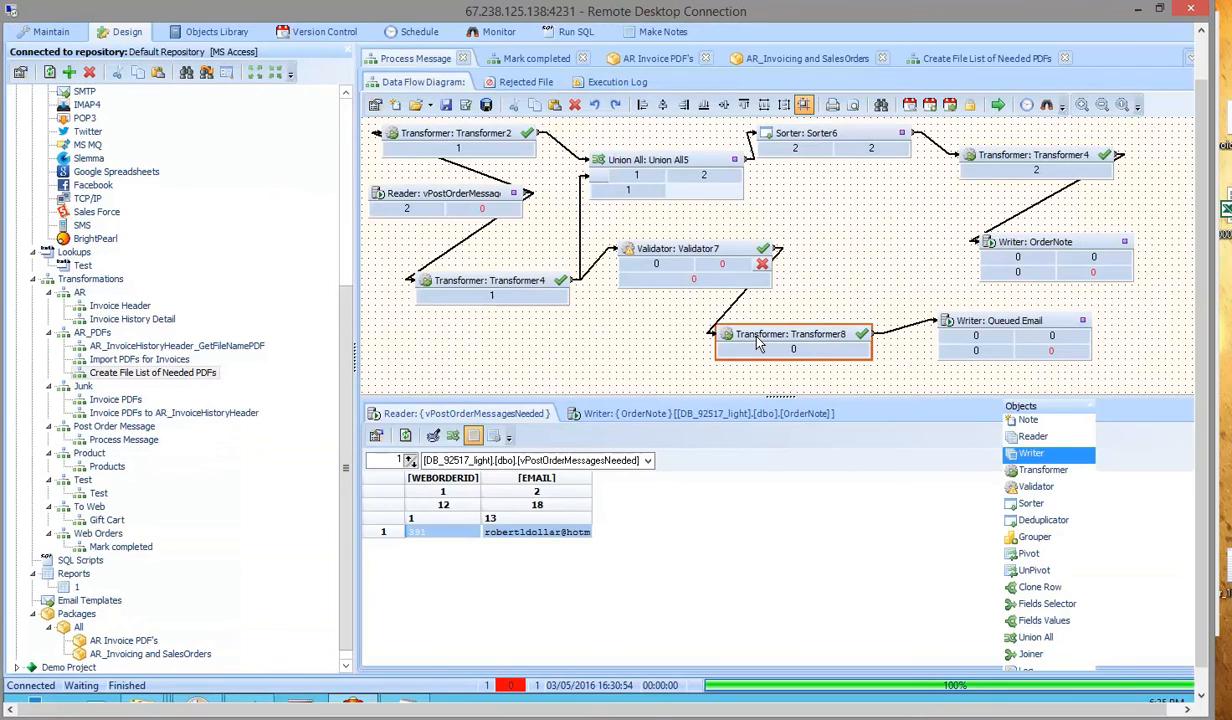
double_click(758, 343)
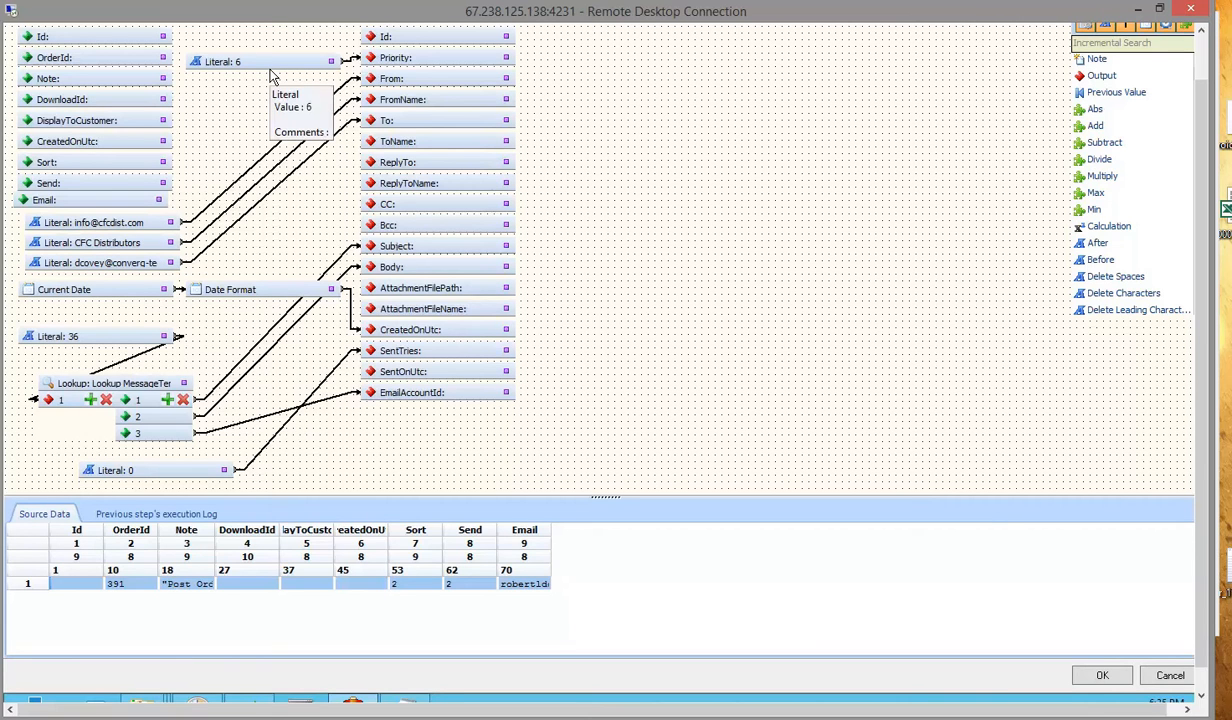
click(239, 68)
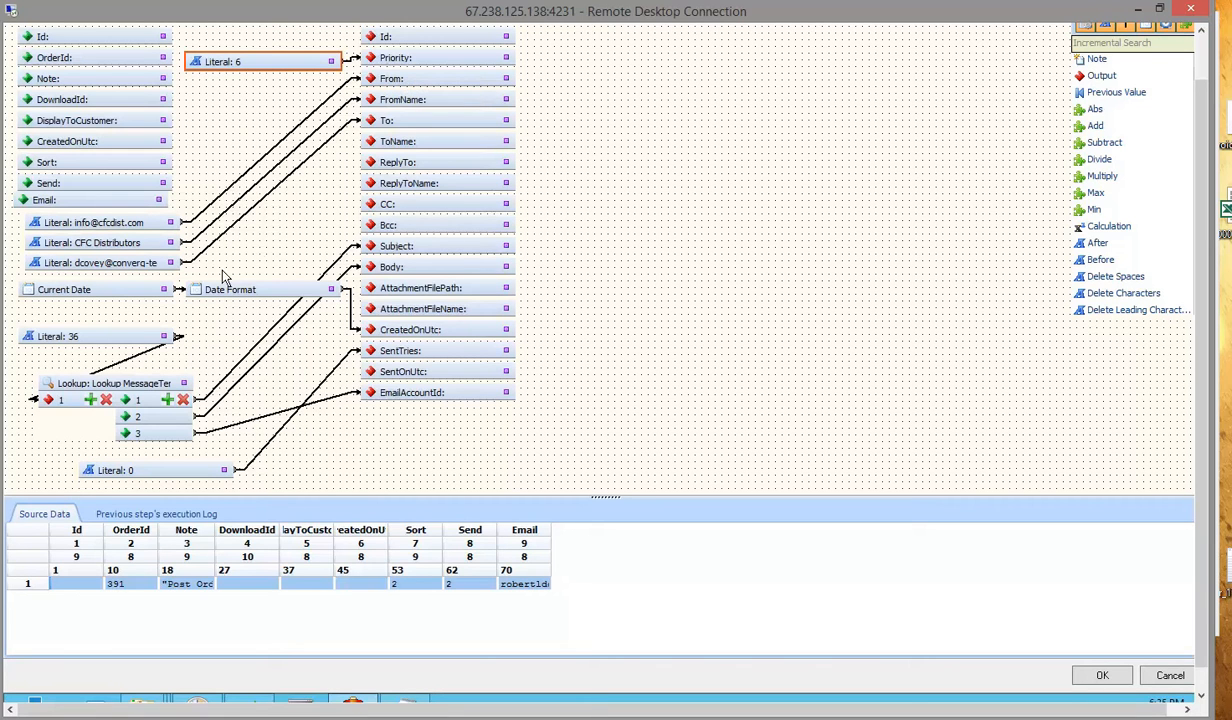
click(115, 296)
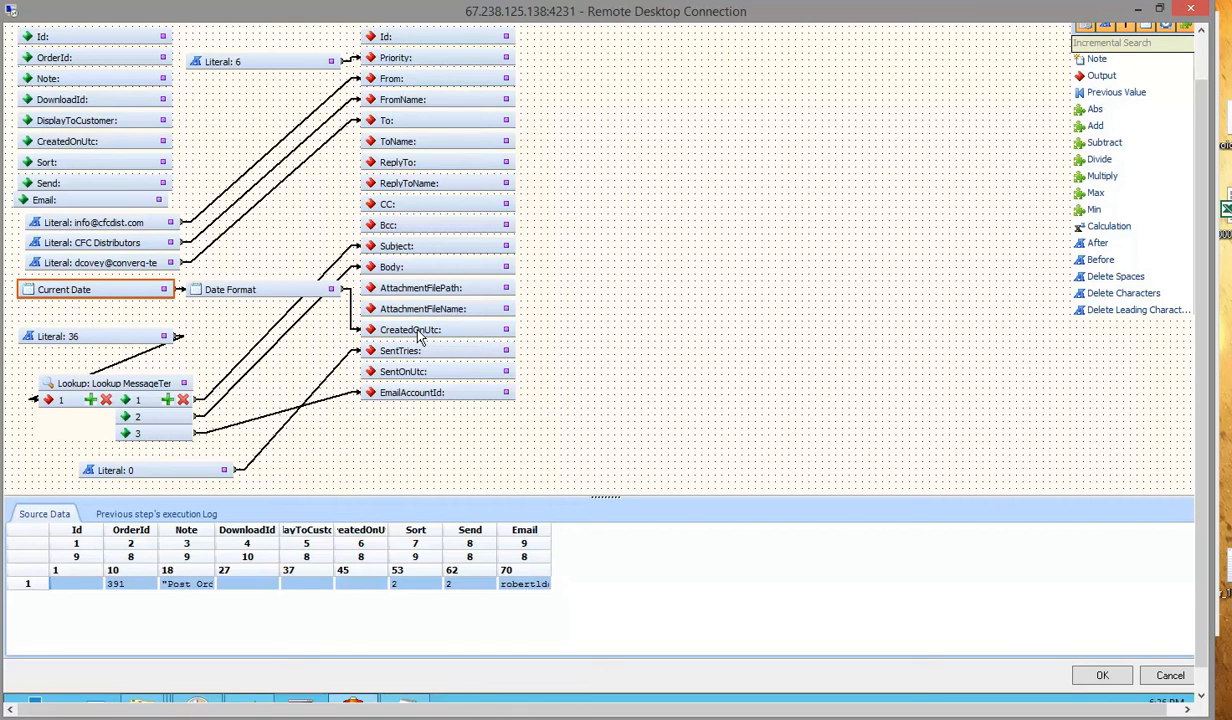
click(101, 343)
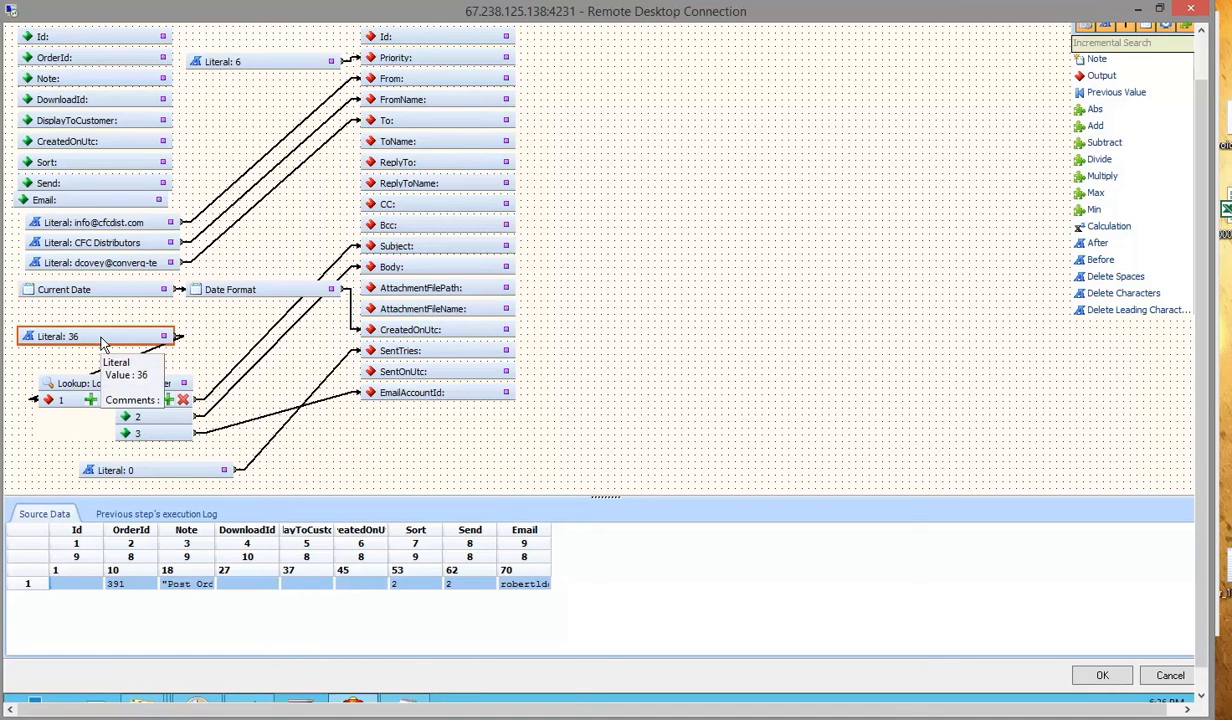
double_click(101, 343)
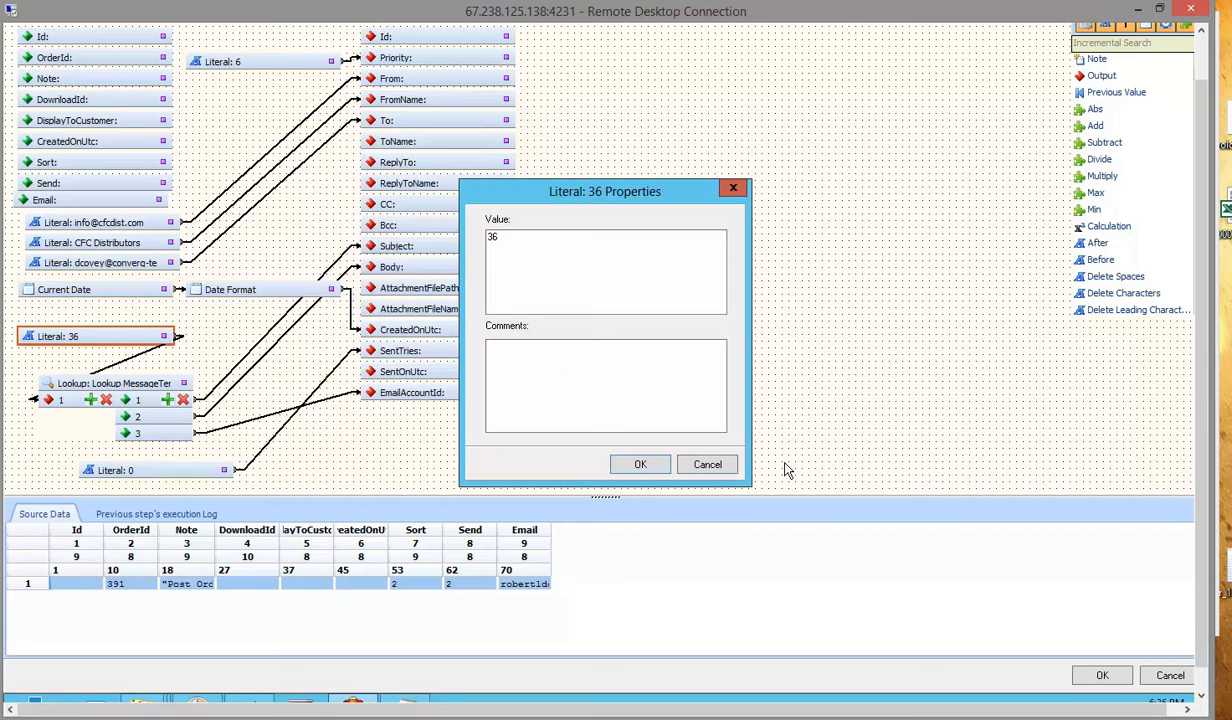
Step: Close the literal's properties unchanged and, in SQL Server Management Studio, open the MessageTemplate rows to find template 36
click(706, 464)
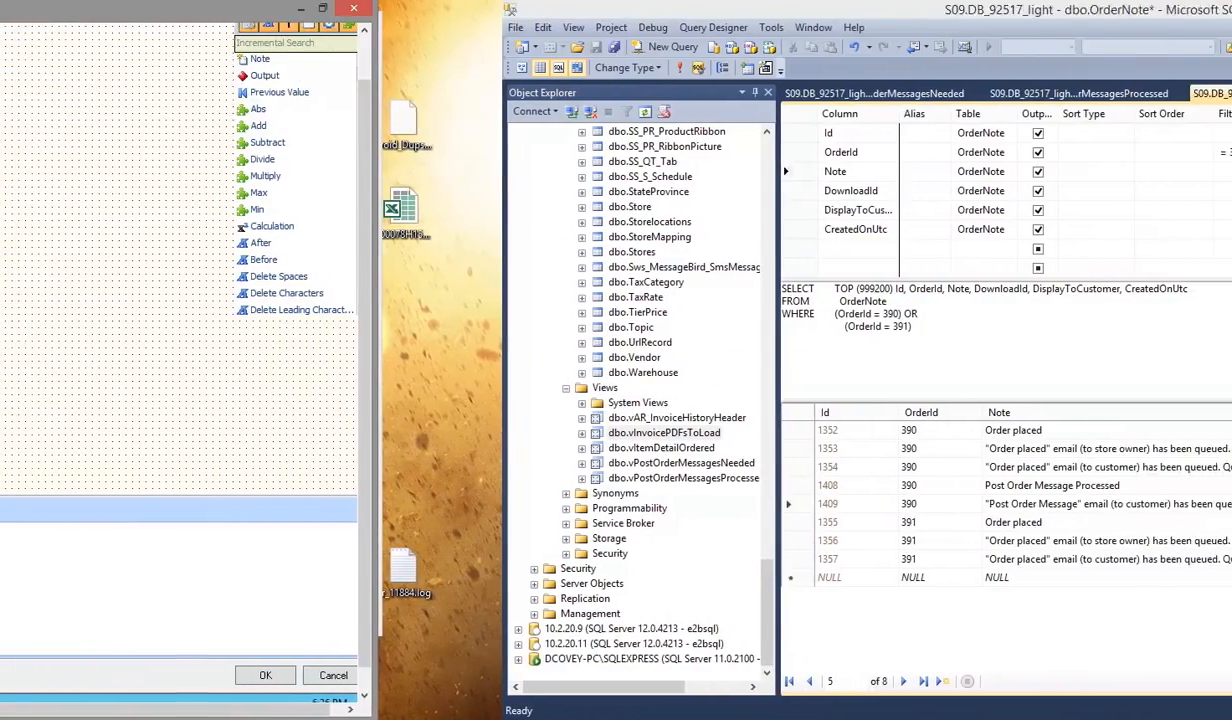
click(1115, 504)
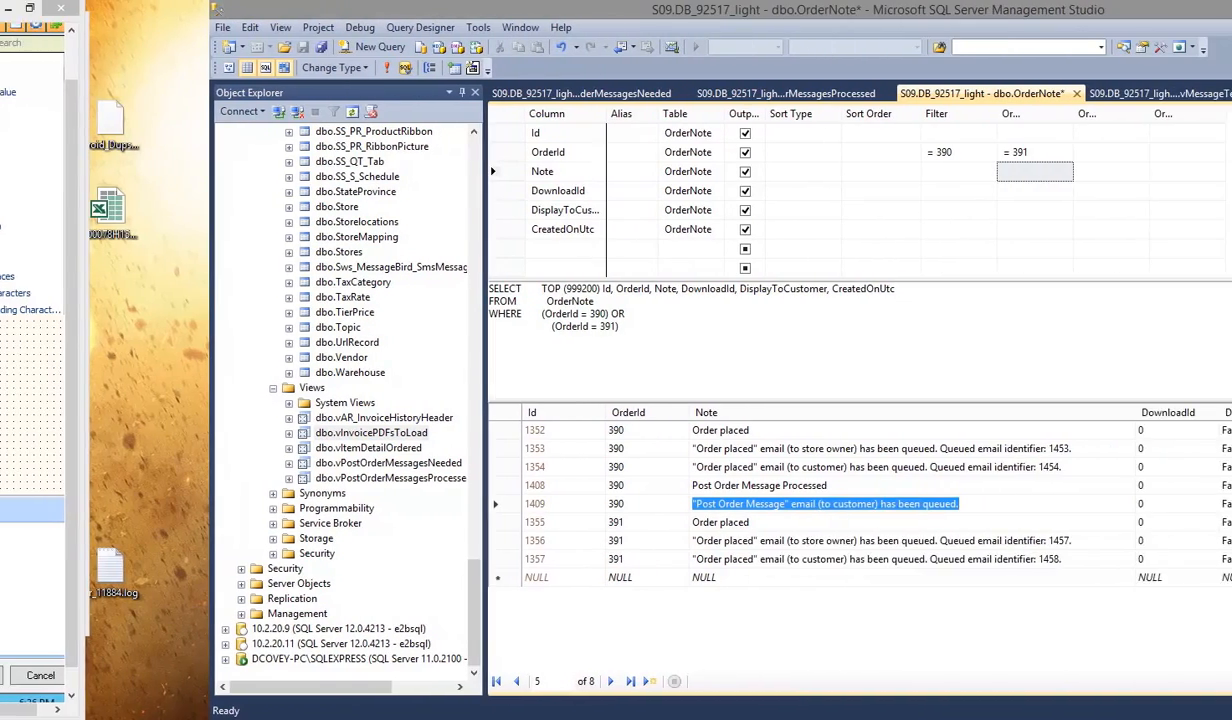
click(1202, 93)
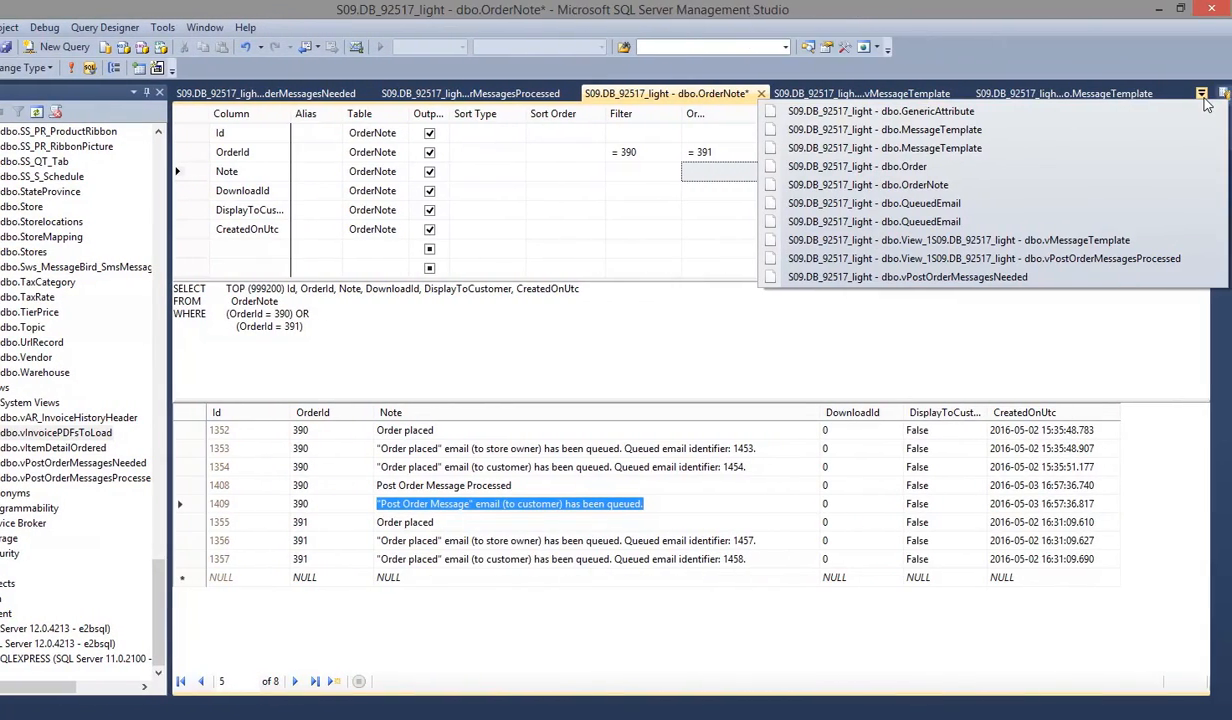
click(1078, 147)
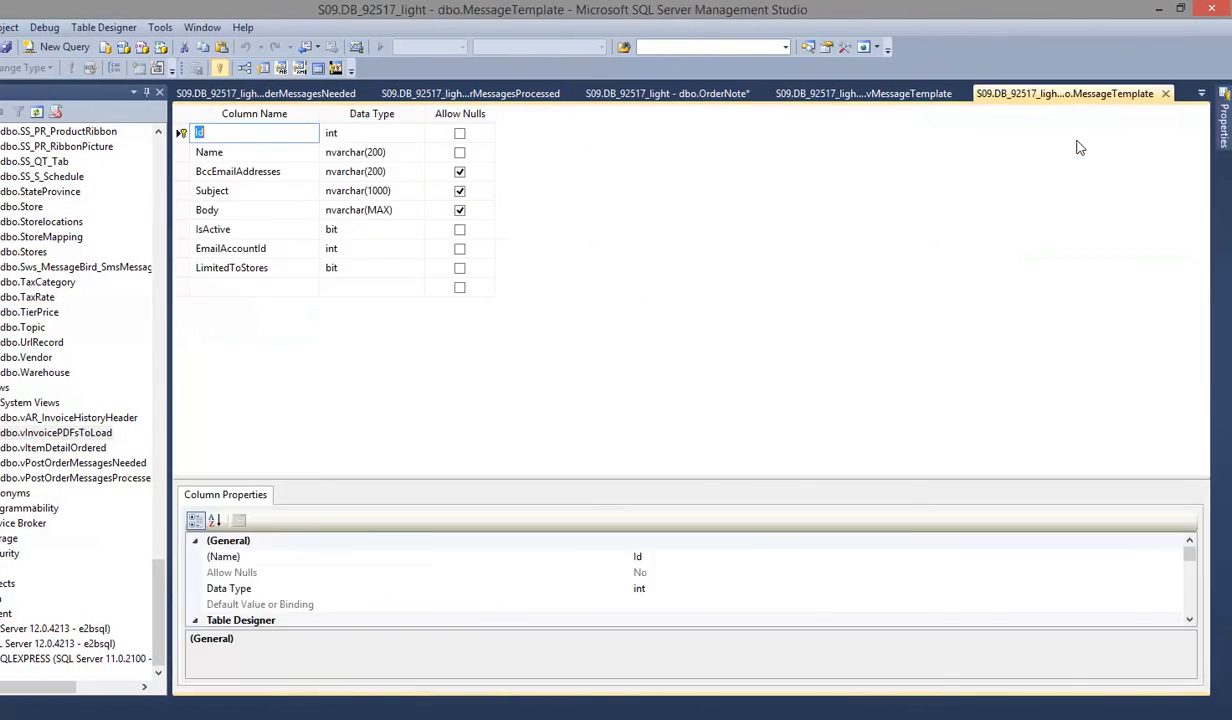
click(1202, 93)
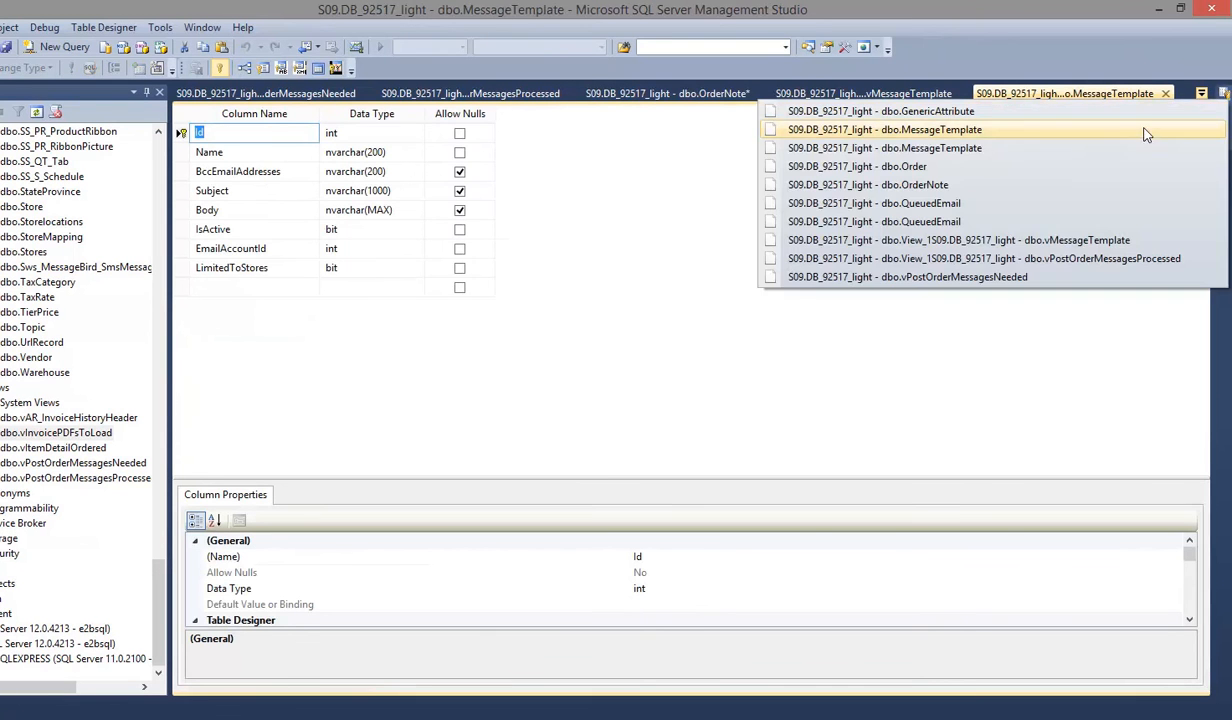
click(1133, 135)
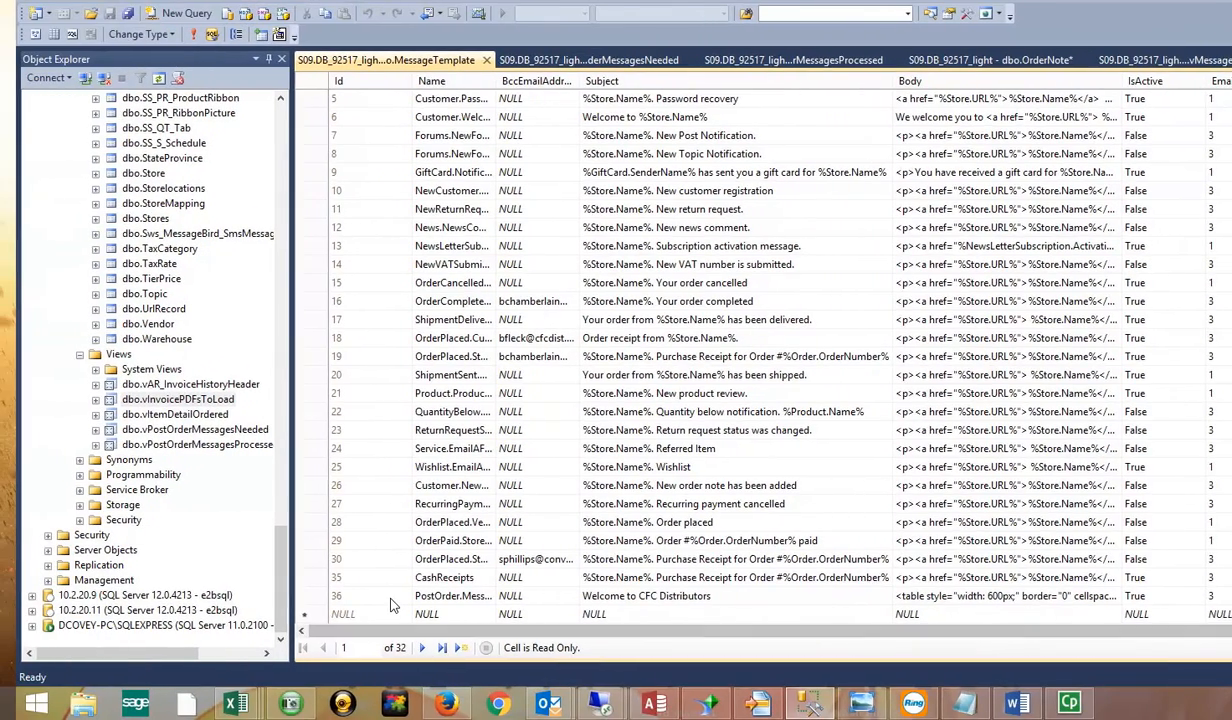
Step: Back in the Remote Desktop data flow, inspect Lookup MessageTemplate's source table and its input and output field mappings, and close its properties
click(268, 632)
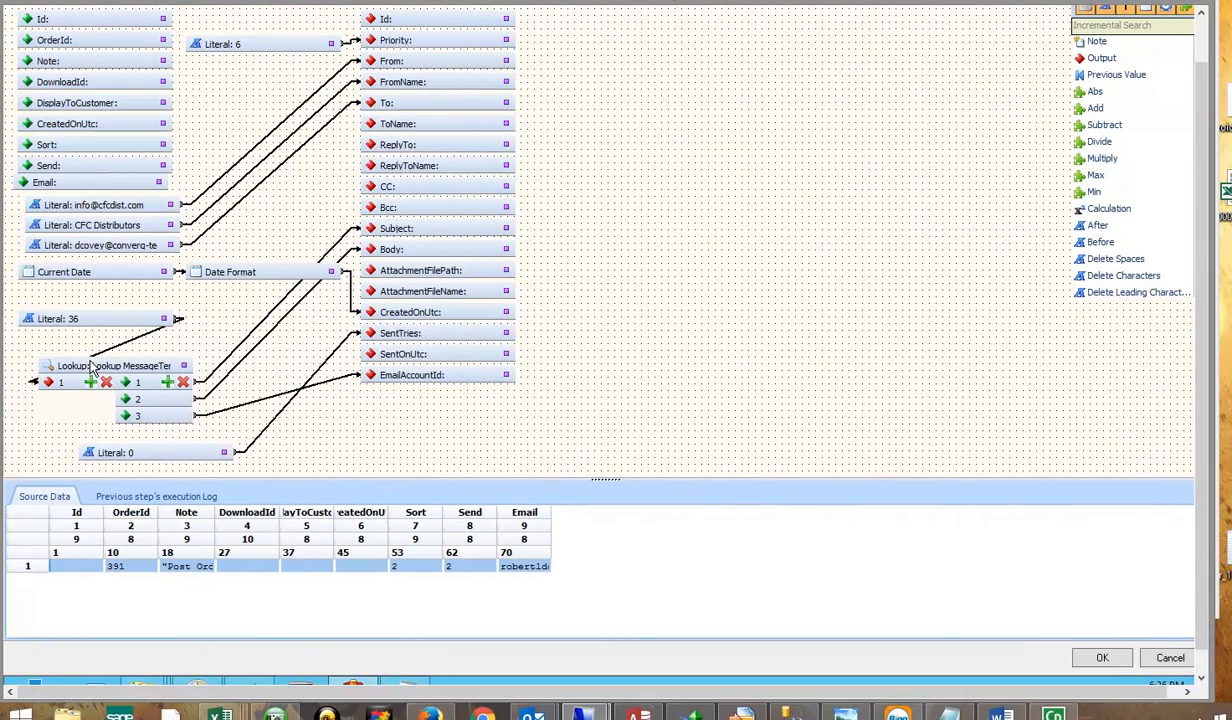
click(92, 367)
double_click(92, 367)
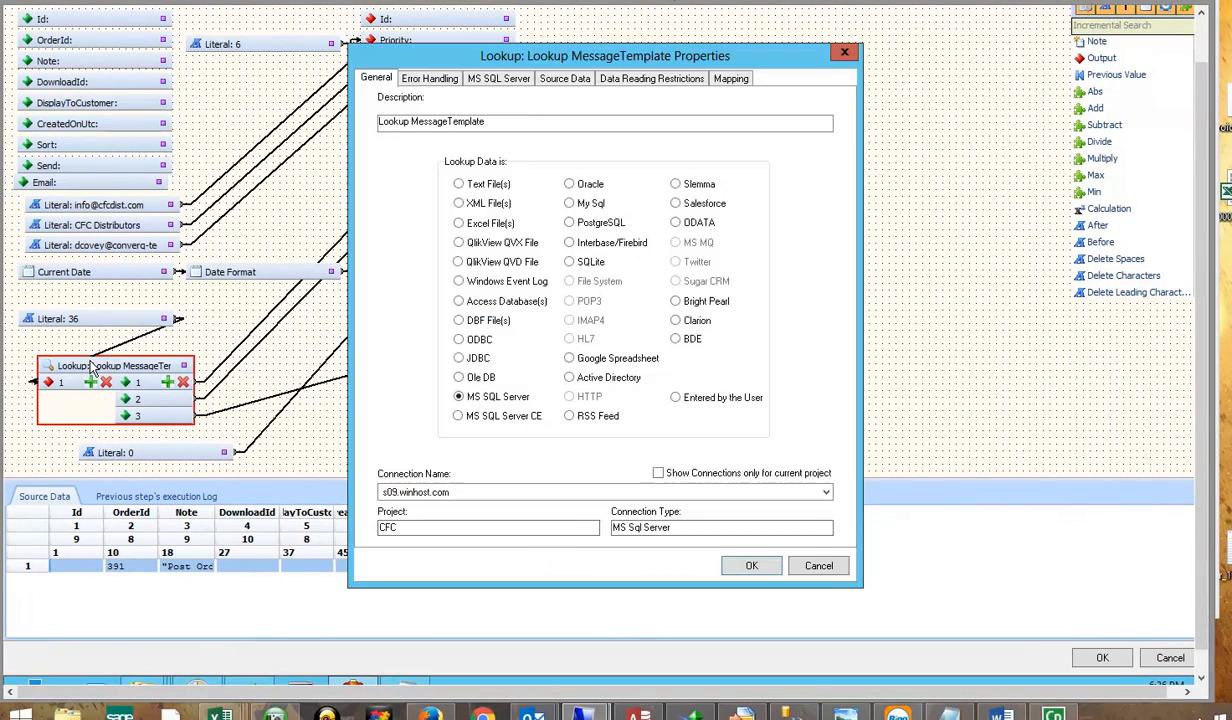
click(564, 79)
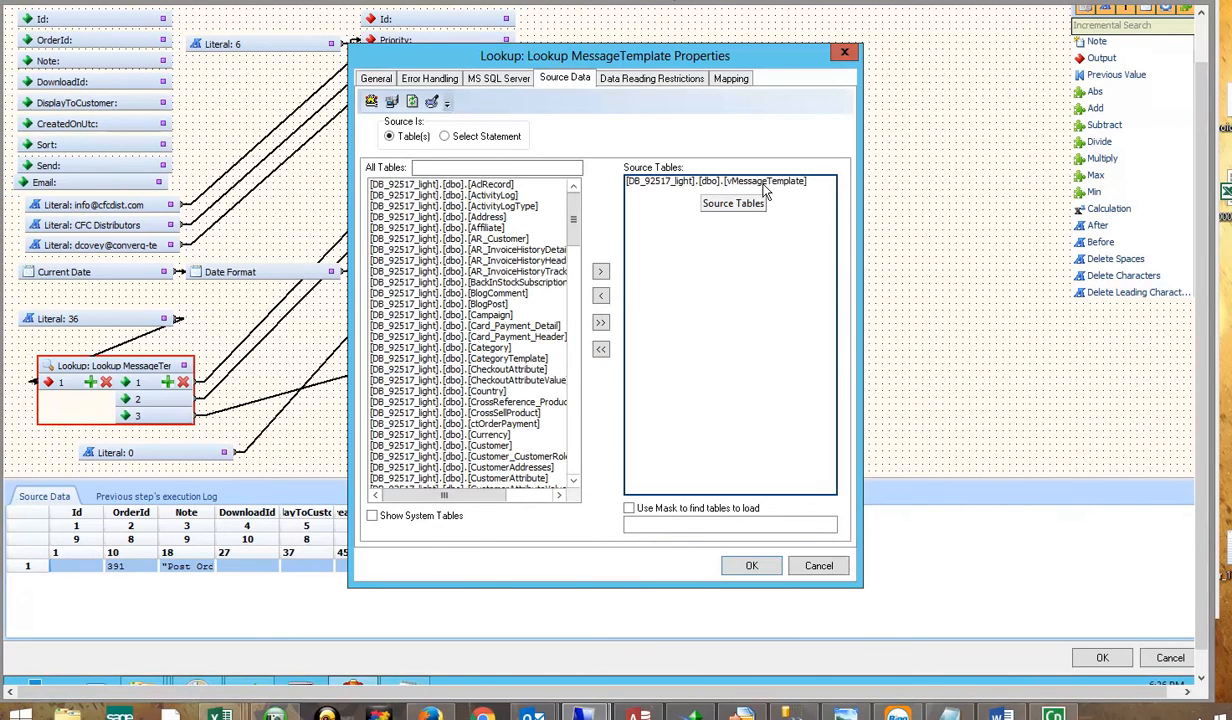
click(731, 80)
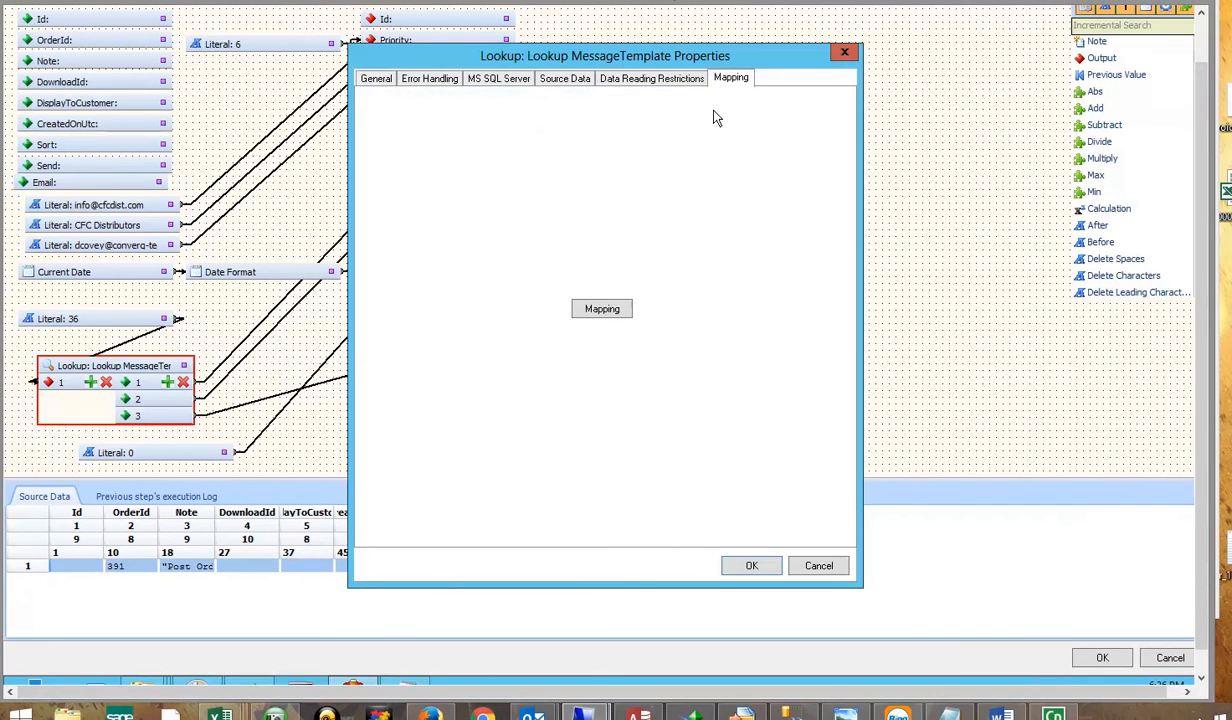
click(601, 310)
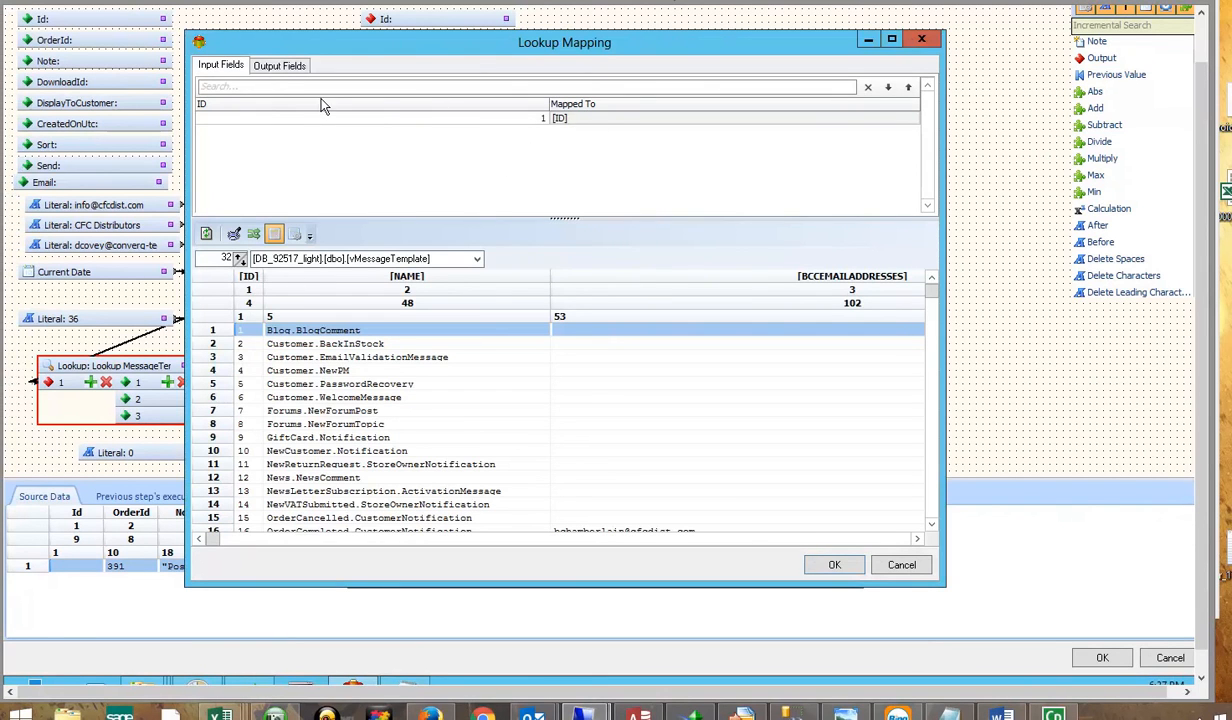
click(280, 66)
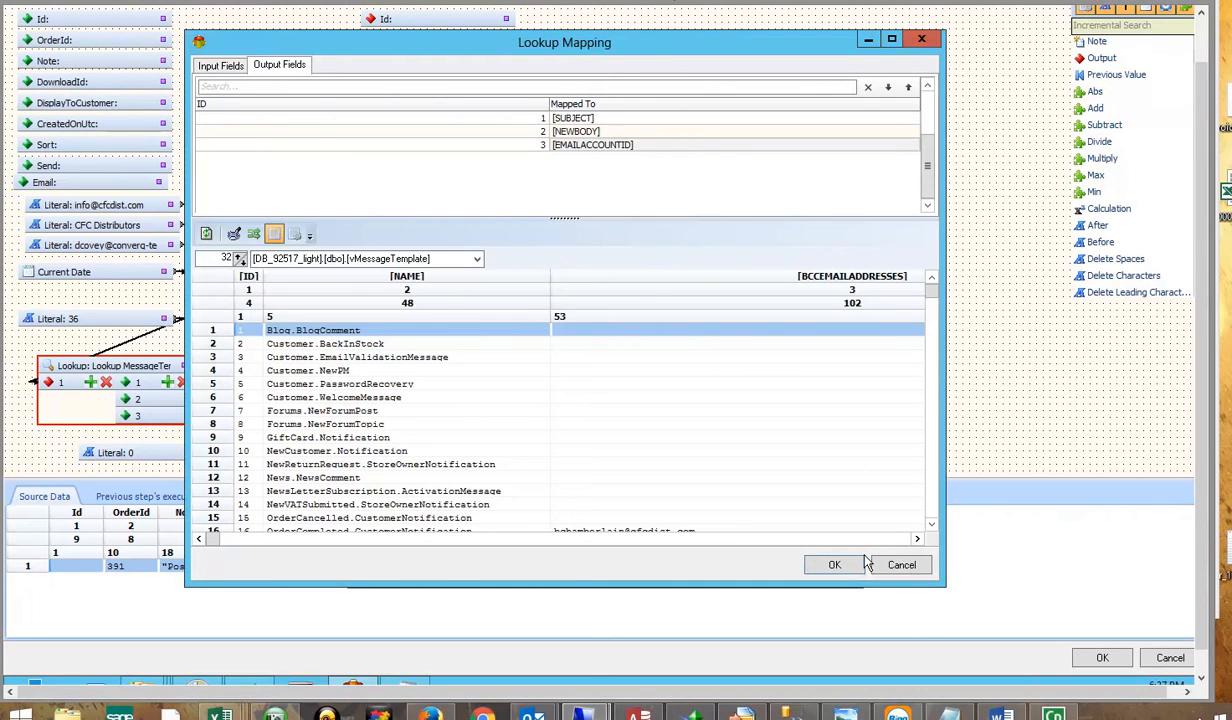
click(828, 564)
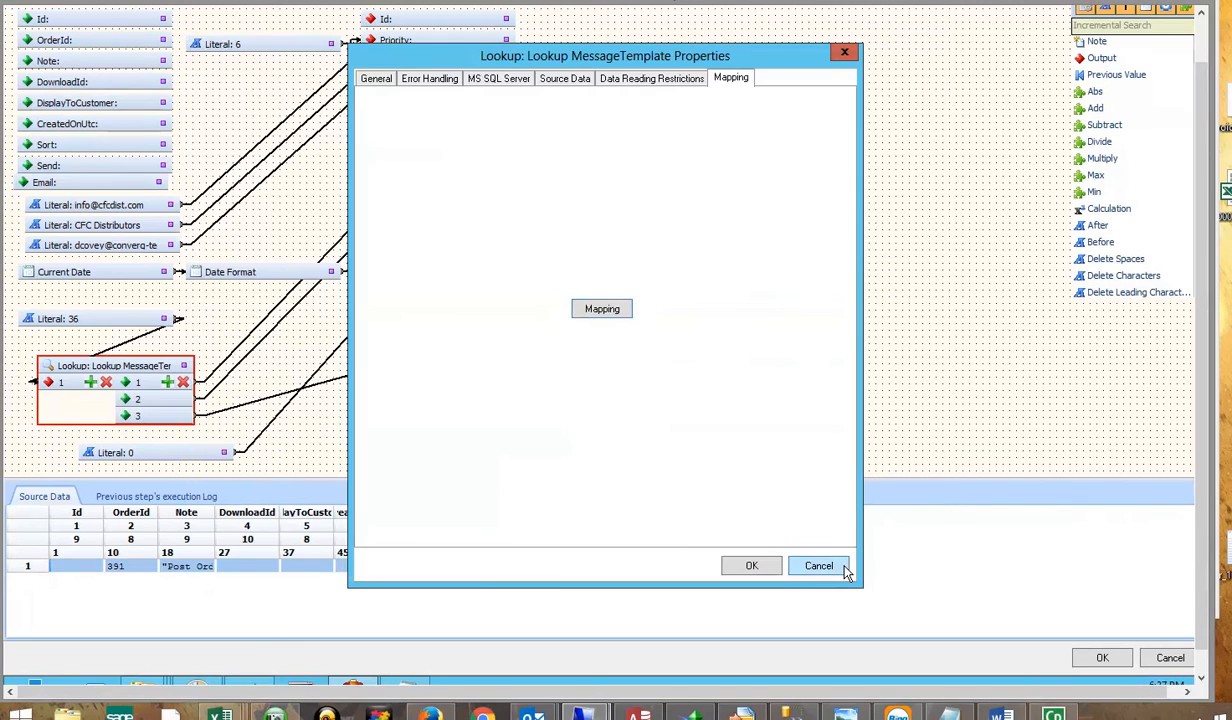
click(752, 566)
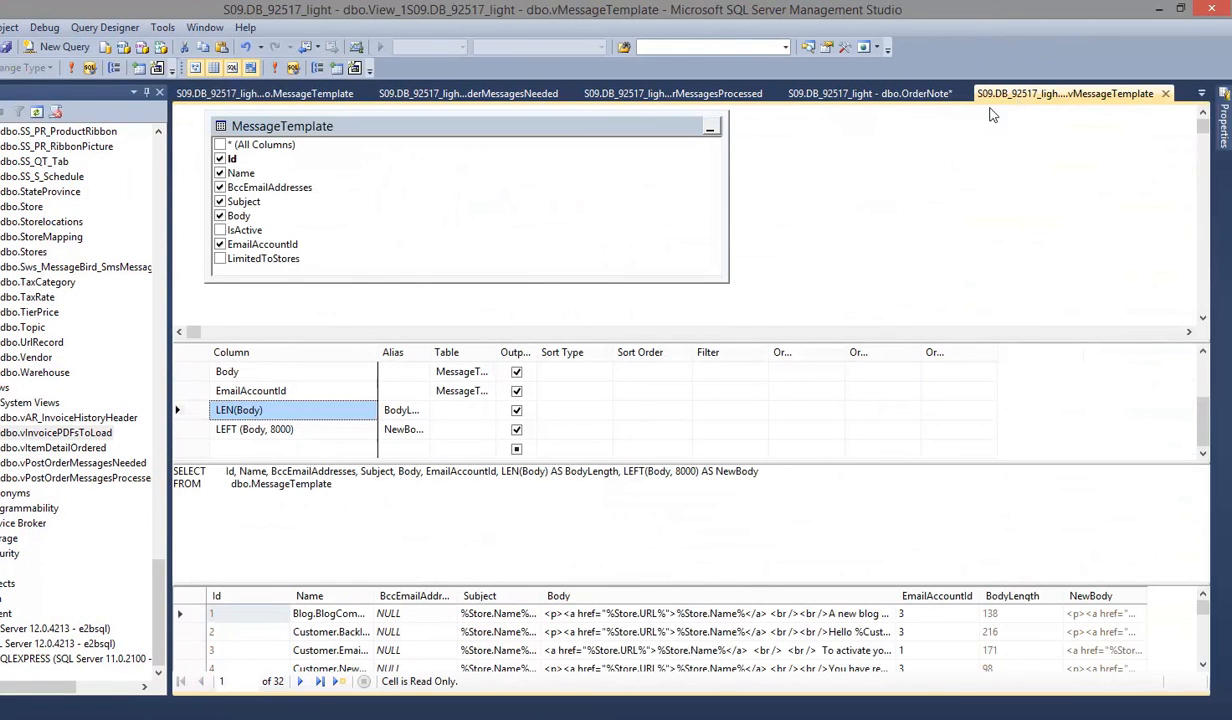
Step: In Management Studio's vMessageTemplate view, examine the Body and LEFT (Body, 8000) columns, widening the Alias column to read their aliases
click(327, 379)
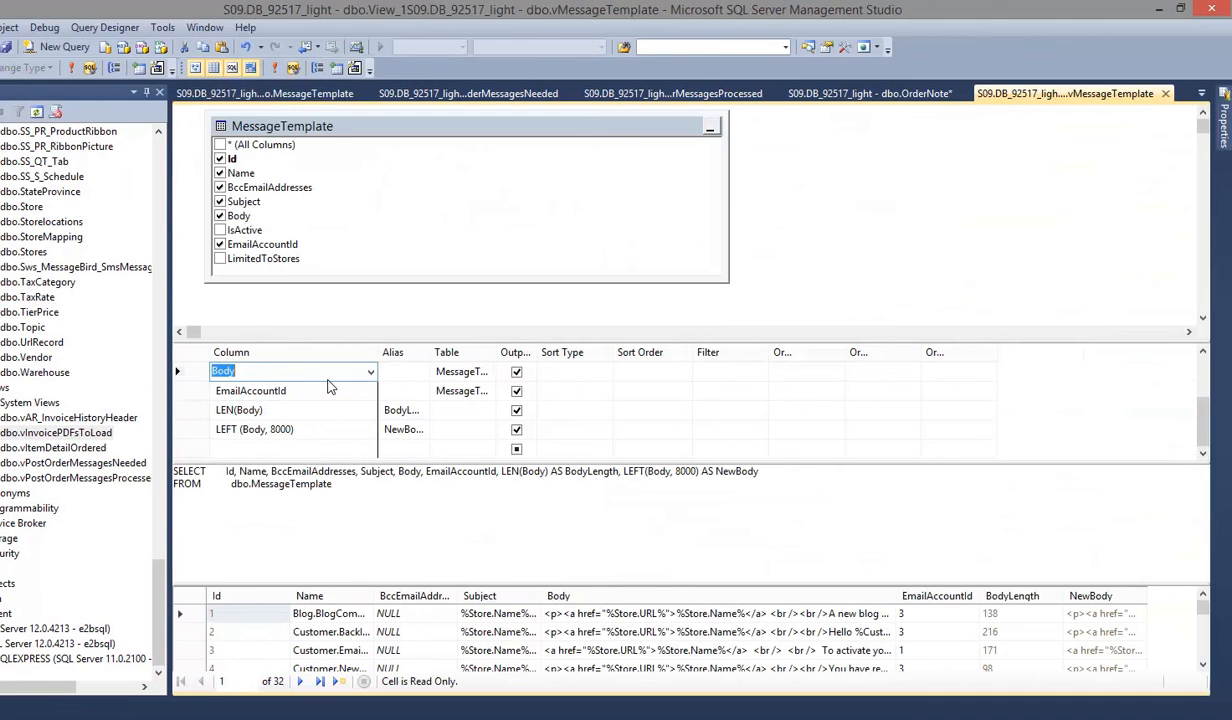
click(310, 431)
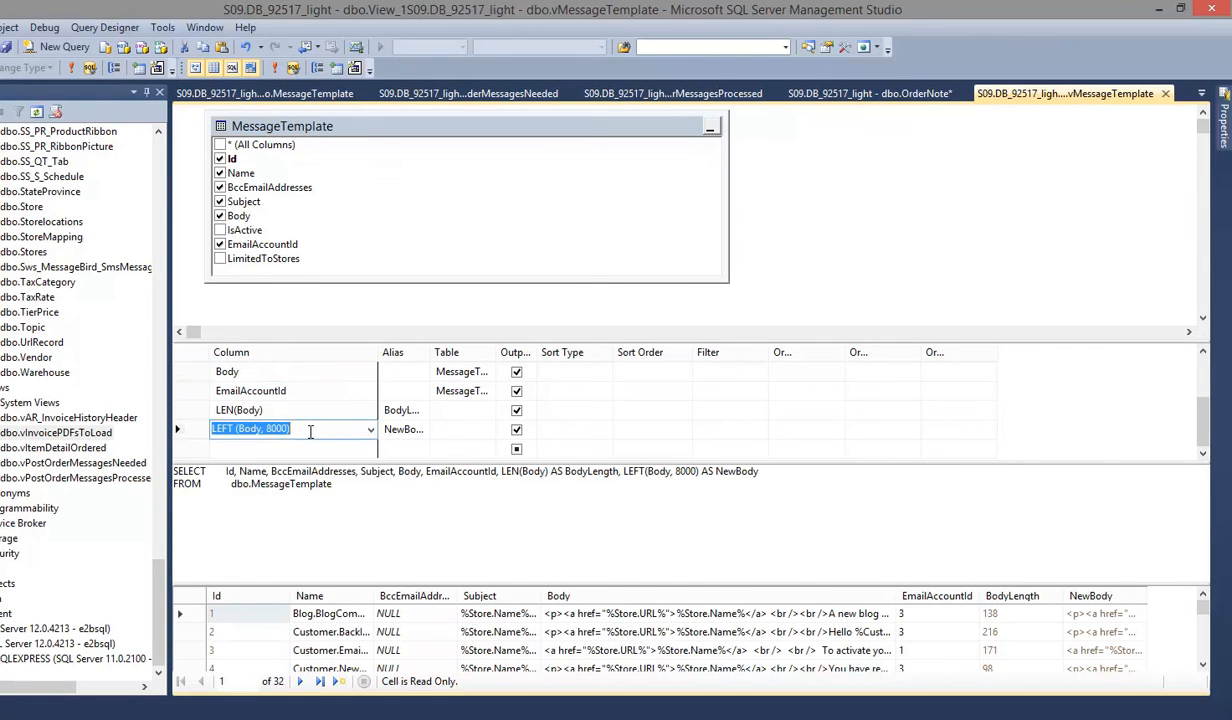
drag(432, 356, 486, 356)
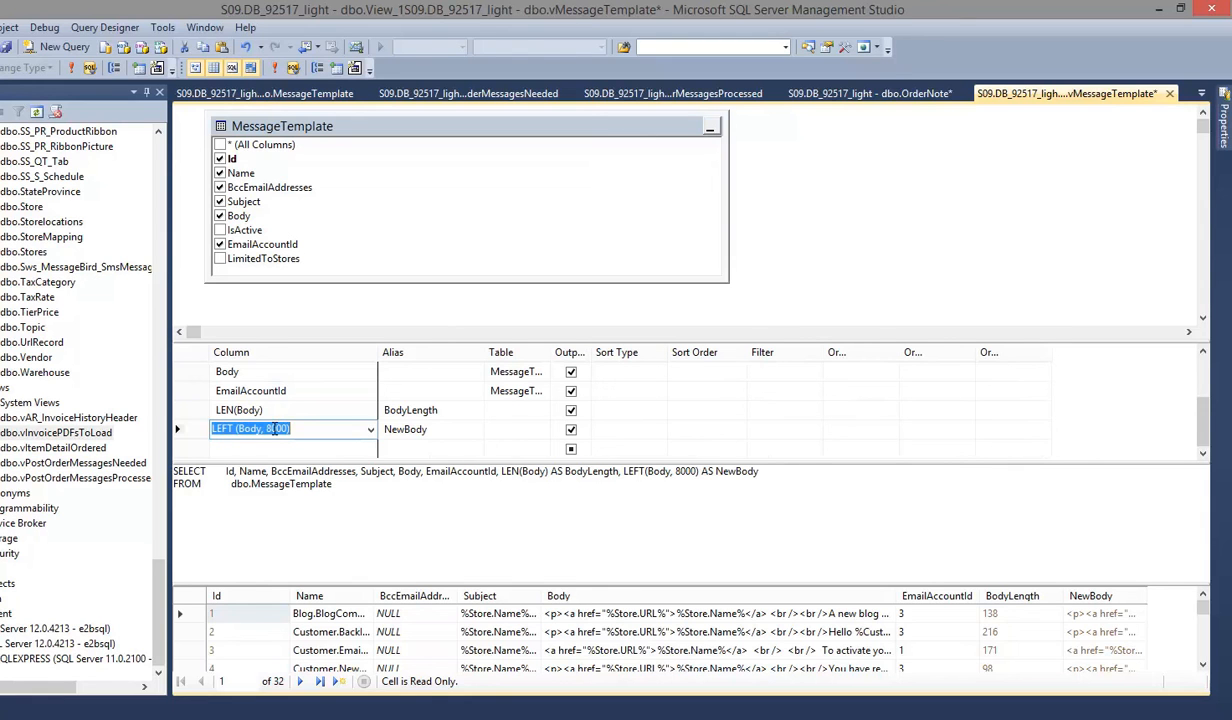
click(395, 430)
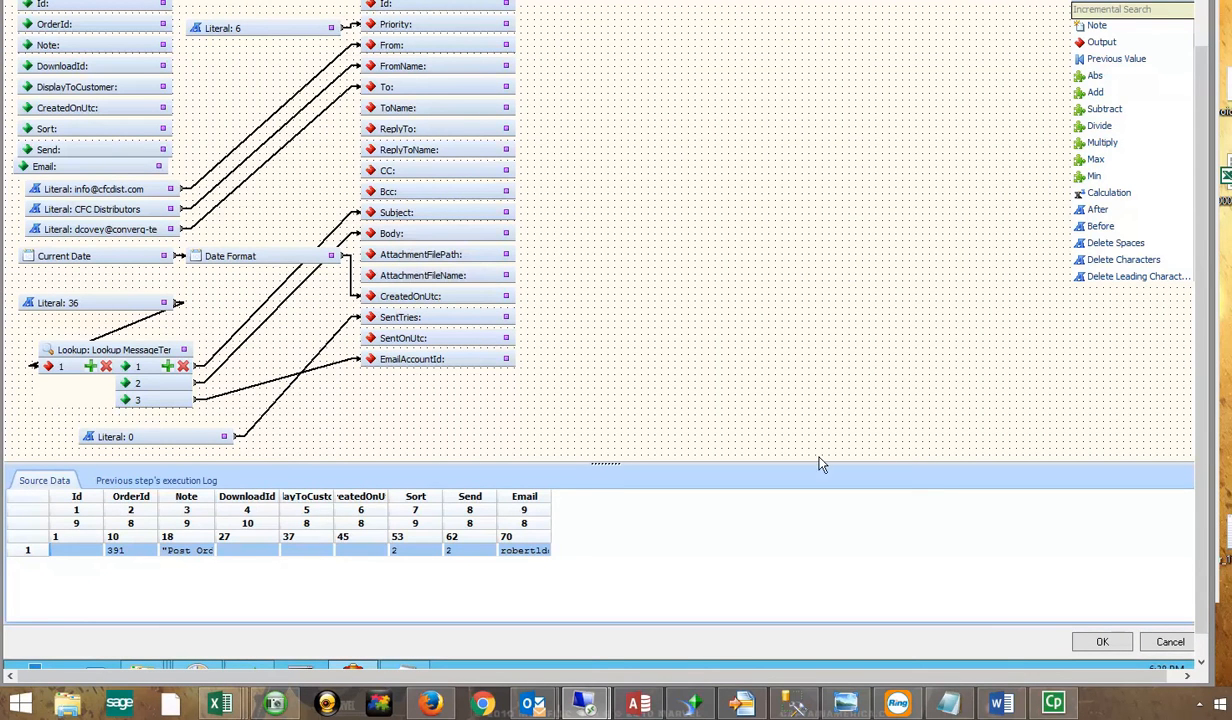
Step: Close the Transformer8 mapping in the Remote Desktop and rerun the descending QueuedEmail query in Management Studio
click(1097, 641)
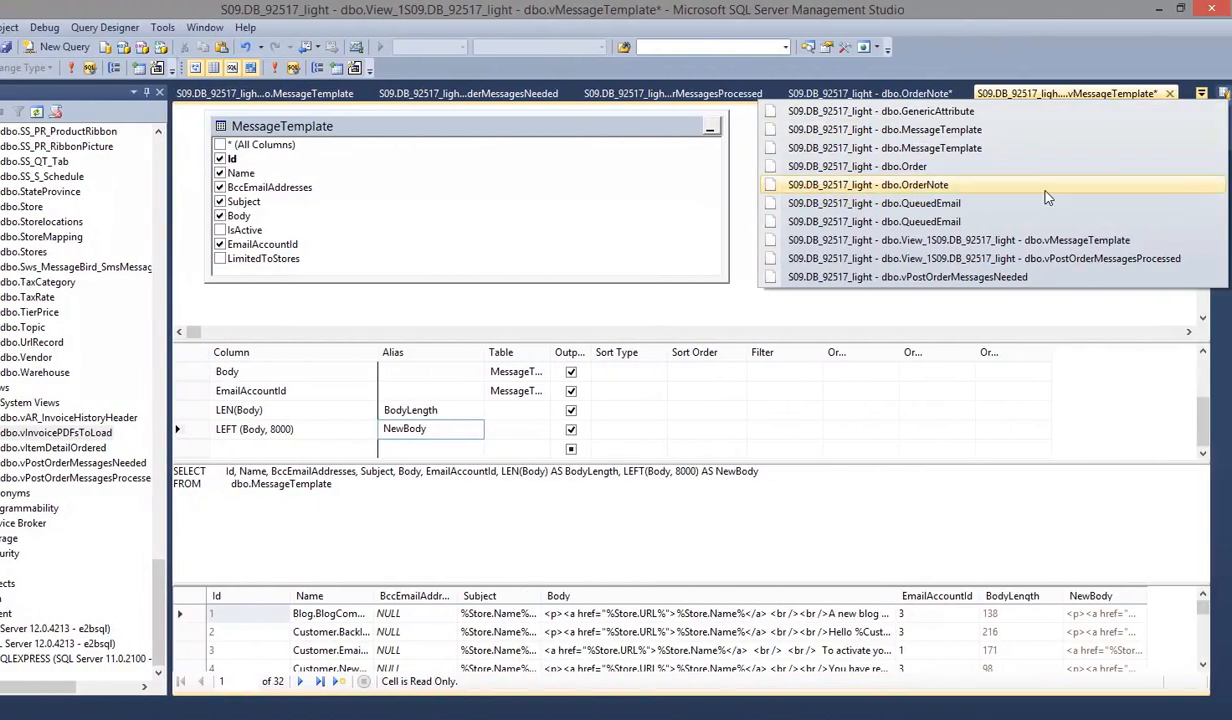
click(1046, 204)
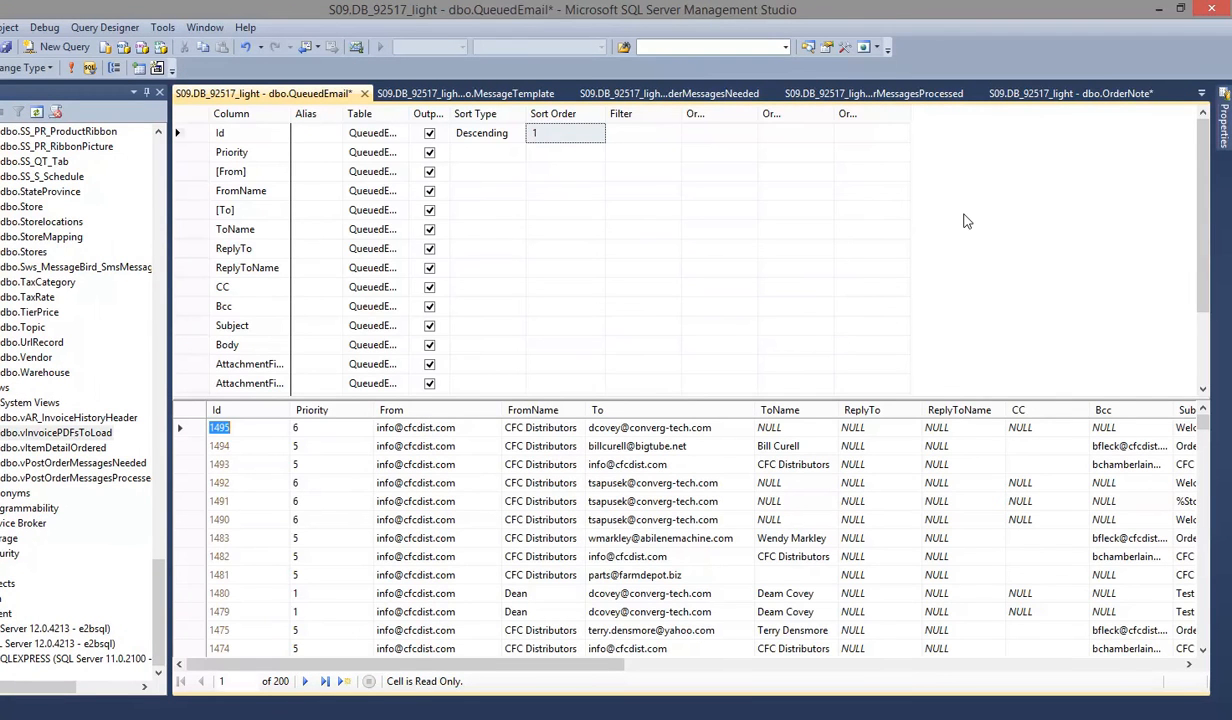
click(68, 67)
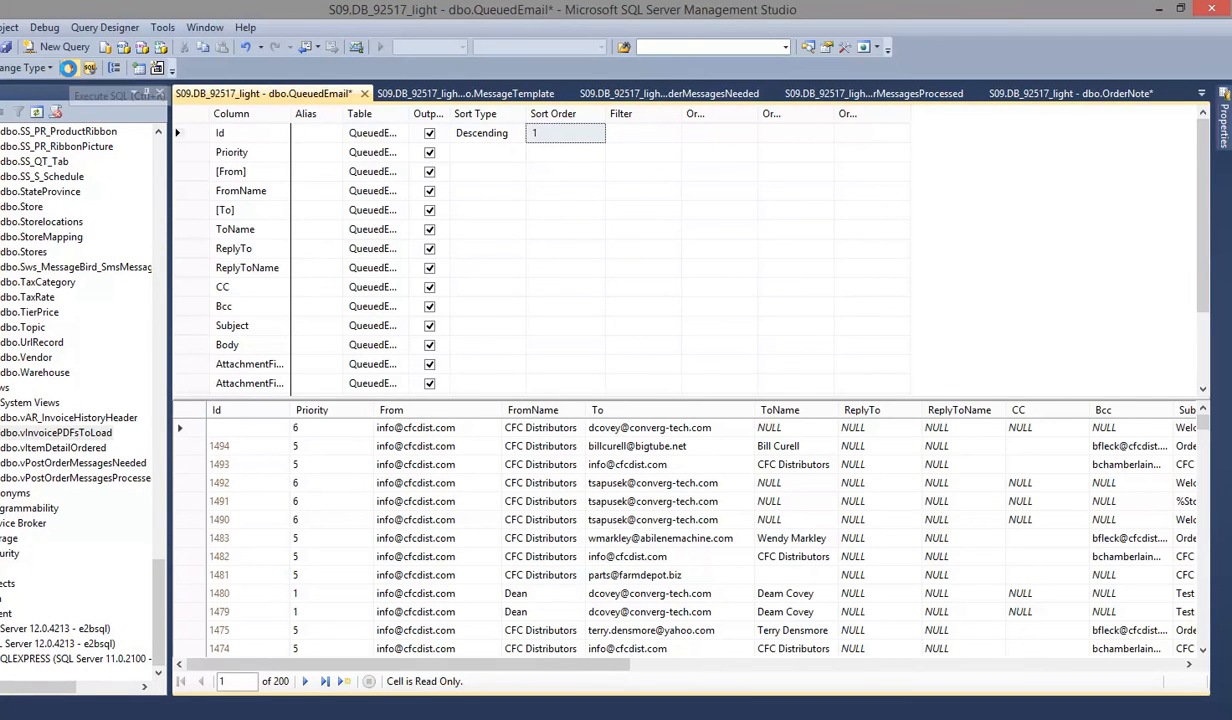
click(68, 68)
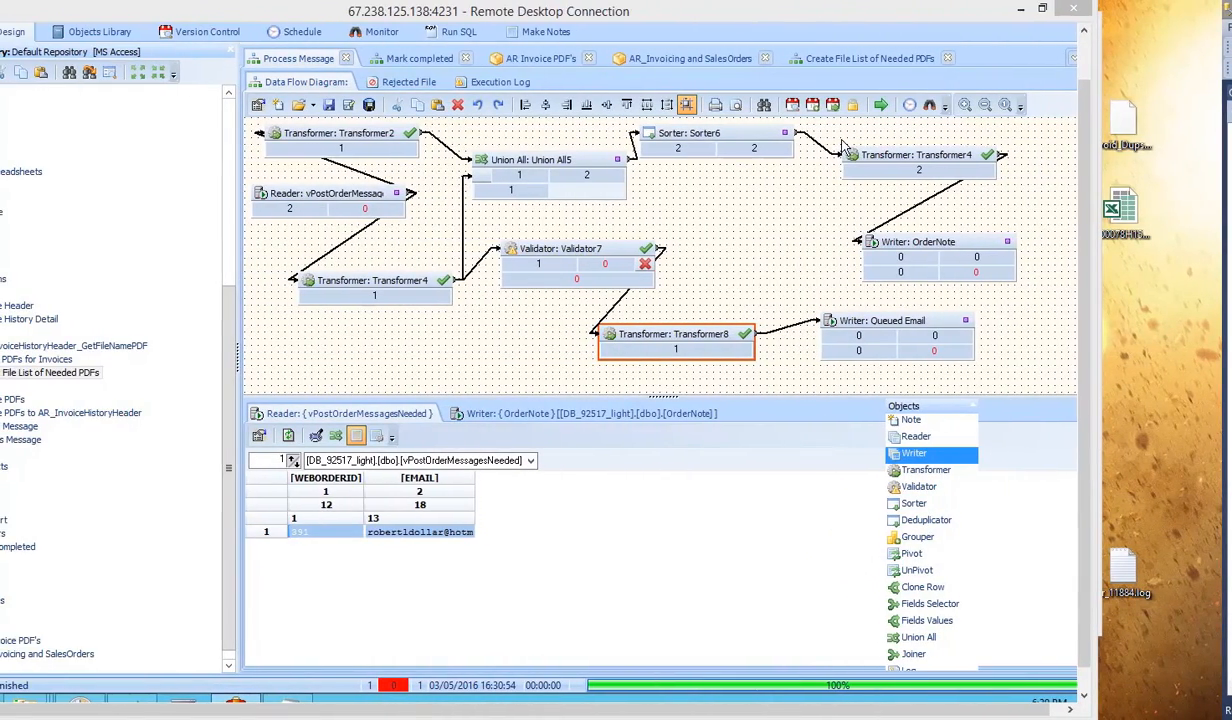
Step: Run the Process Message data flow in the Remote Desktop and rerun the vPostOrderMessagesProcessed and vPostOrderMessagesNeeded views in Management Studio
click(880, 106)
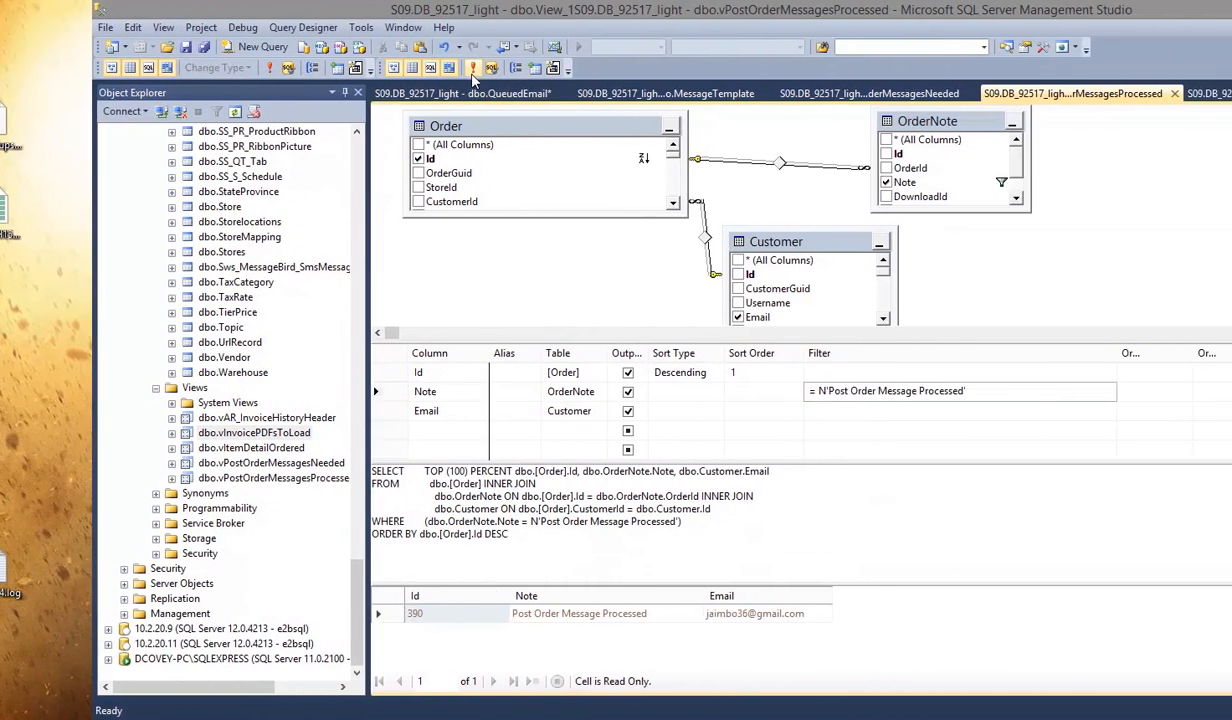
click(472, 70)
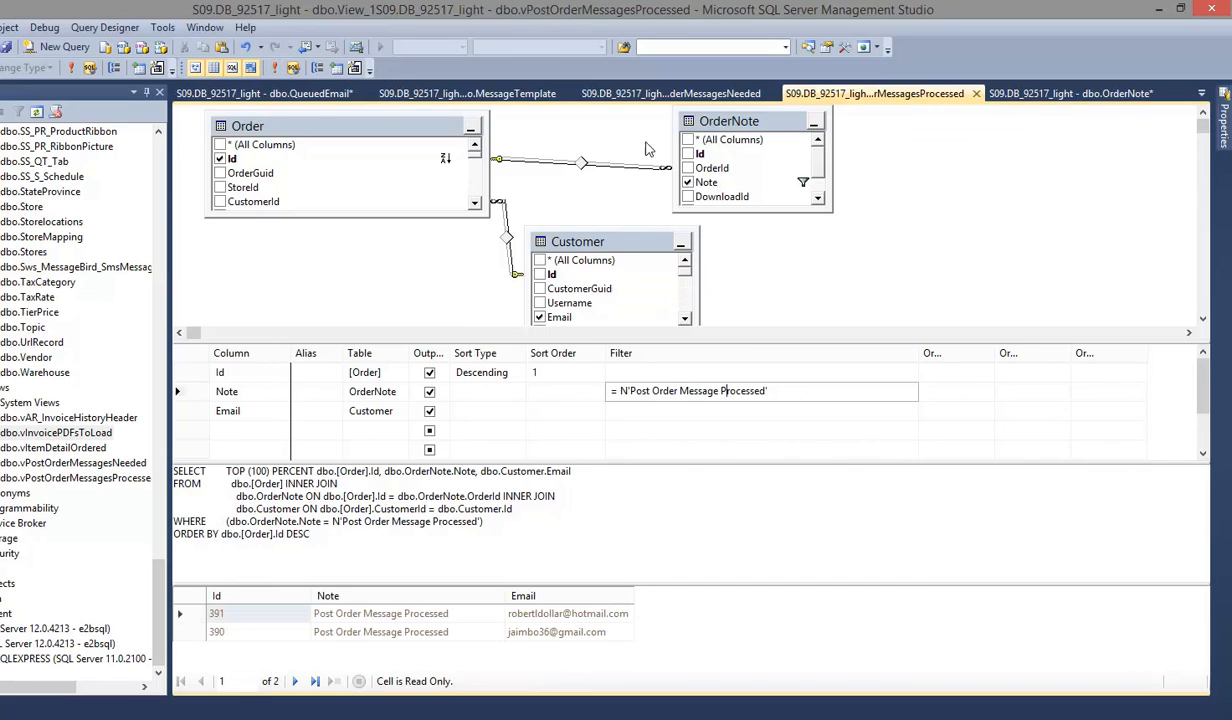
click(660, 93)
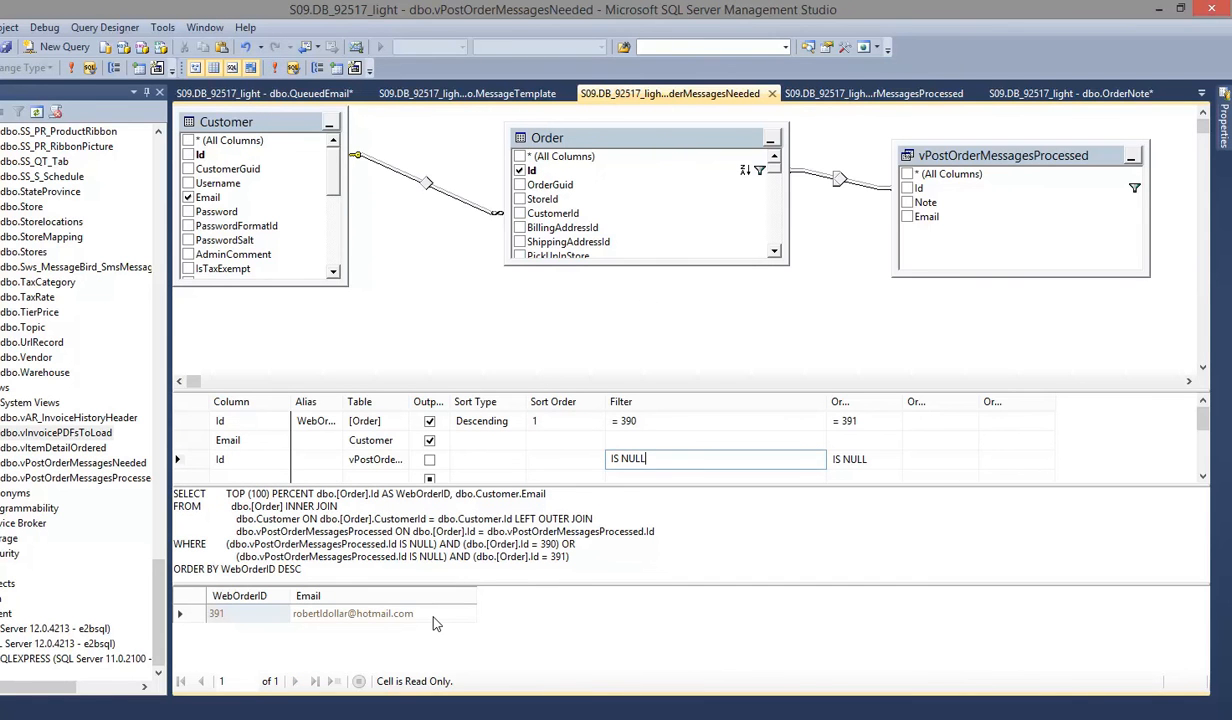
click(272, 68)
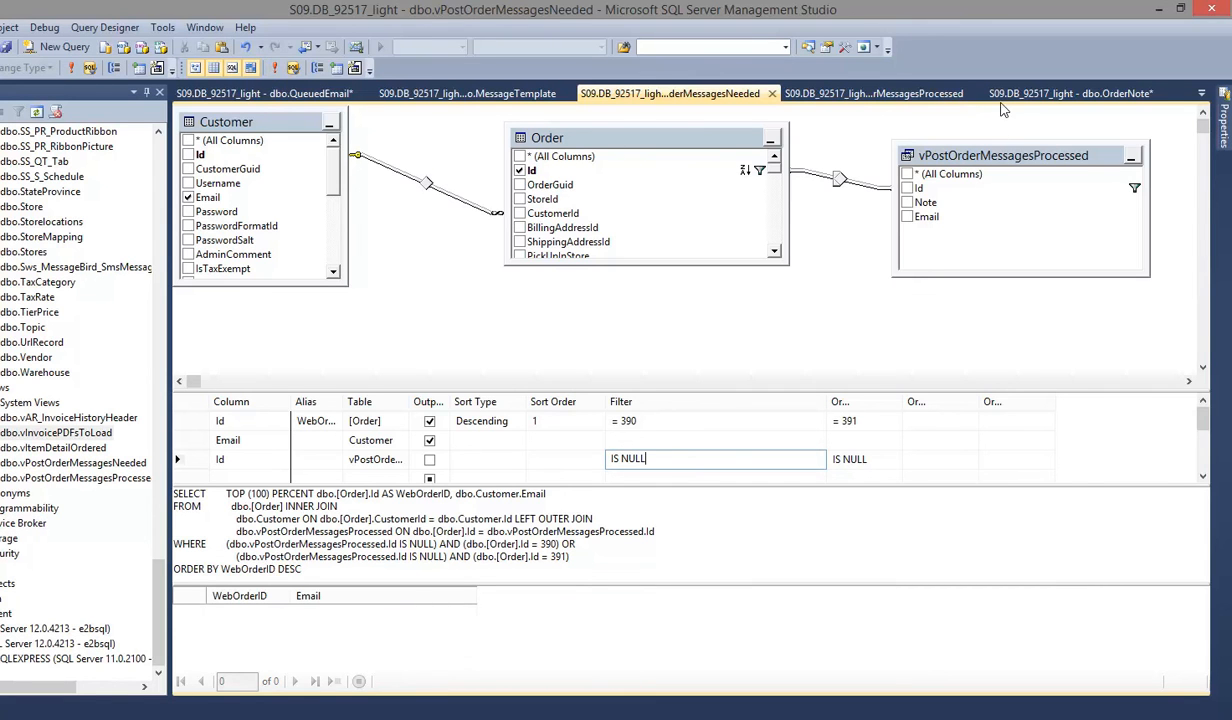
Step: Rerun the OrderNote query for orders 390 and 391 and the QueuedEmail query, and check the newest queued email's recipient
click(1000, 94)
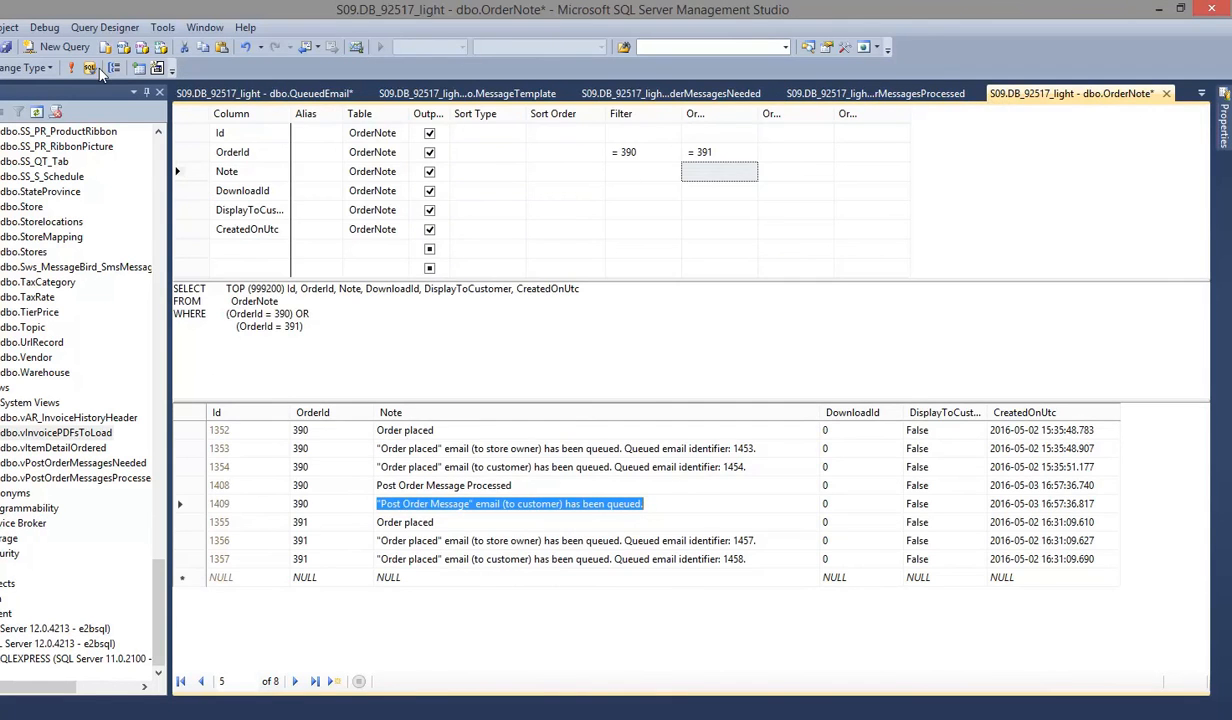
click(74, 68)
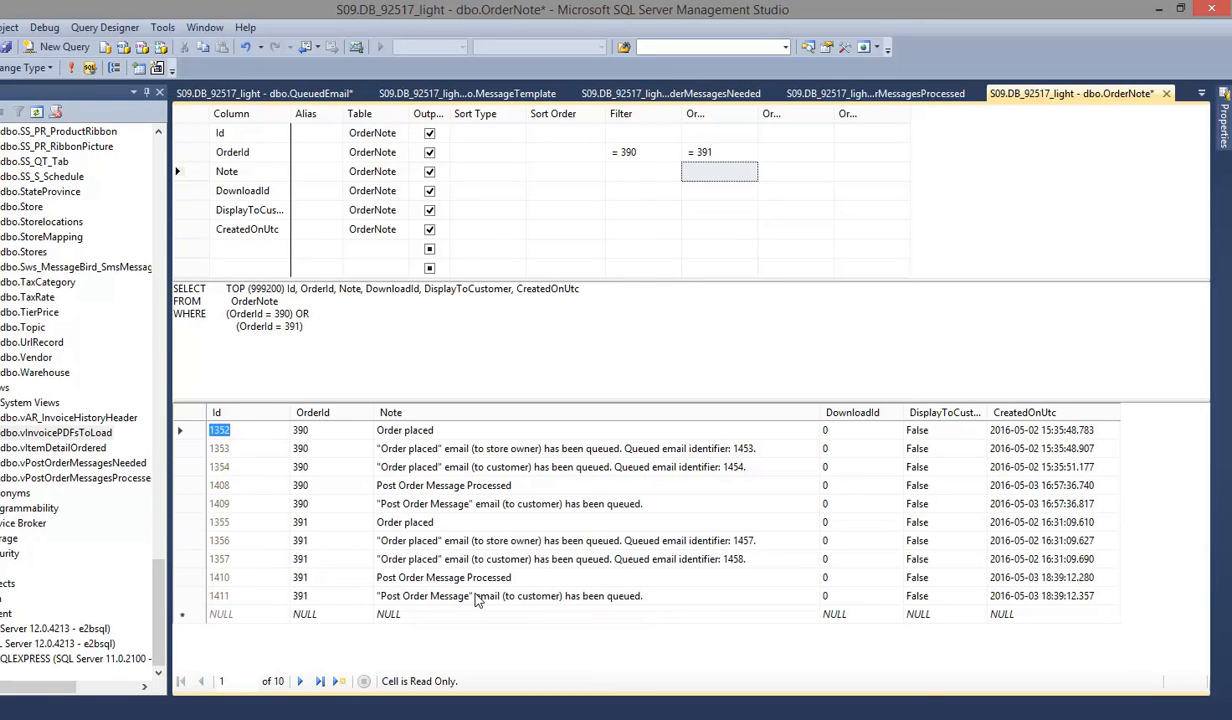
click(281, 94)
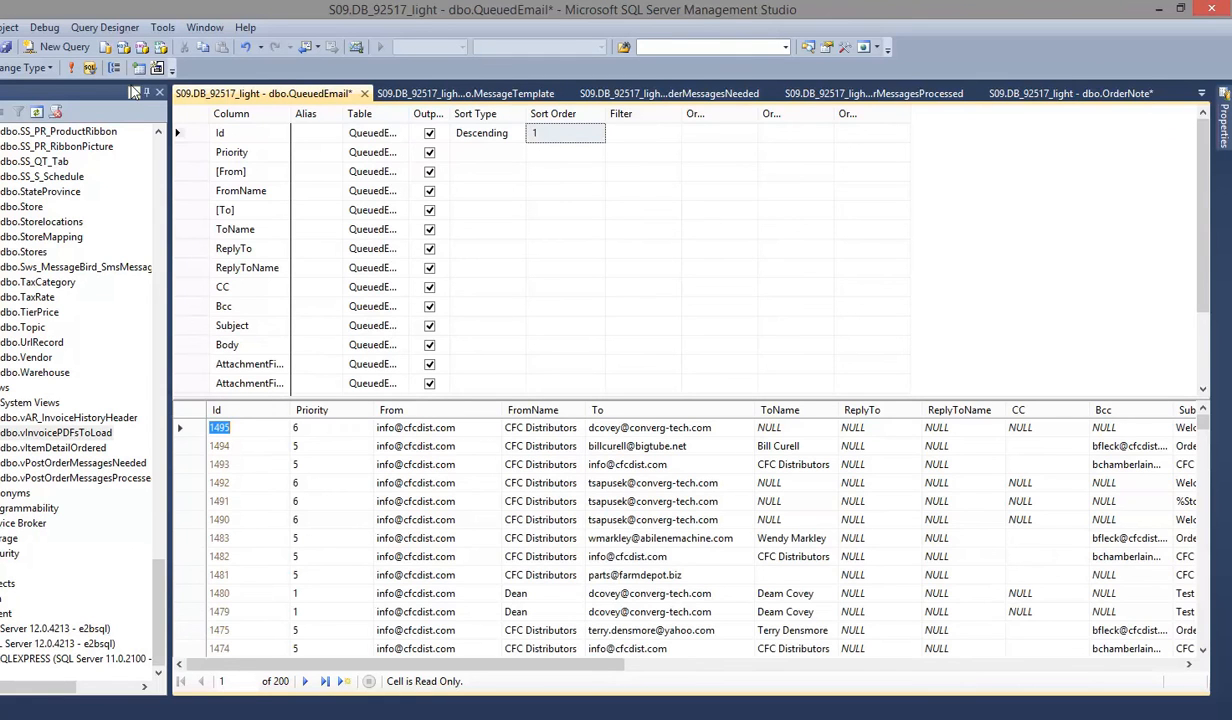
click(71, 67)
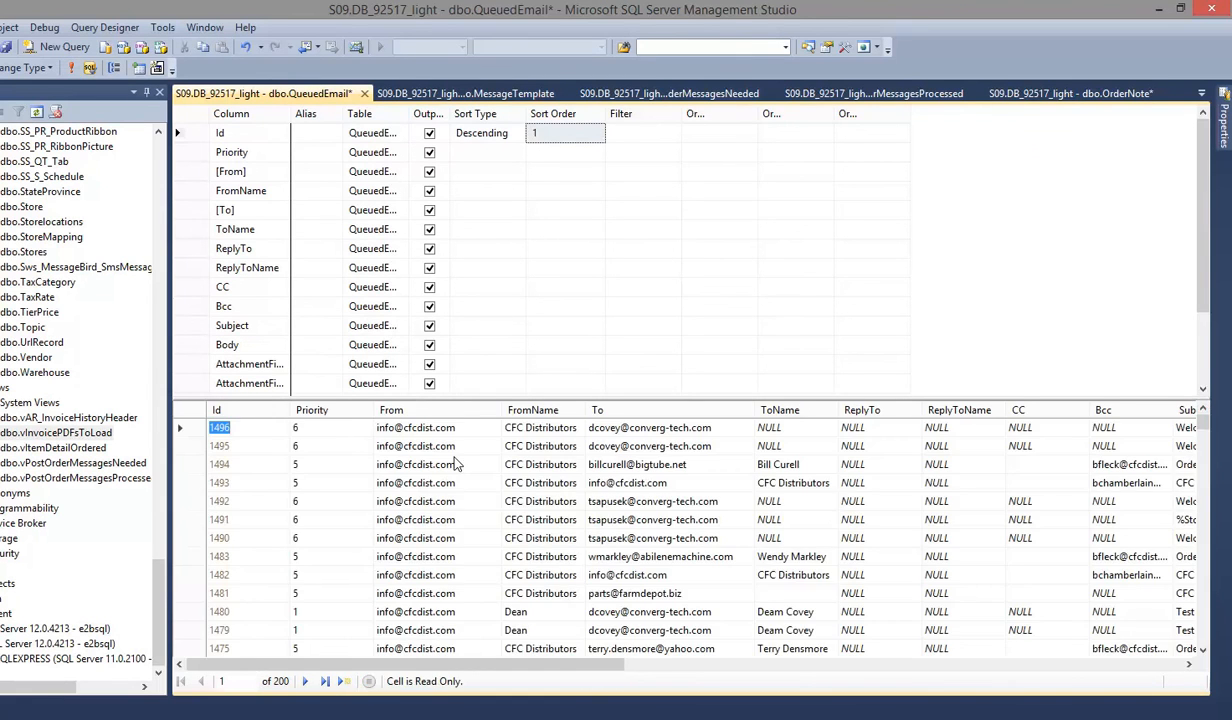
click(650, 428)
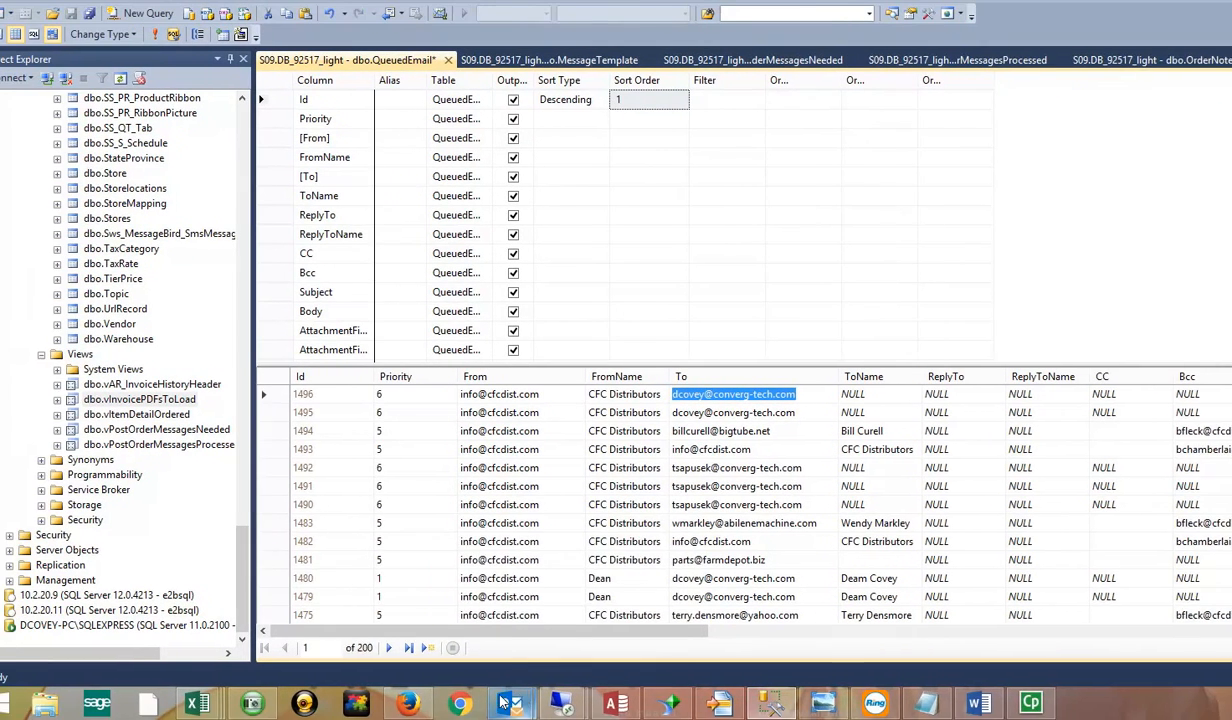
Step: Switch to Outlook, open the mailbox's Inbox, and send and receive all folders to check for the welcome email
mouse_move(612, 700)
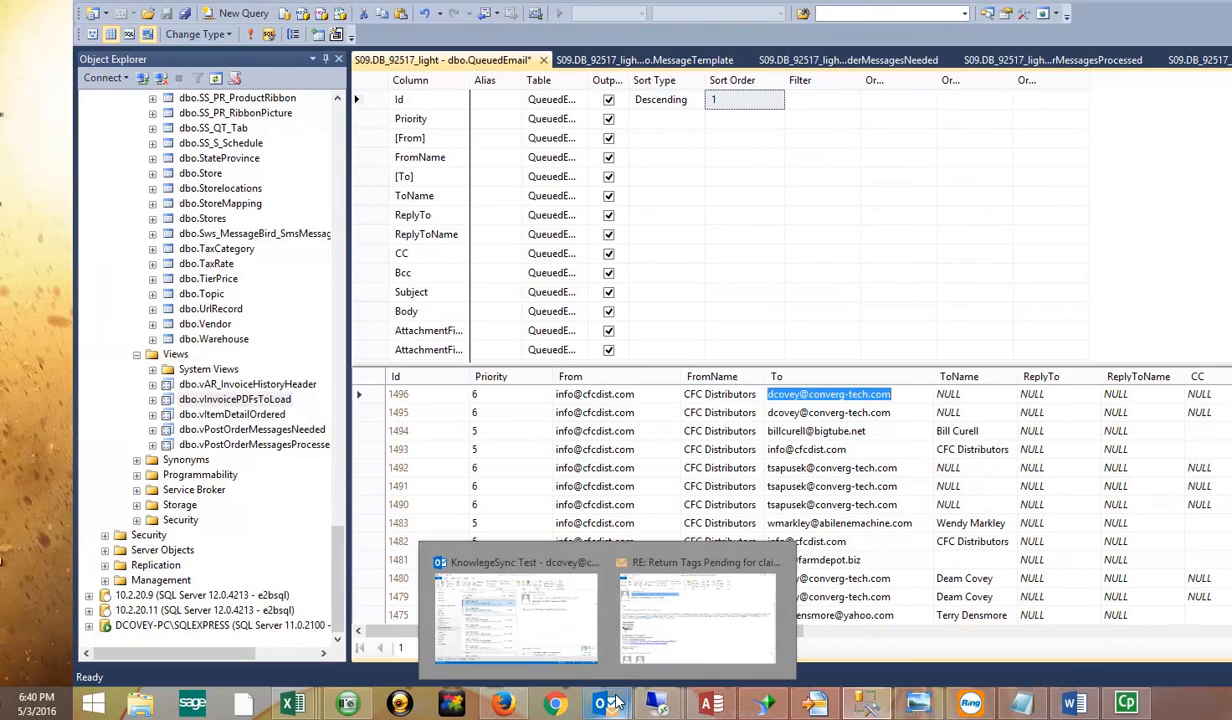
click(515, 610)
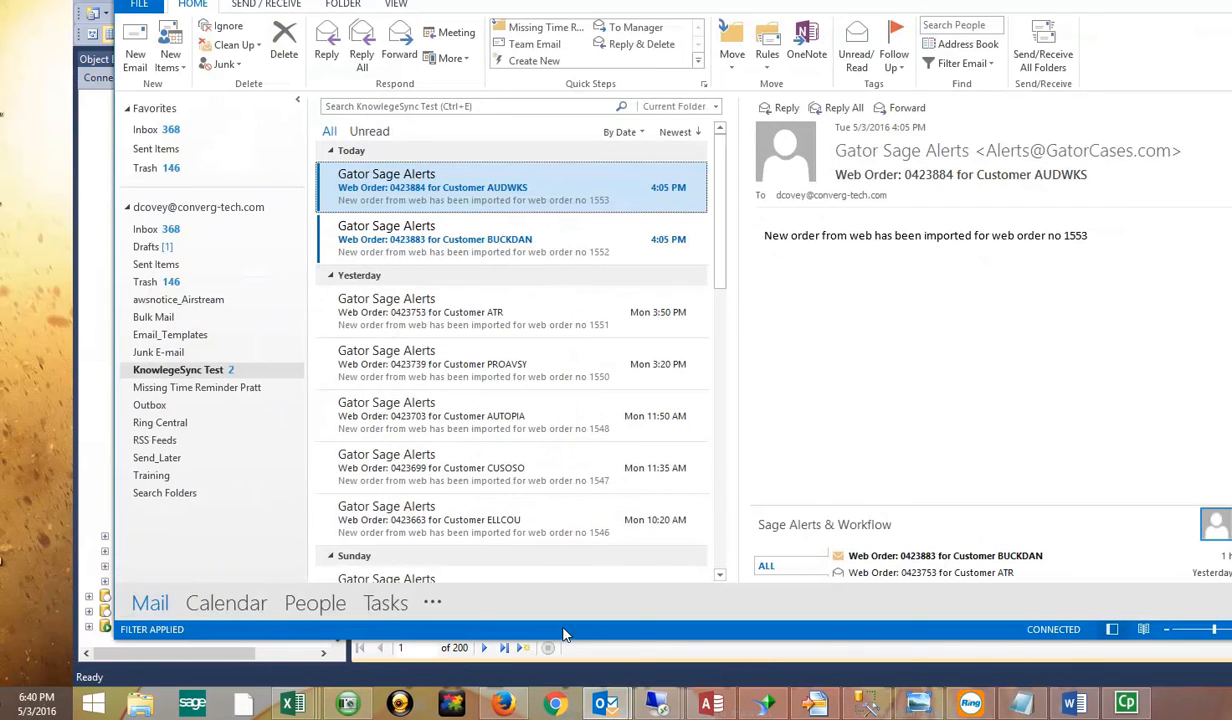
click(151, 233)
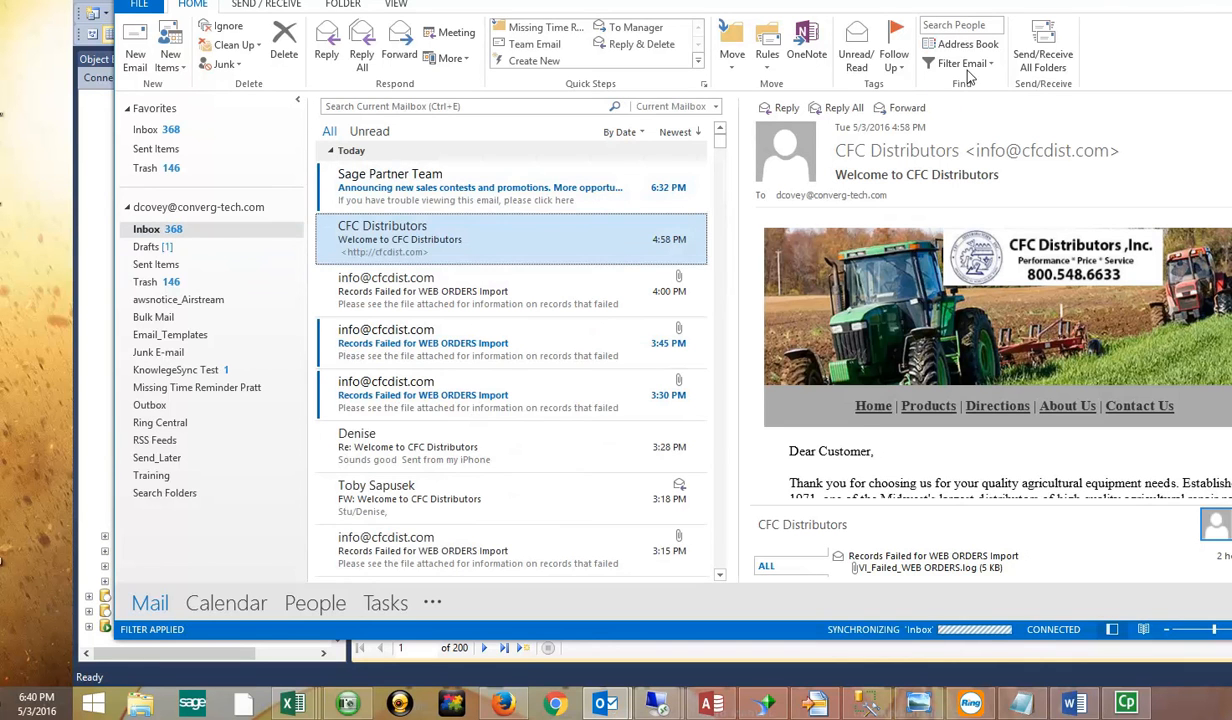
click(1045, 60)
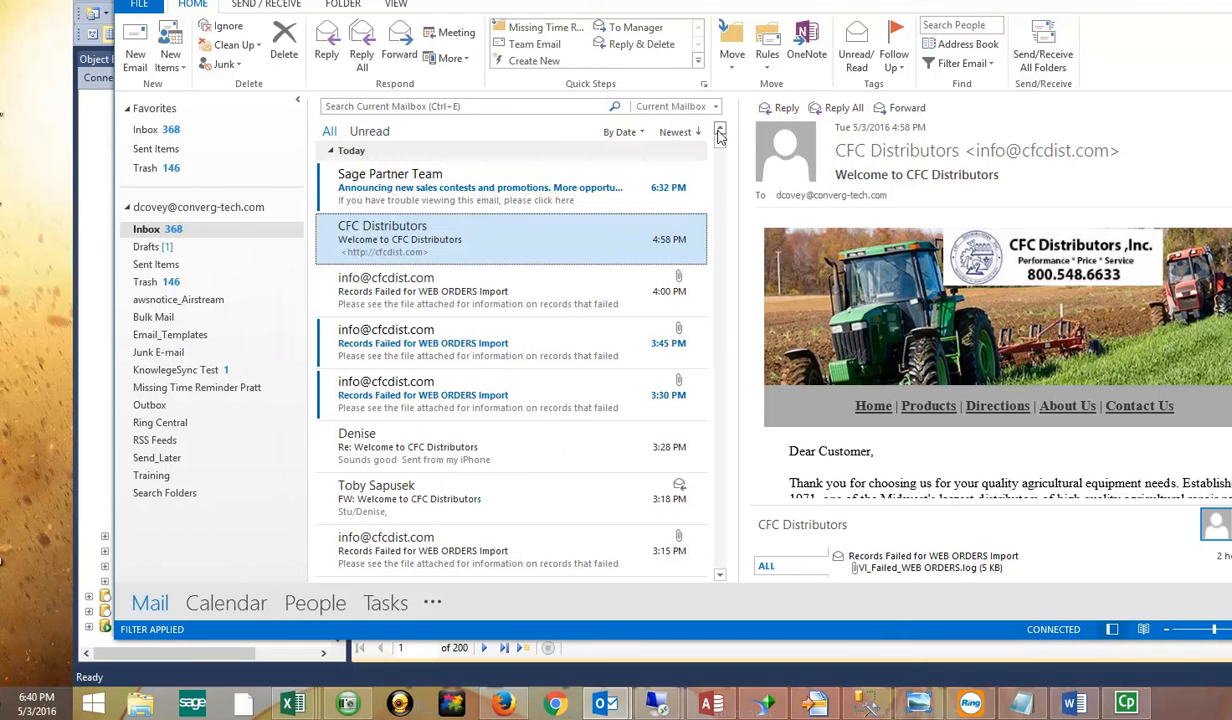
Step: Send and receive all folders again, and download the pictures in the 6:40 PM "Welcome to CFC Distributors" email
click(572, 182)
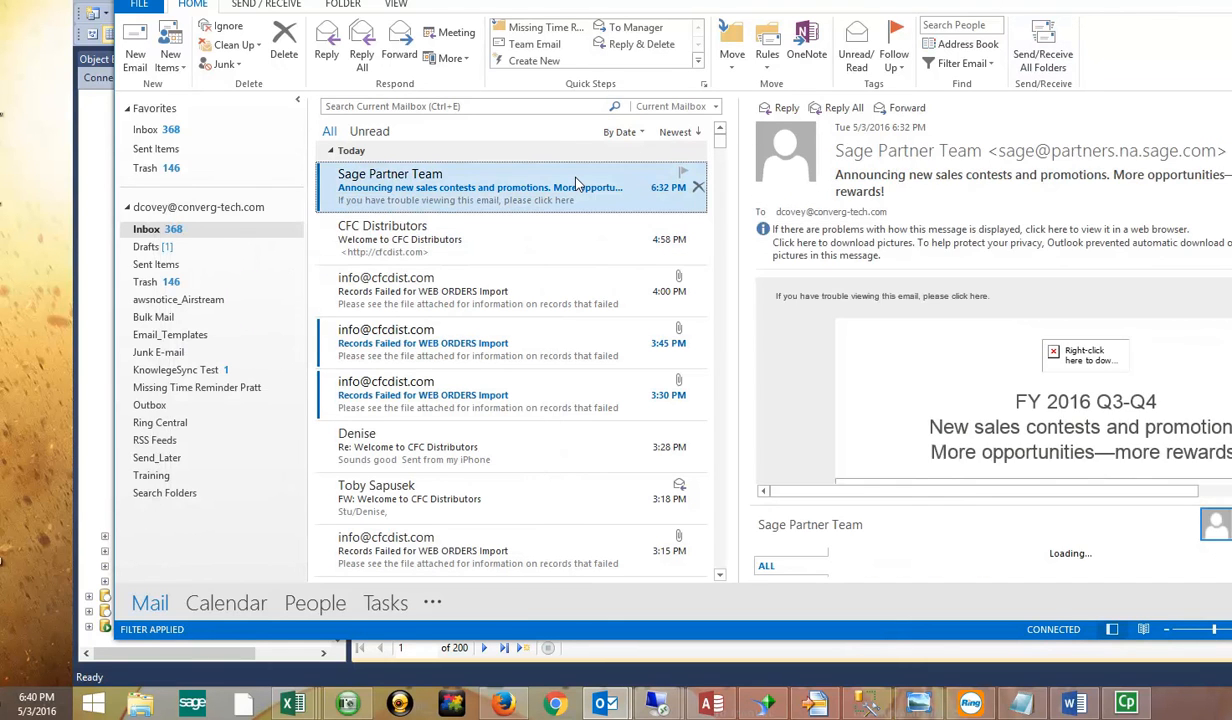
click(1043, 55)
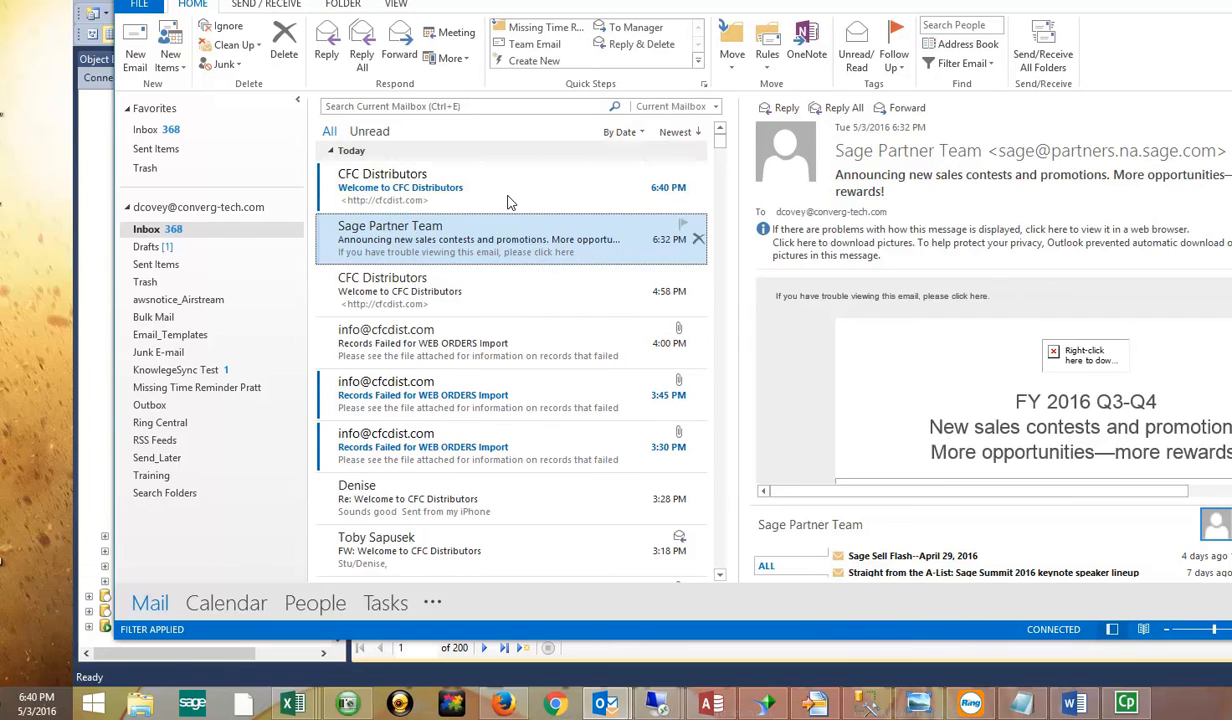
click(508, 203)
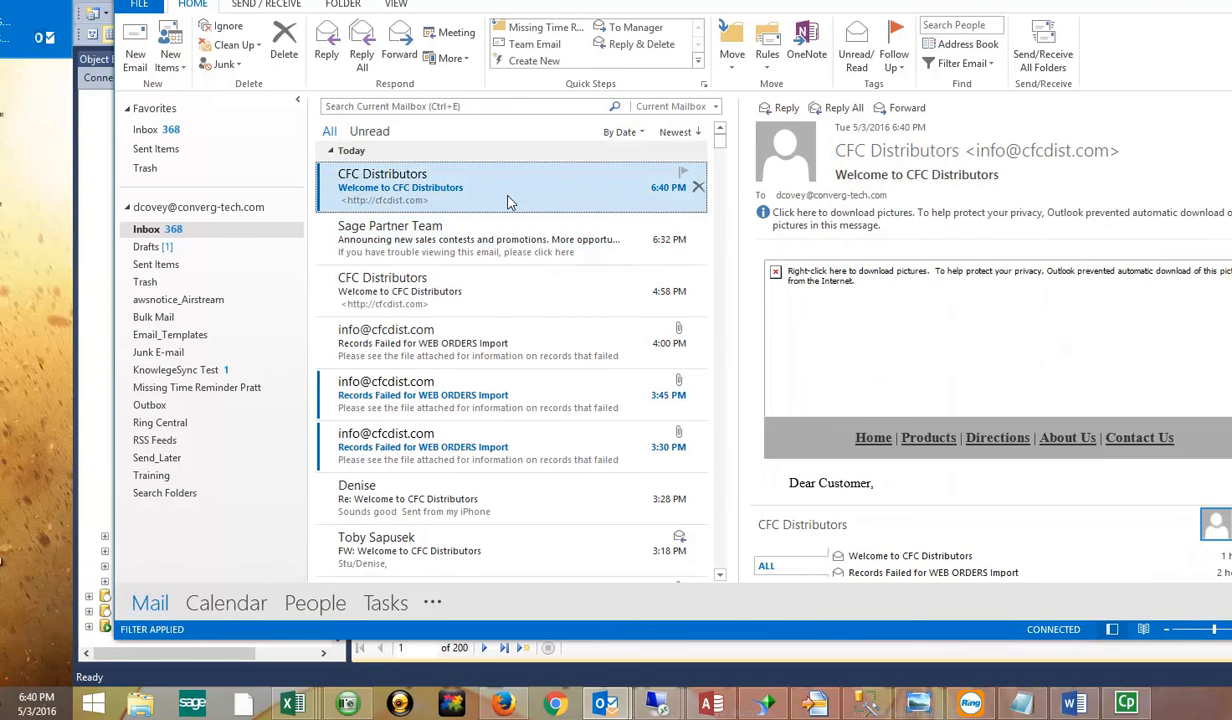
click(808, 218)
click(845, 233)
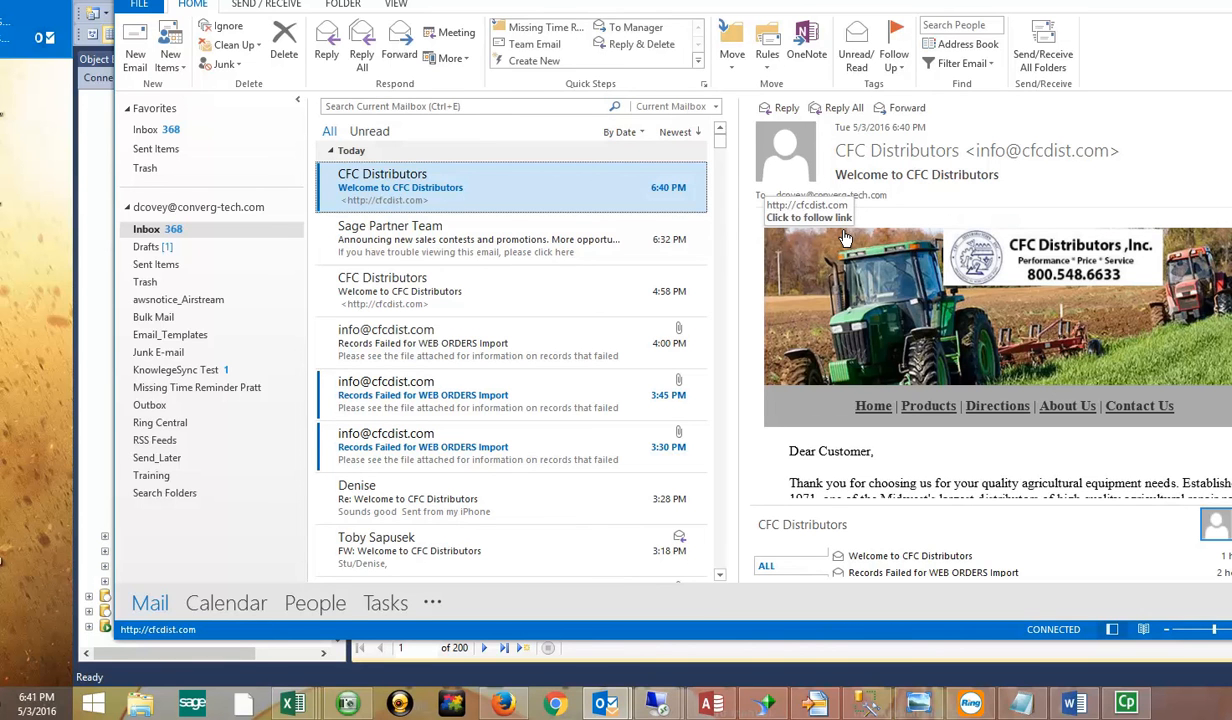
Step: Open the 6:40 PM welcome email in its own window, read through the message body, and close it
double_click(563, 194)
scroll(577, 218, down, 3)
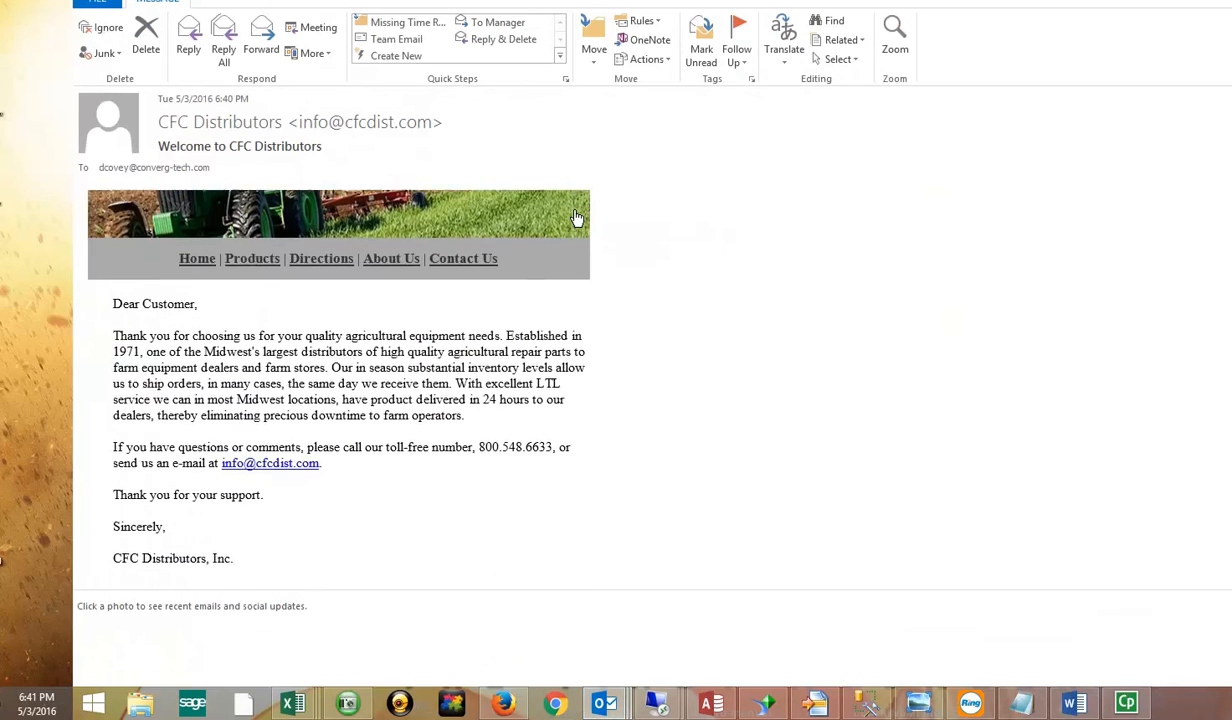
drag(625, 17, 703, 30)
drag(1094, 27, 946, 38)
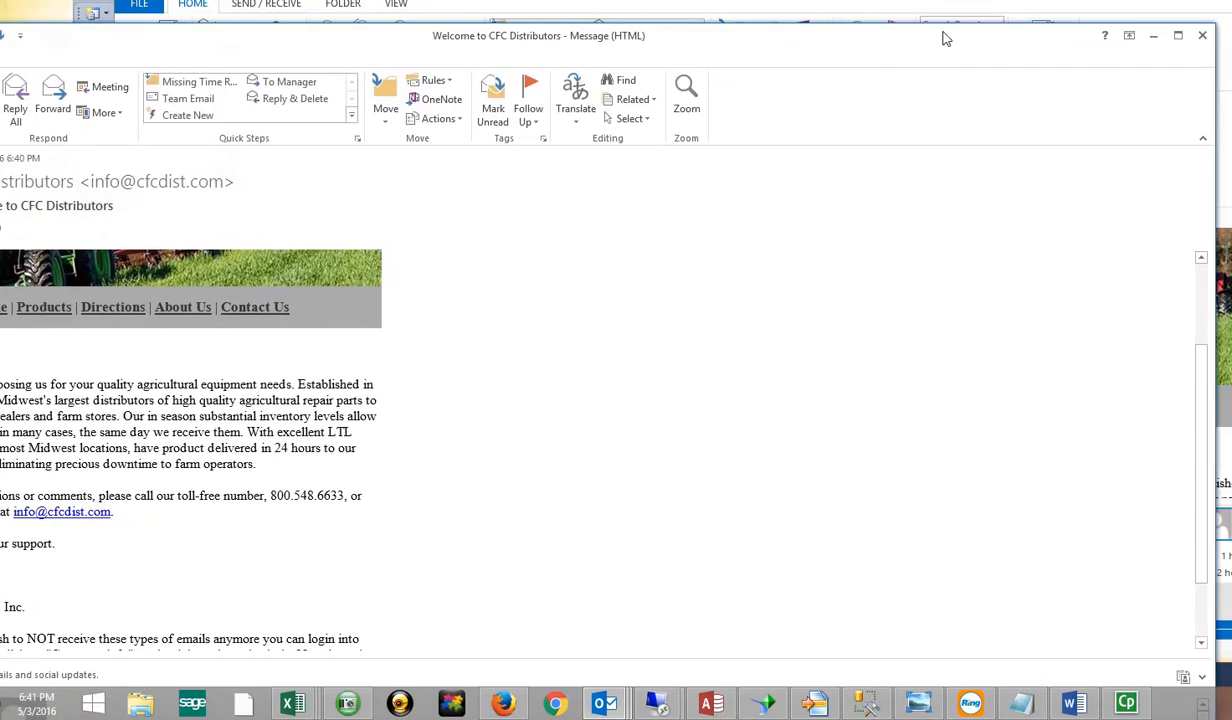
click(1203, 36)
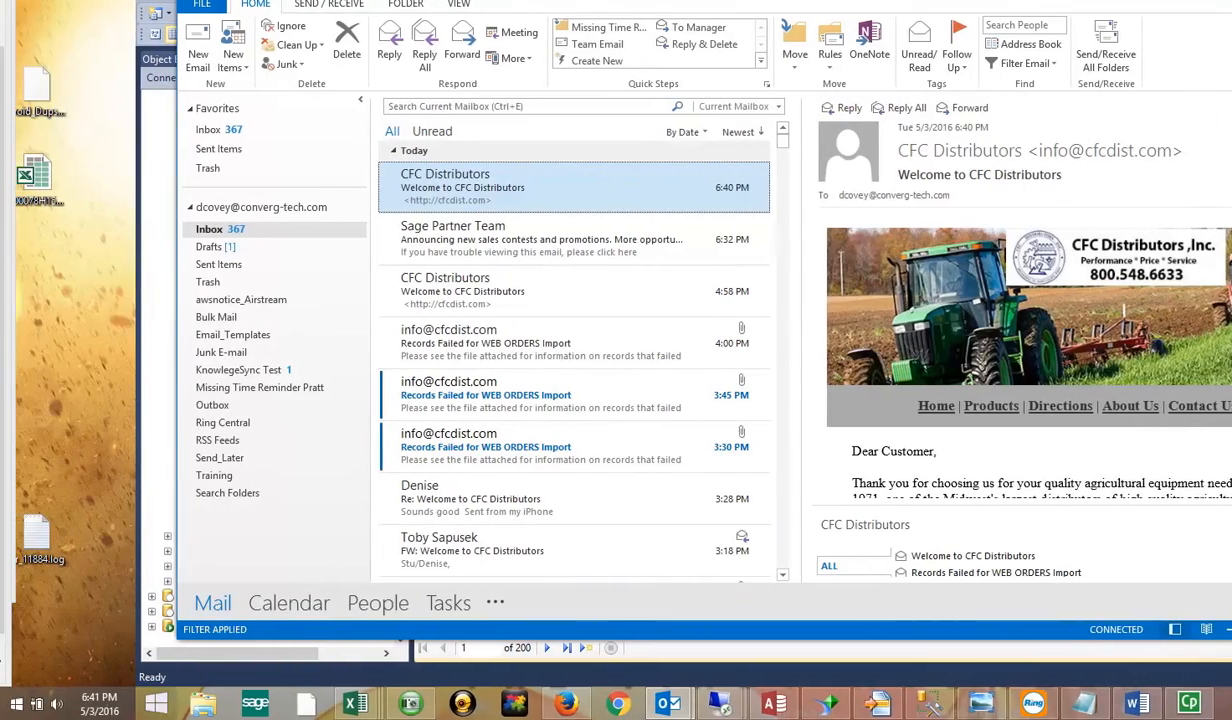